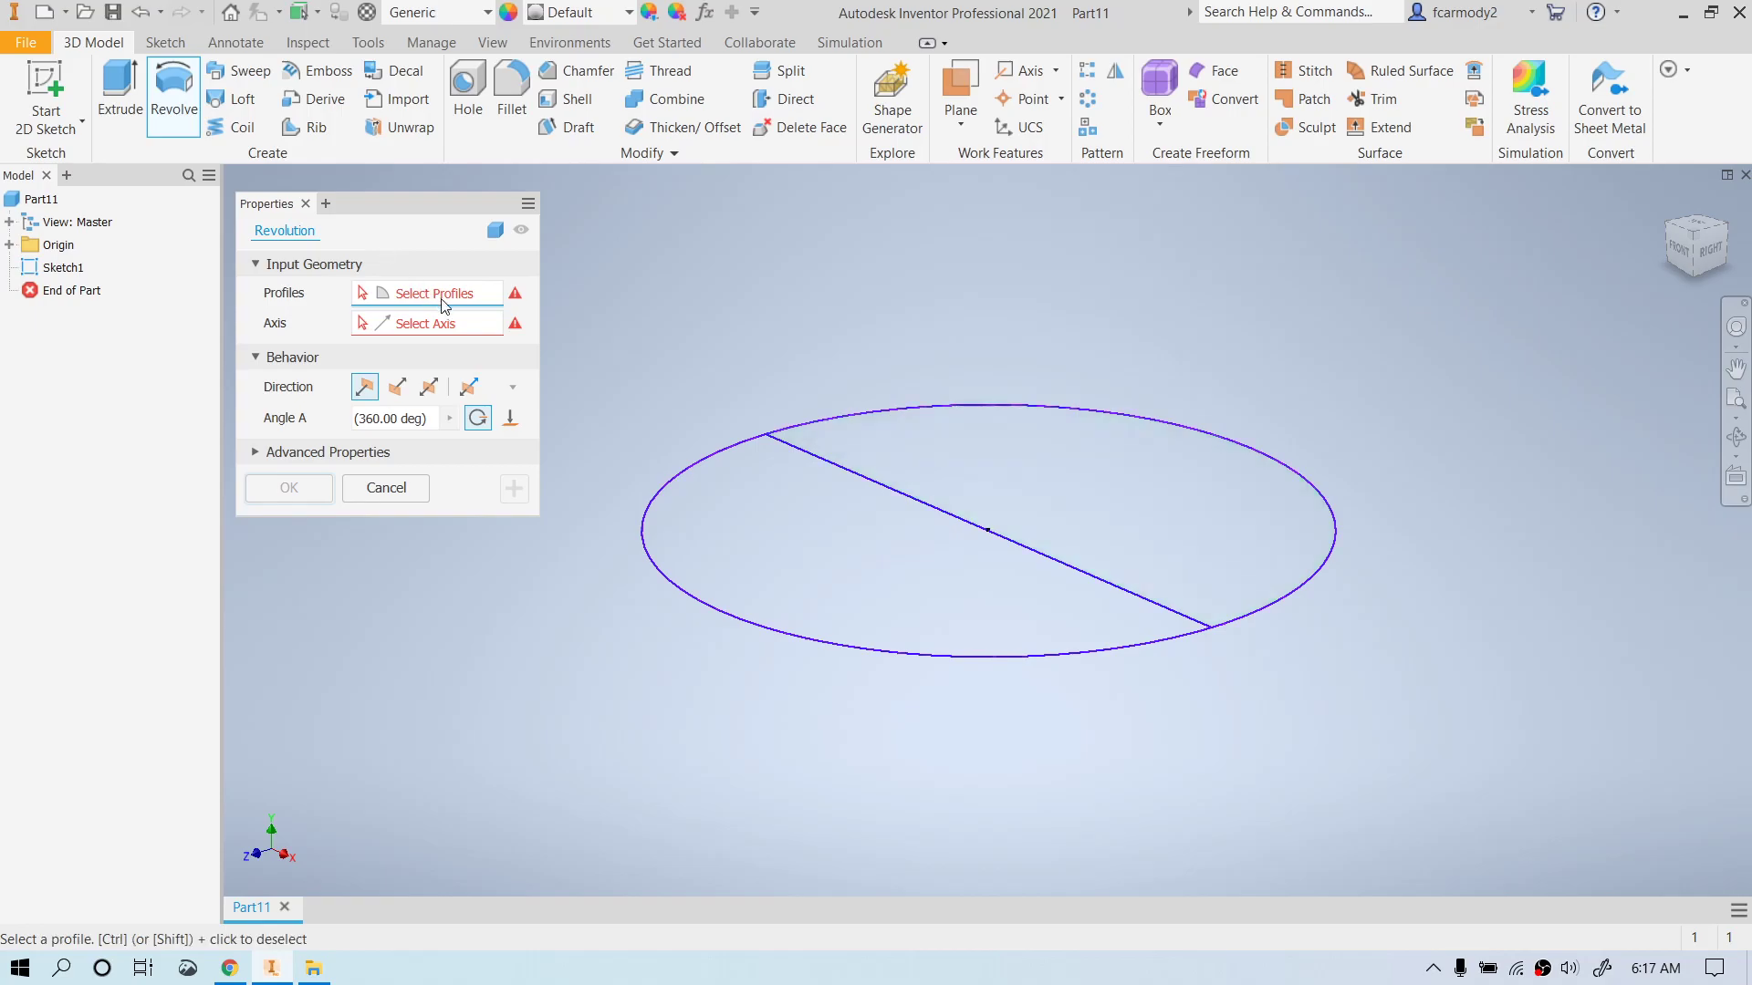
# - Revolve one half of the circle 270 degrees about its diameter line to make a solid partial sphere
pyautogui.click(1158, 465)
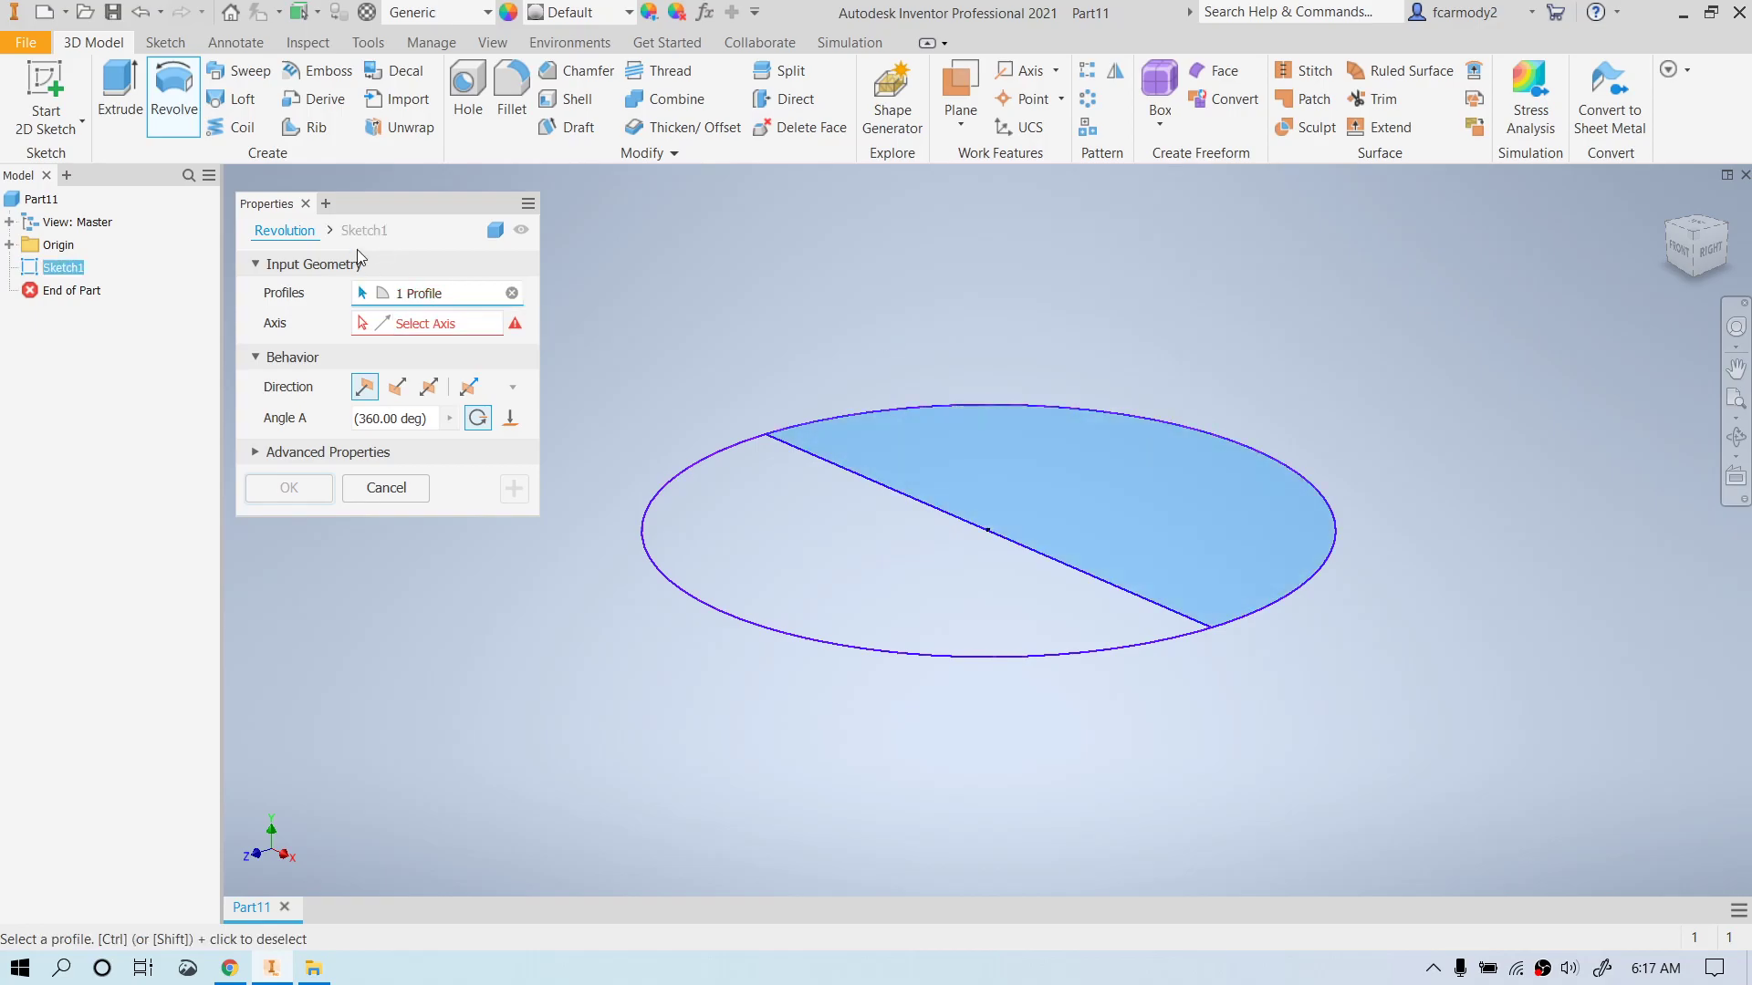
pyautogui.click(866, 479)
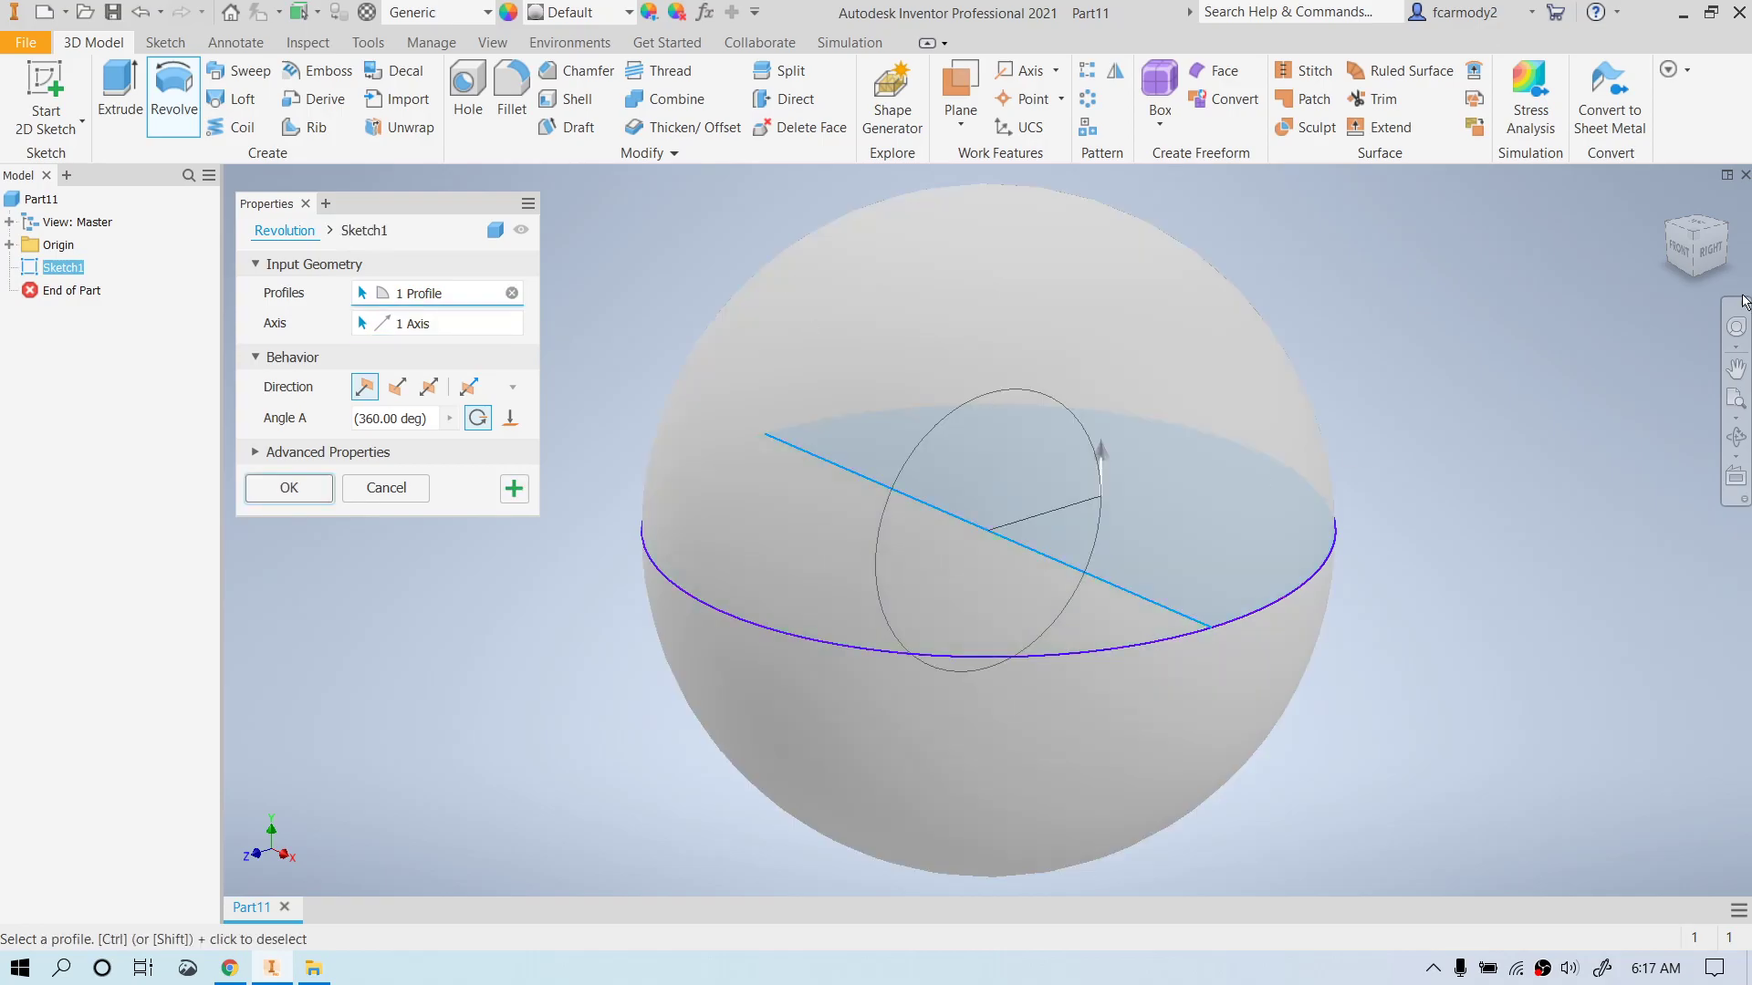
pyautogui.moveTo(1700, 248)
pyautogui.mouseDown()
pyautogui.moveTo(1648, 228)
pyautogui.moveTo(1644, 272)
pyautogui.moveTo(1675, 288)
pyautogui.mouseUp()
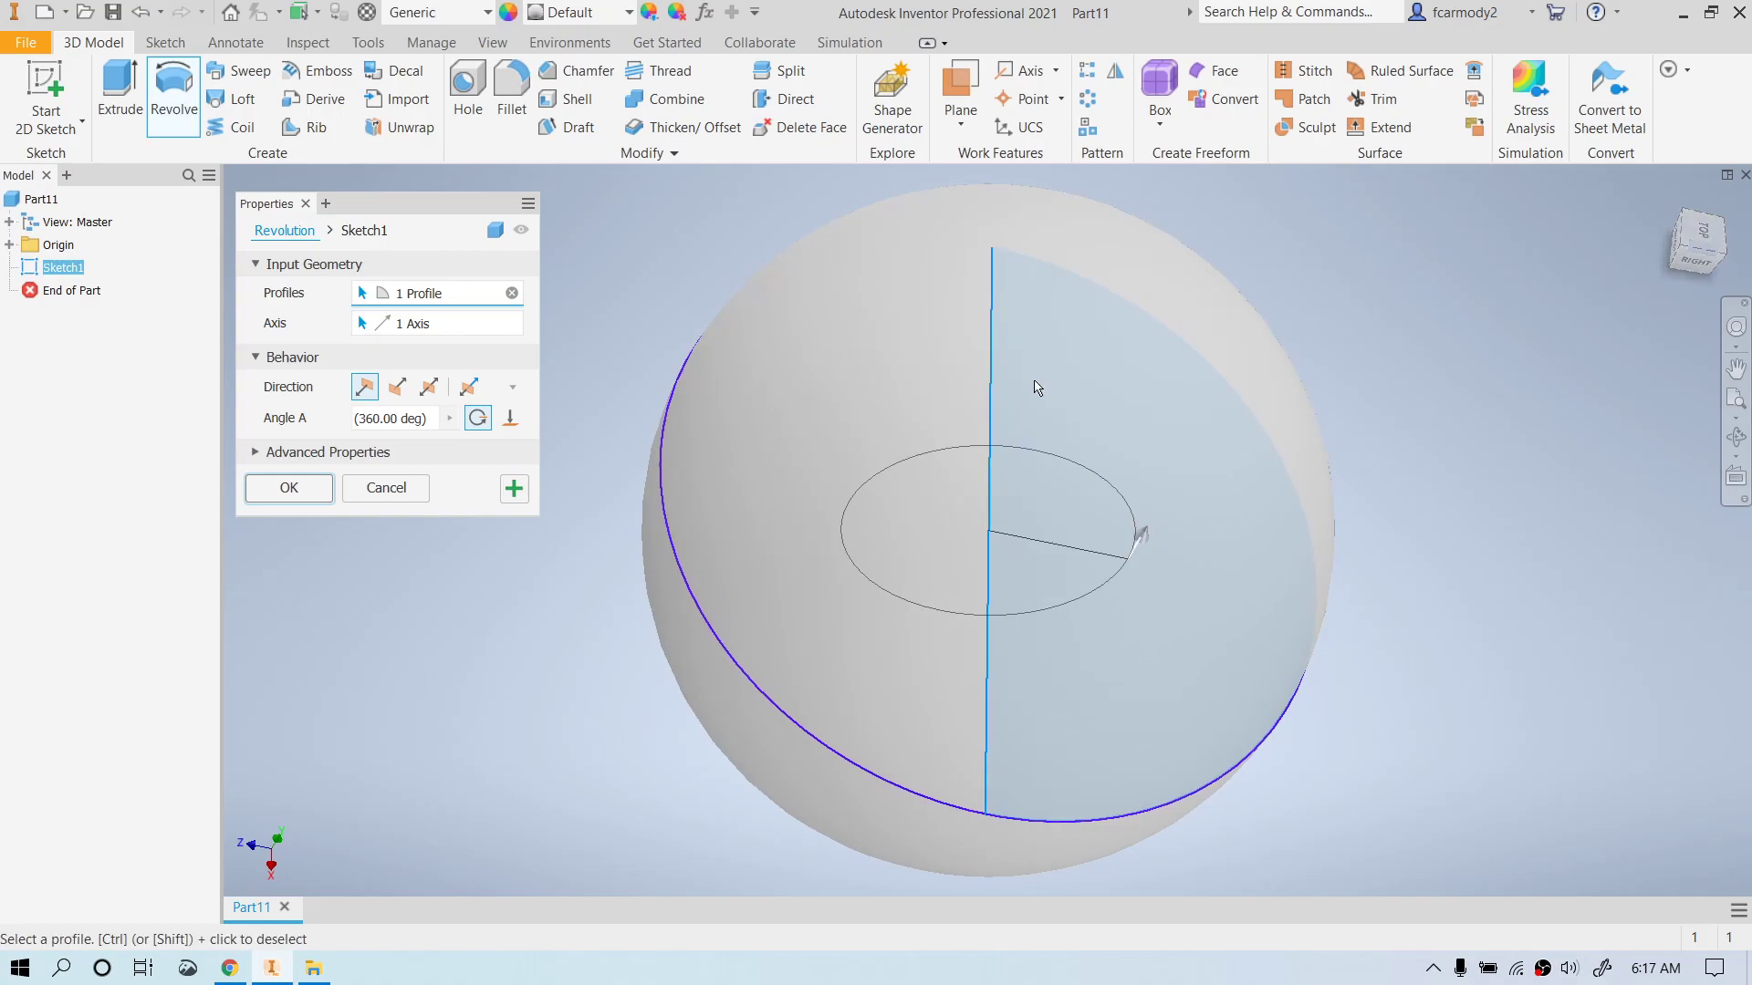
pyautogui.click(416, 418)
pyautogui.write('270')
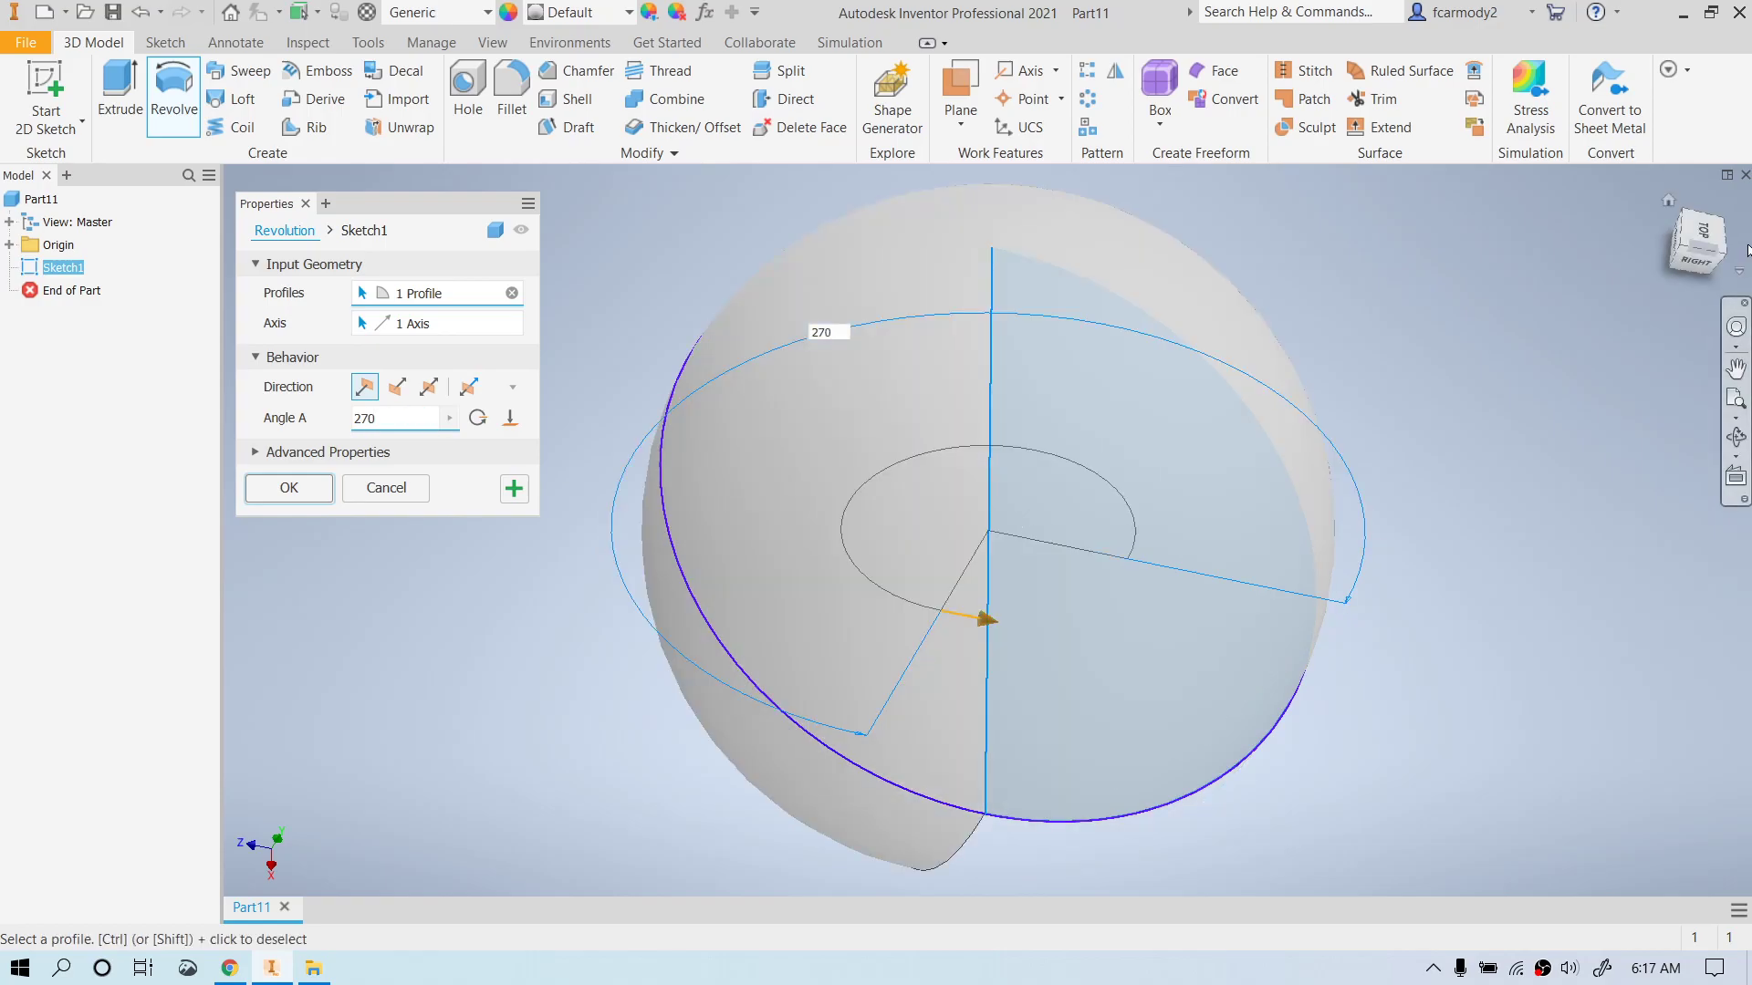
pyautogui.moveTo(1693, 268)
pyautogui.mouseDown()
pyautogui.moveTo(1692, 212)
pyautogui.moveTo(1741, 211)
pyautogui.moveTo(1684, 211)
pyautogui.mouseUp()
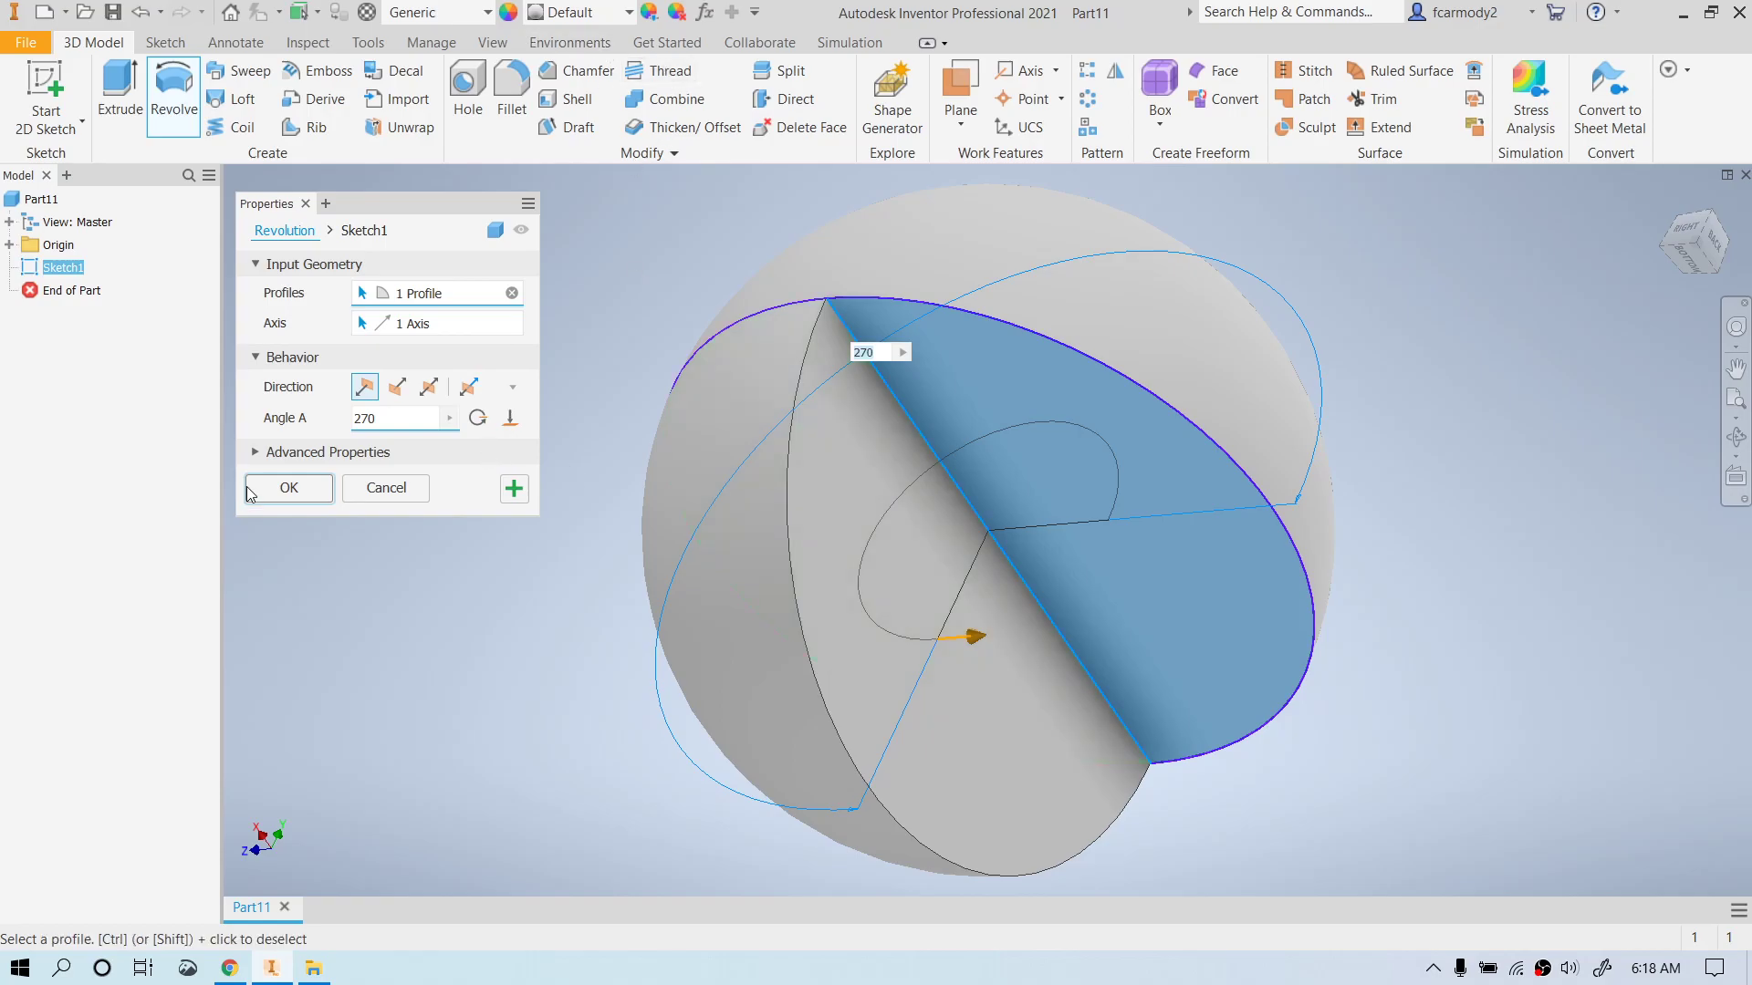
pyautogui.click(296, 490)
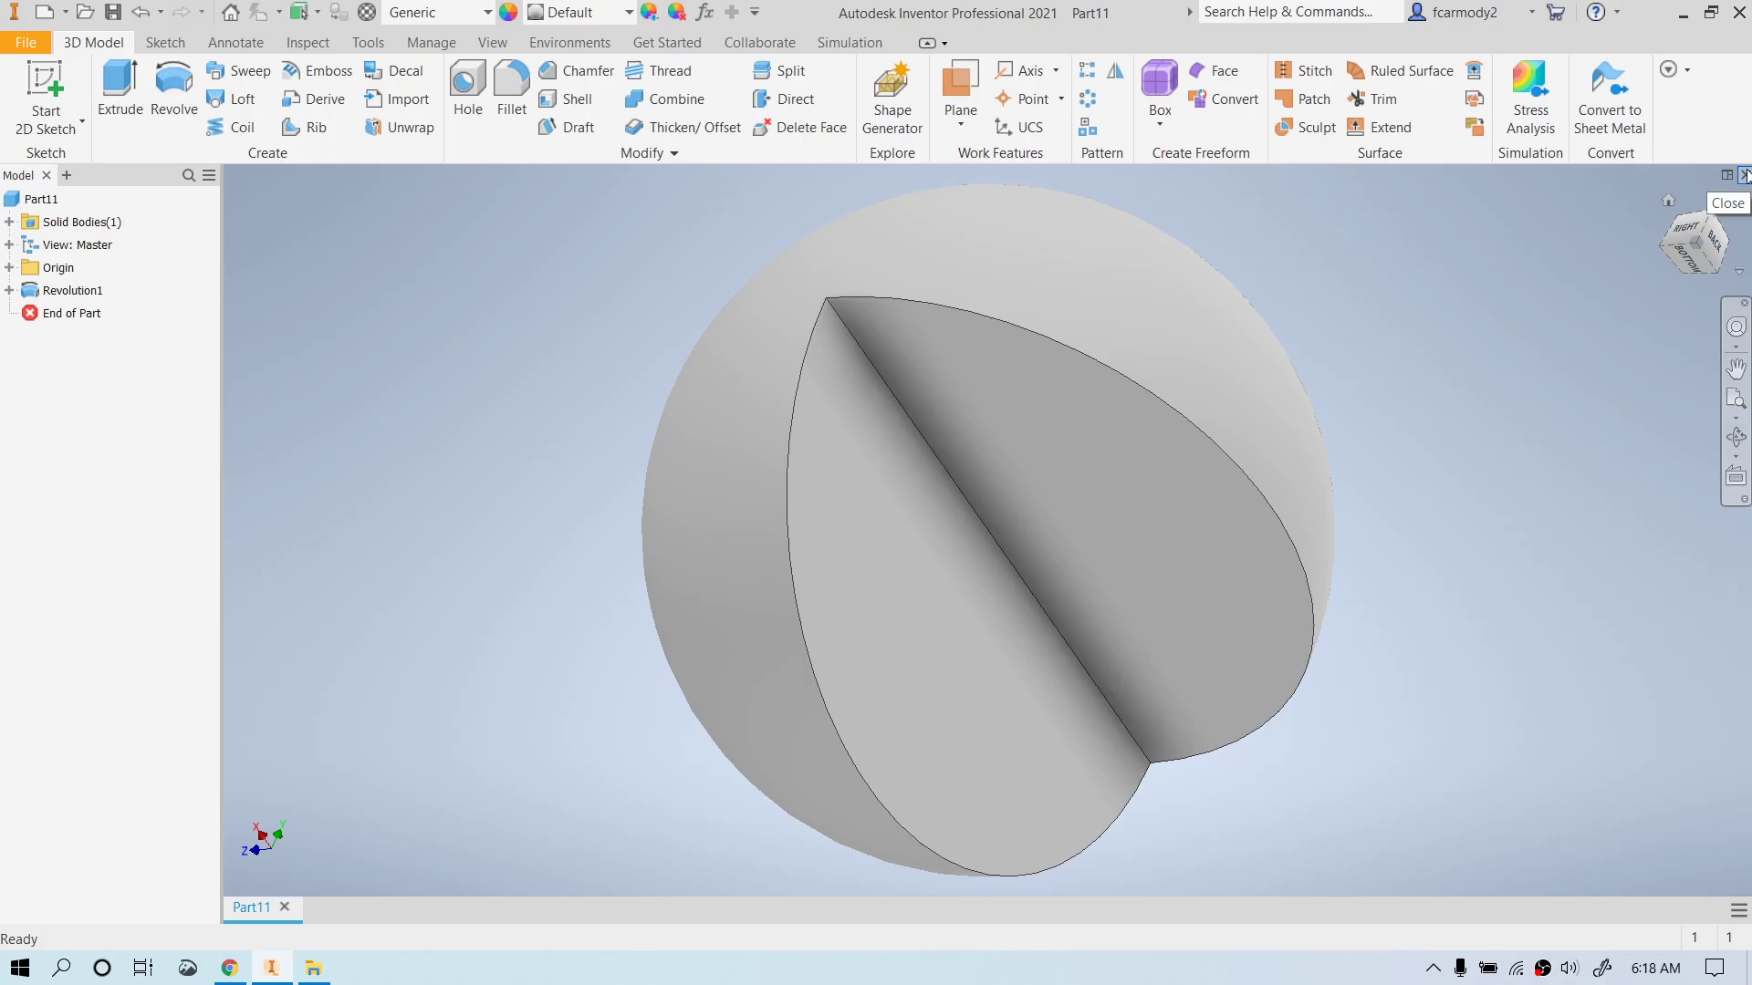
# - Create a new part and start a 2D sketch on the horizontal XZ origin plane
pyautogui.click(66, 11)
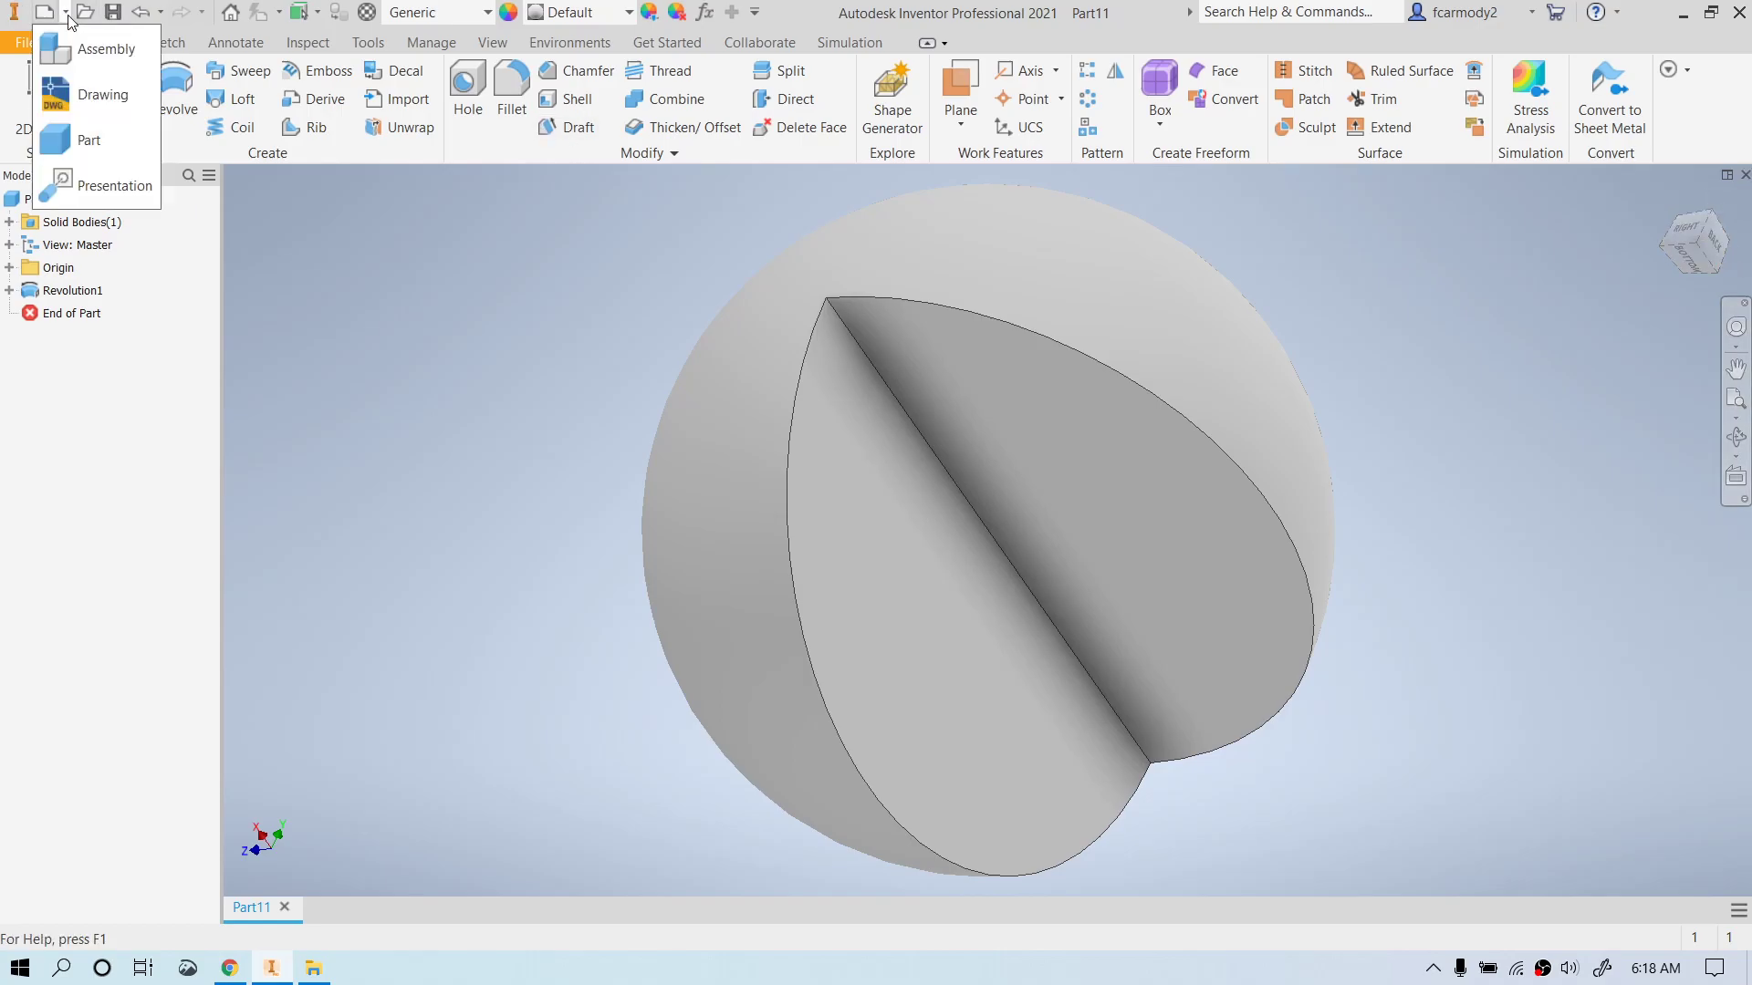
pyautogui.click(90, 140)
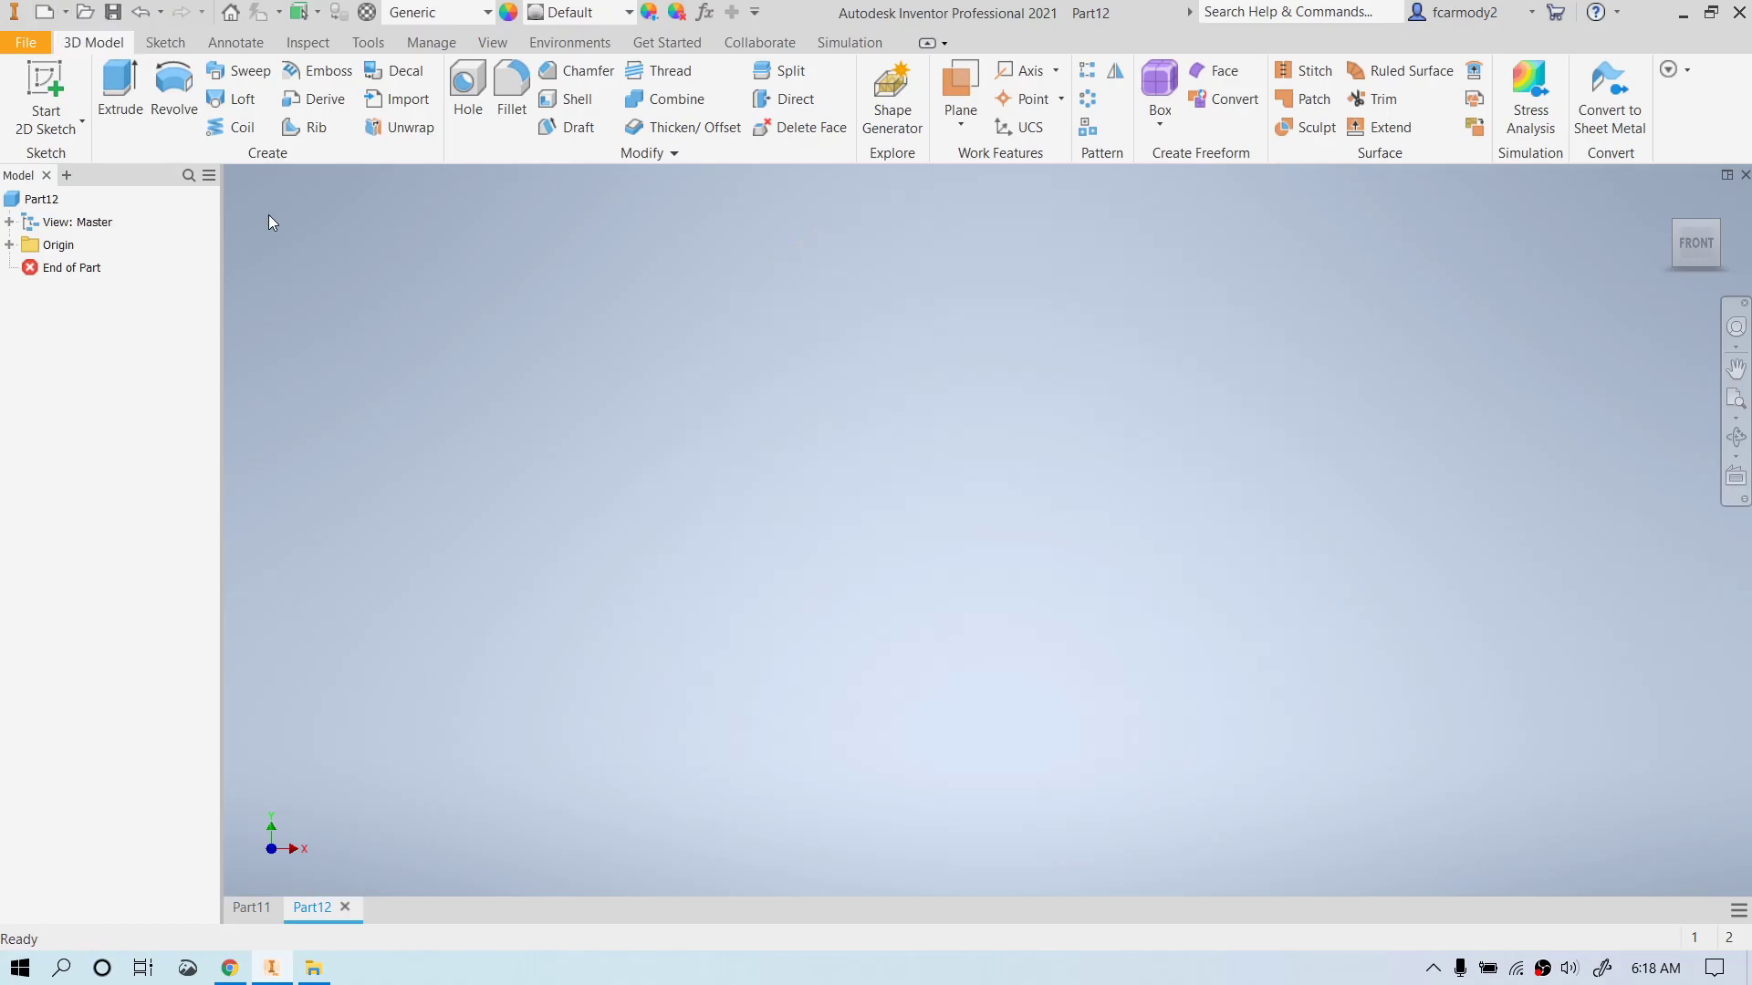
pyautogui.click(47, 87)
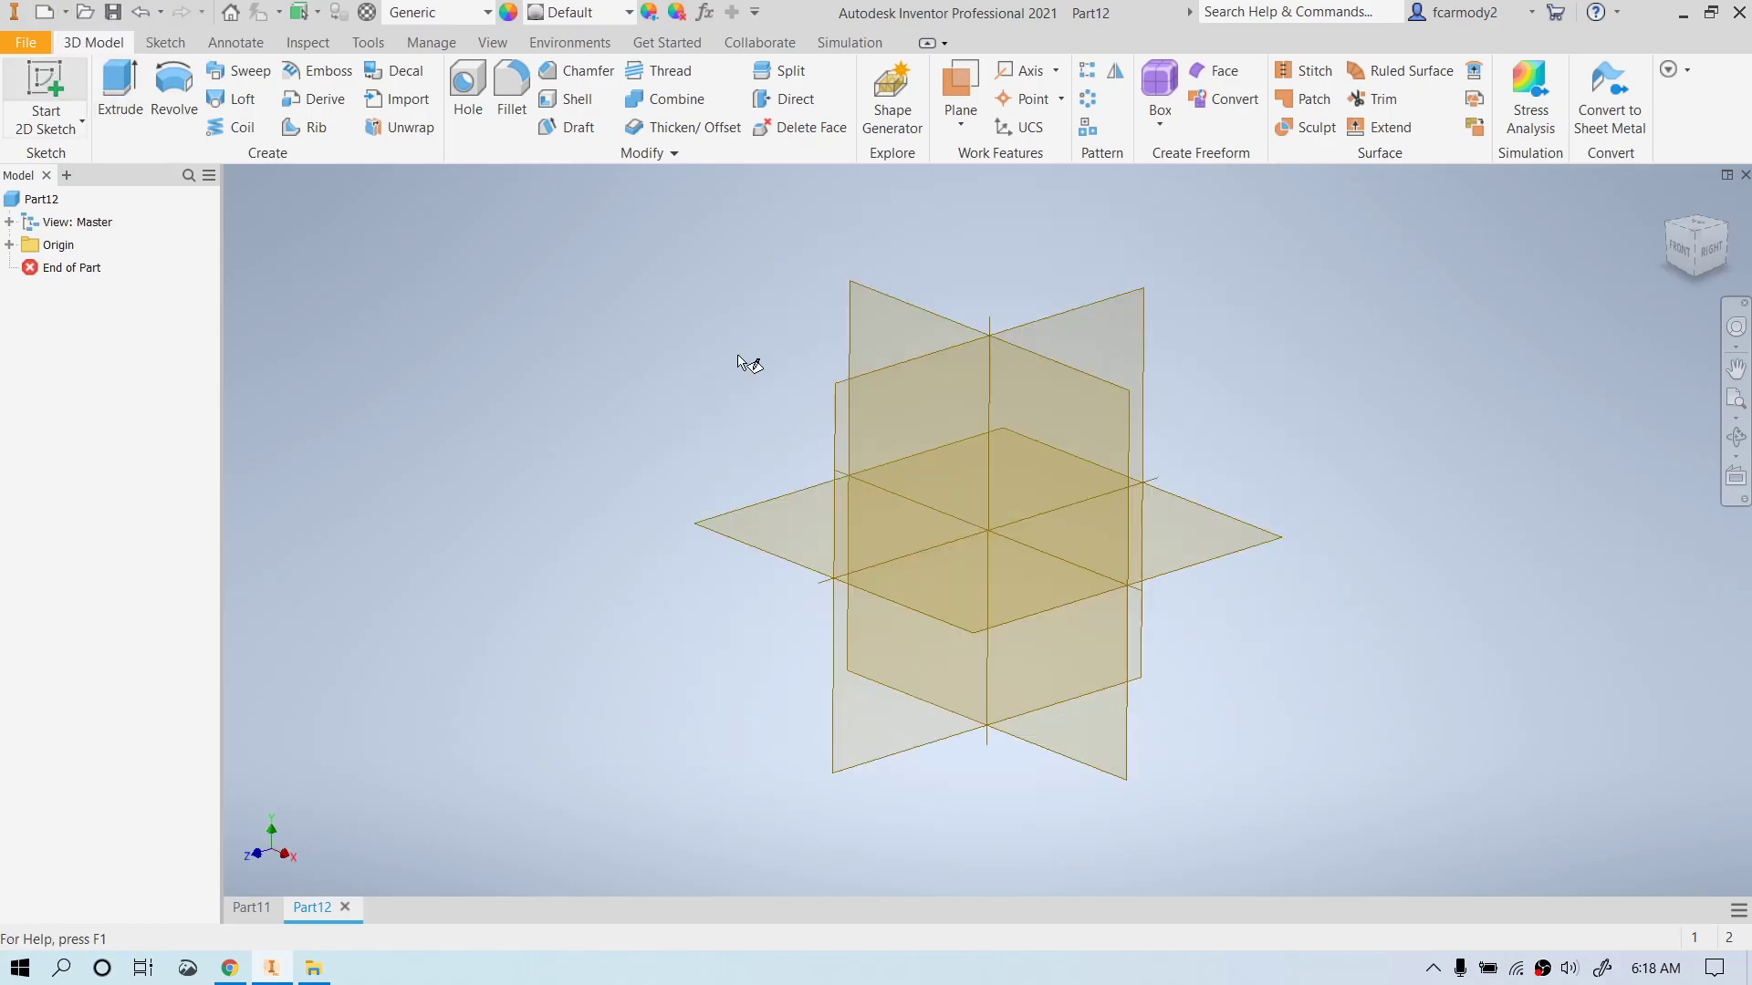
pyautogui.click(1017, 567)
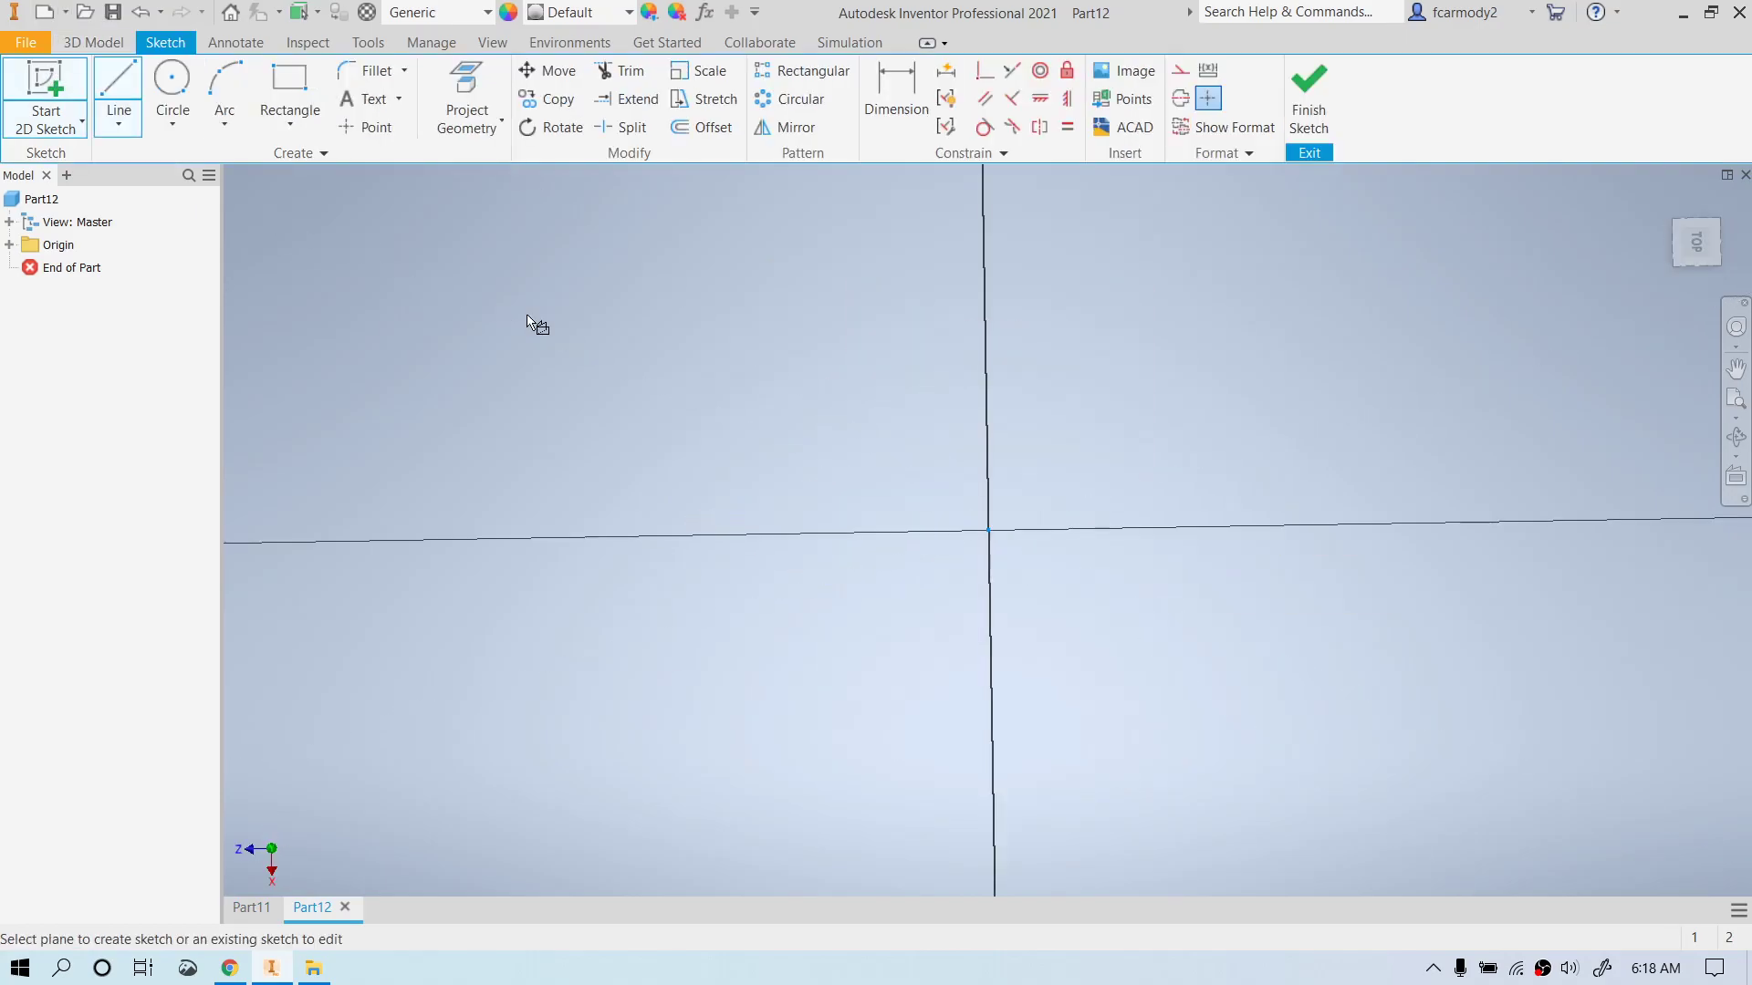
# - Sketch a straight line along the X axis, passing through the origin and extending to both sides of it
pyautogui.click(118, 89)
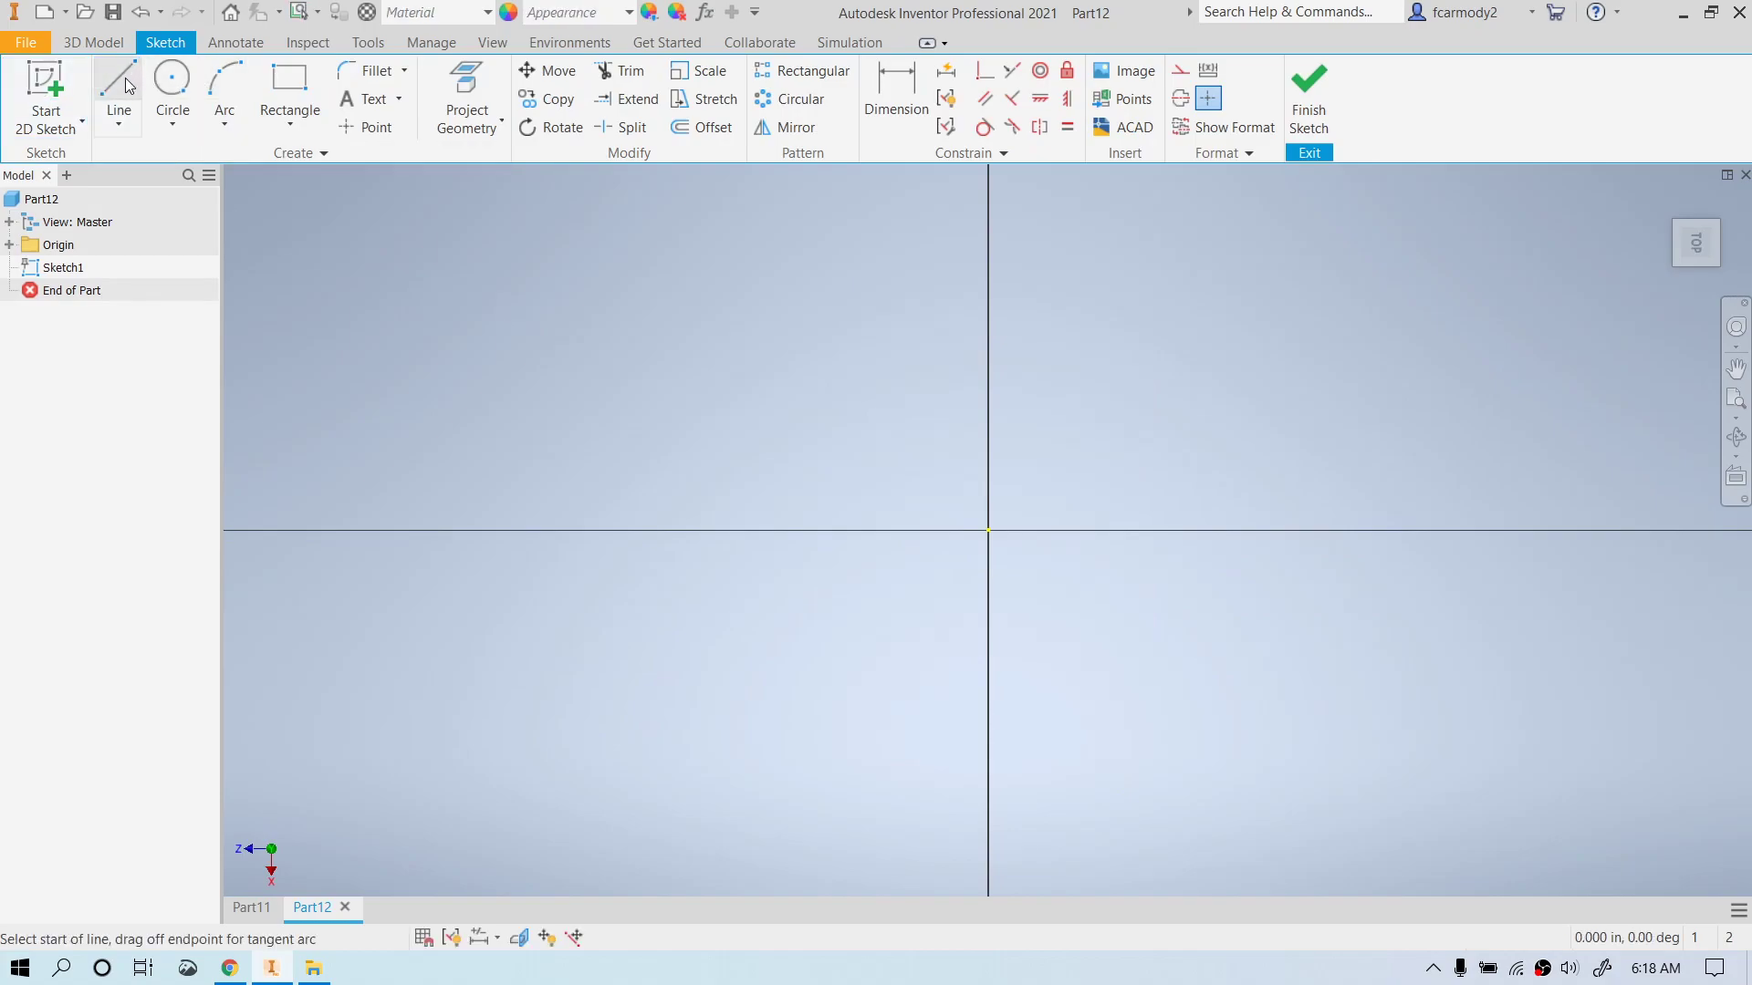
pyautogui.click(988, 288)
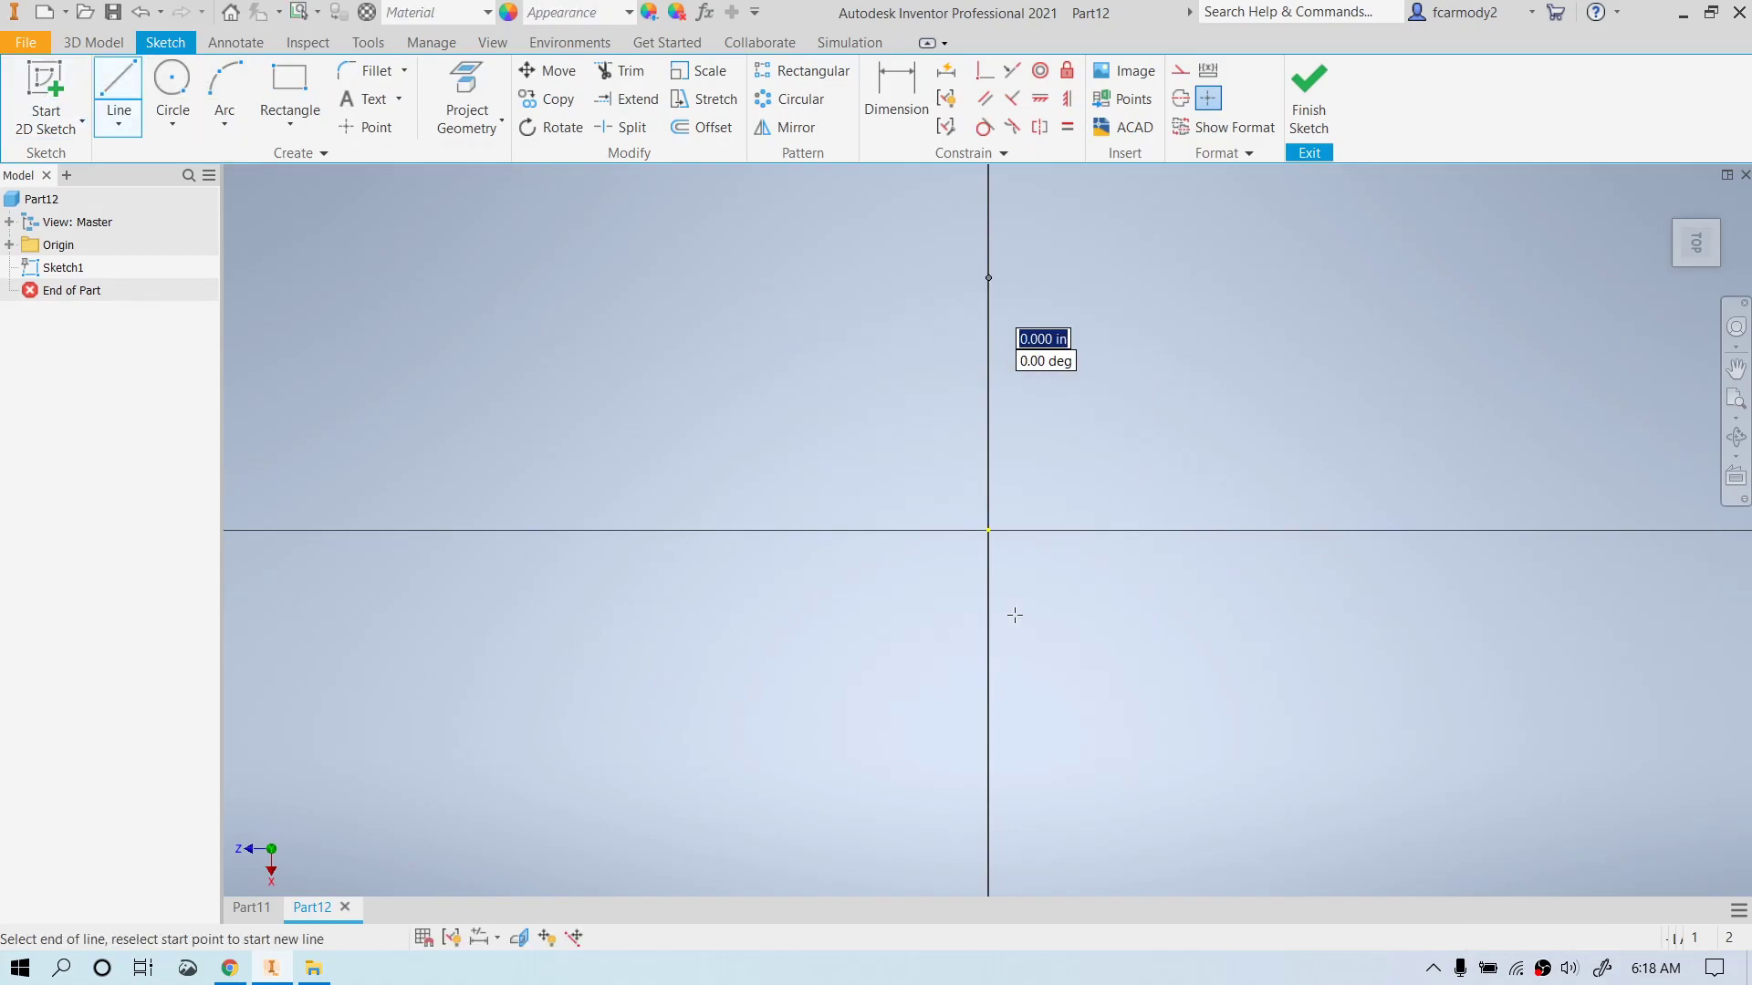
pyautogui.click(987, 811)
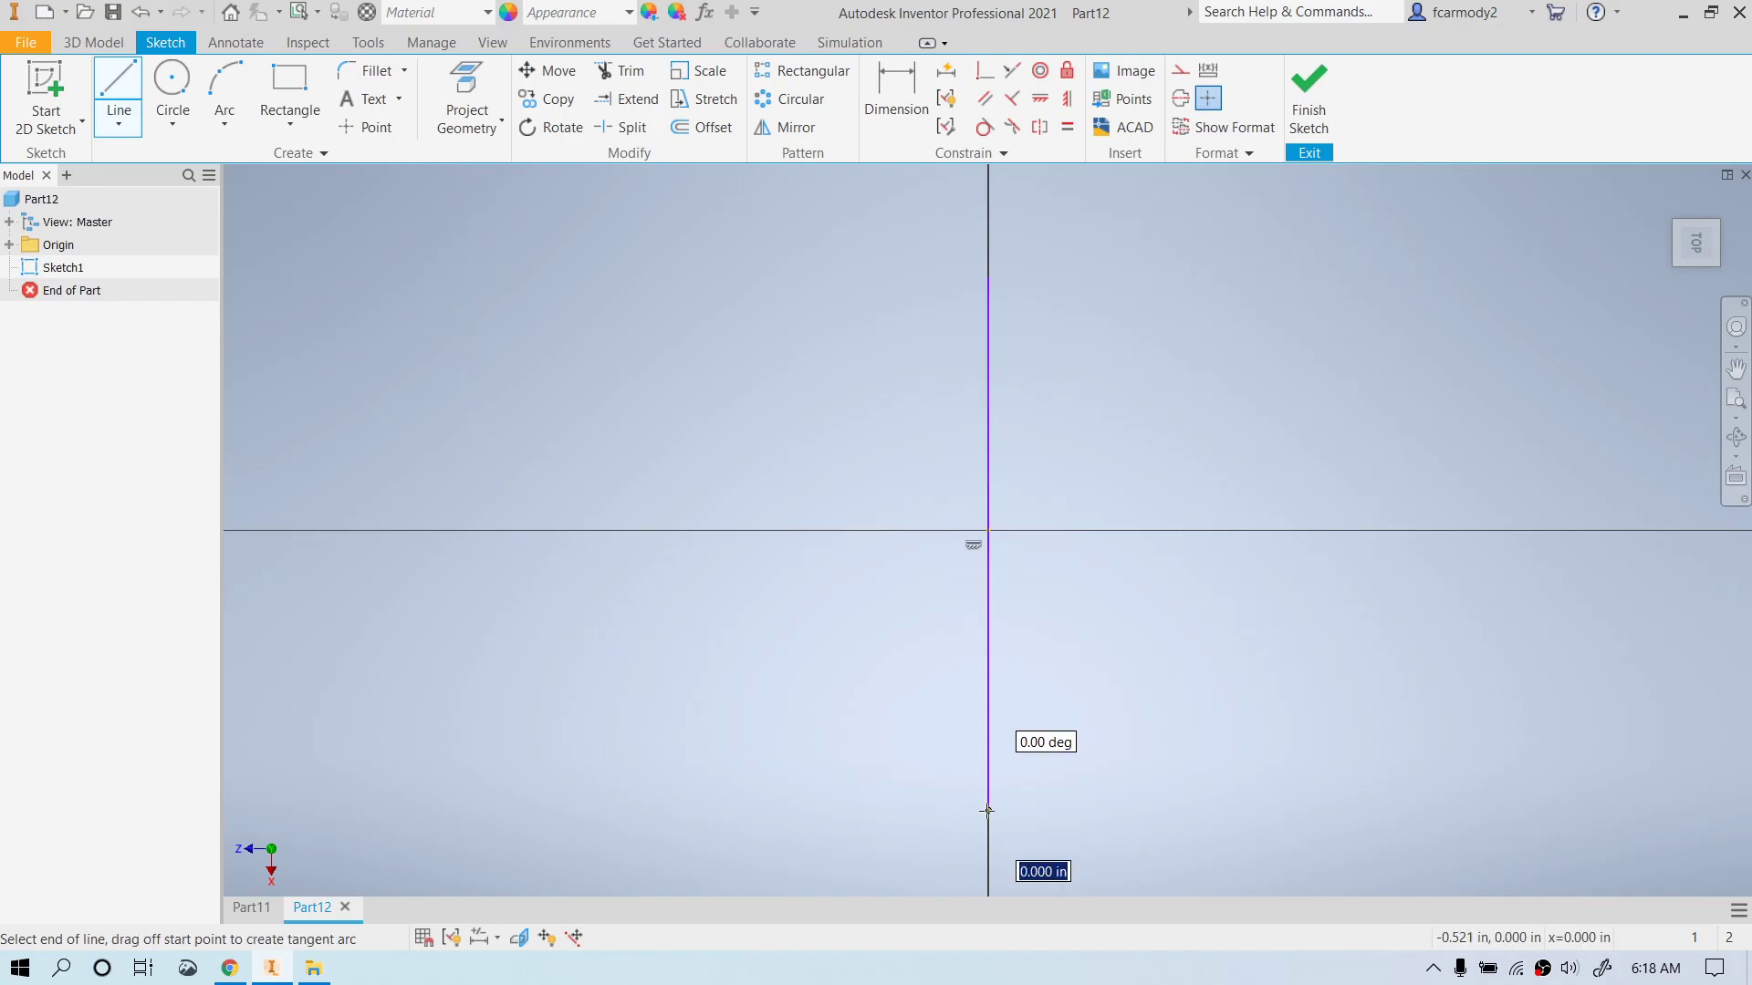
pyautogui.rightClick(1297, 626)
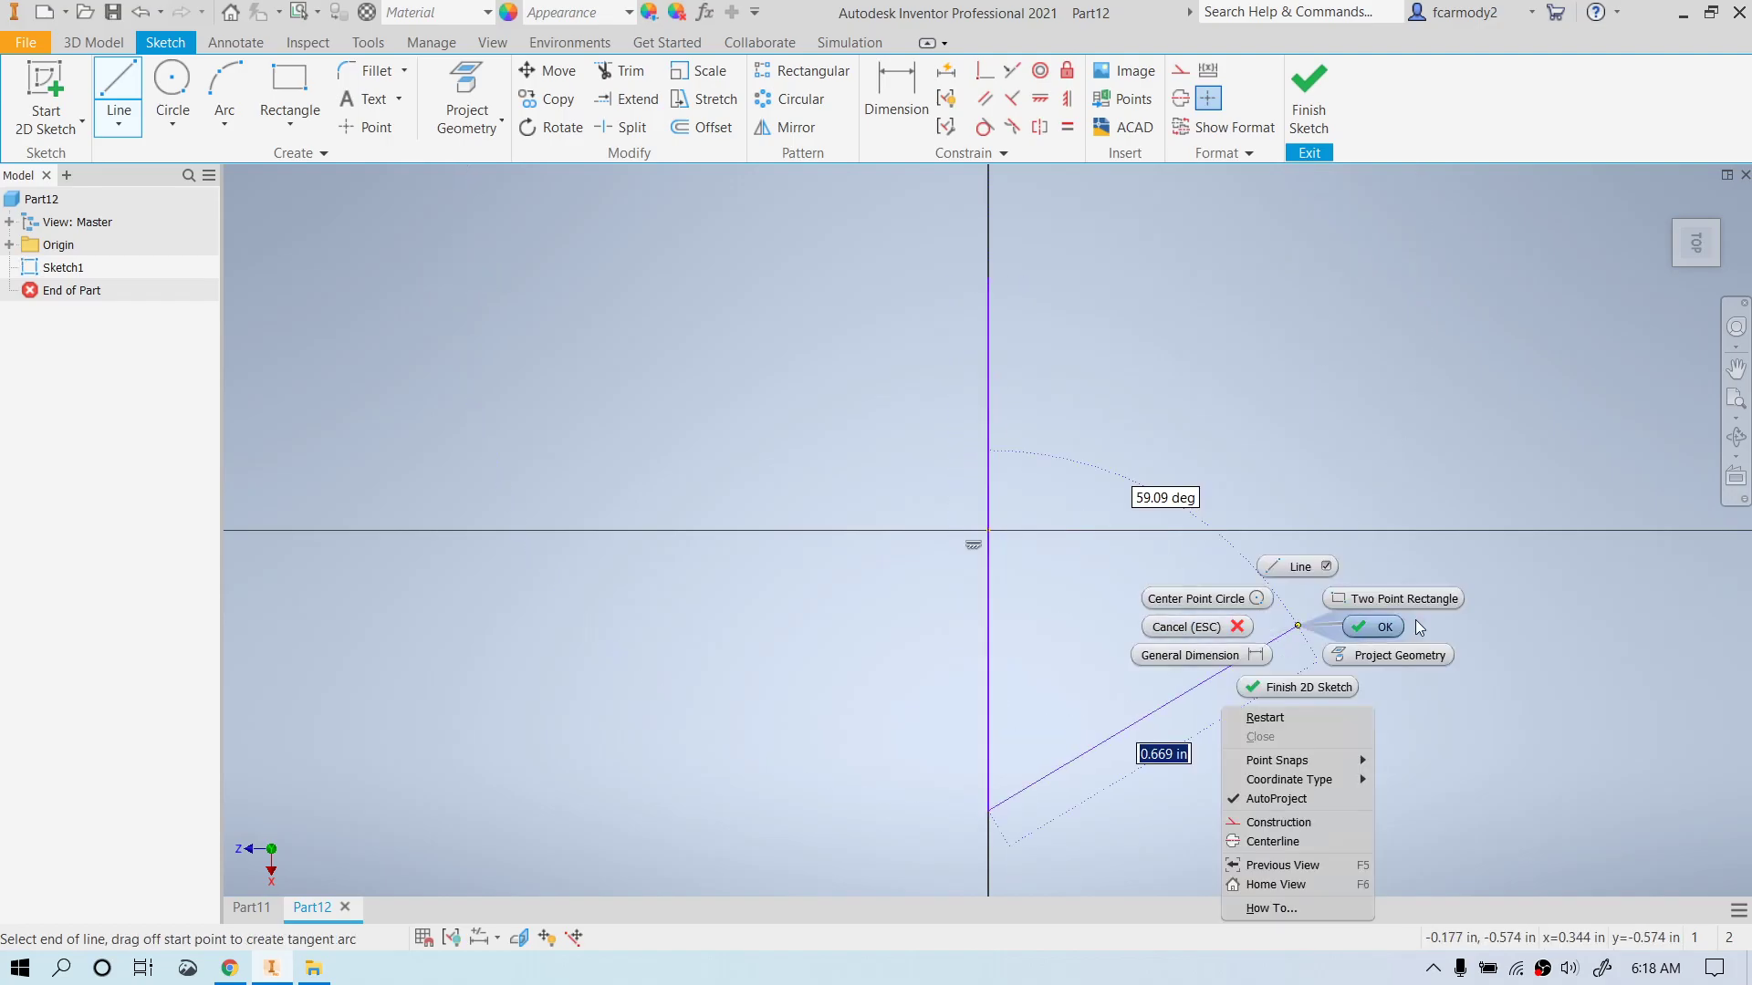
pyautogui.click(1371, 626)
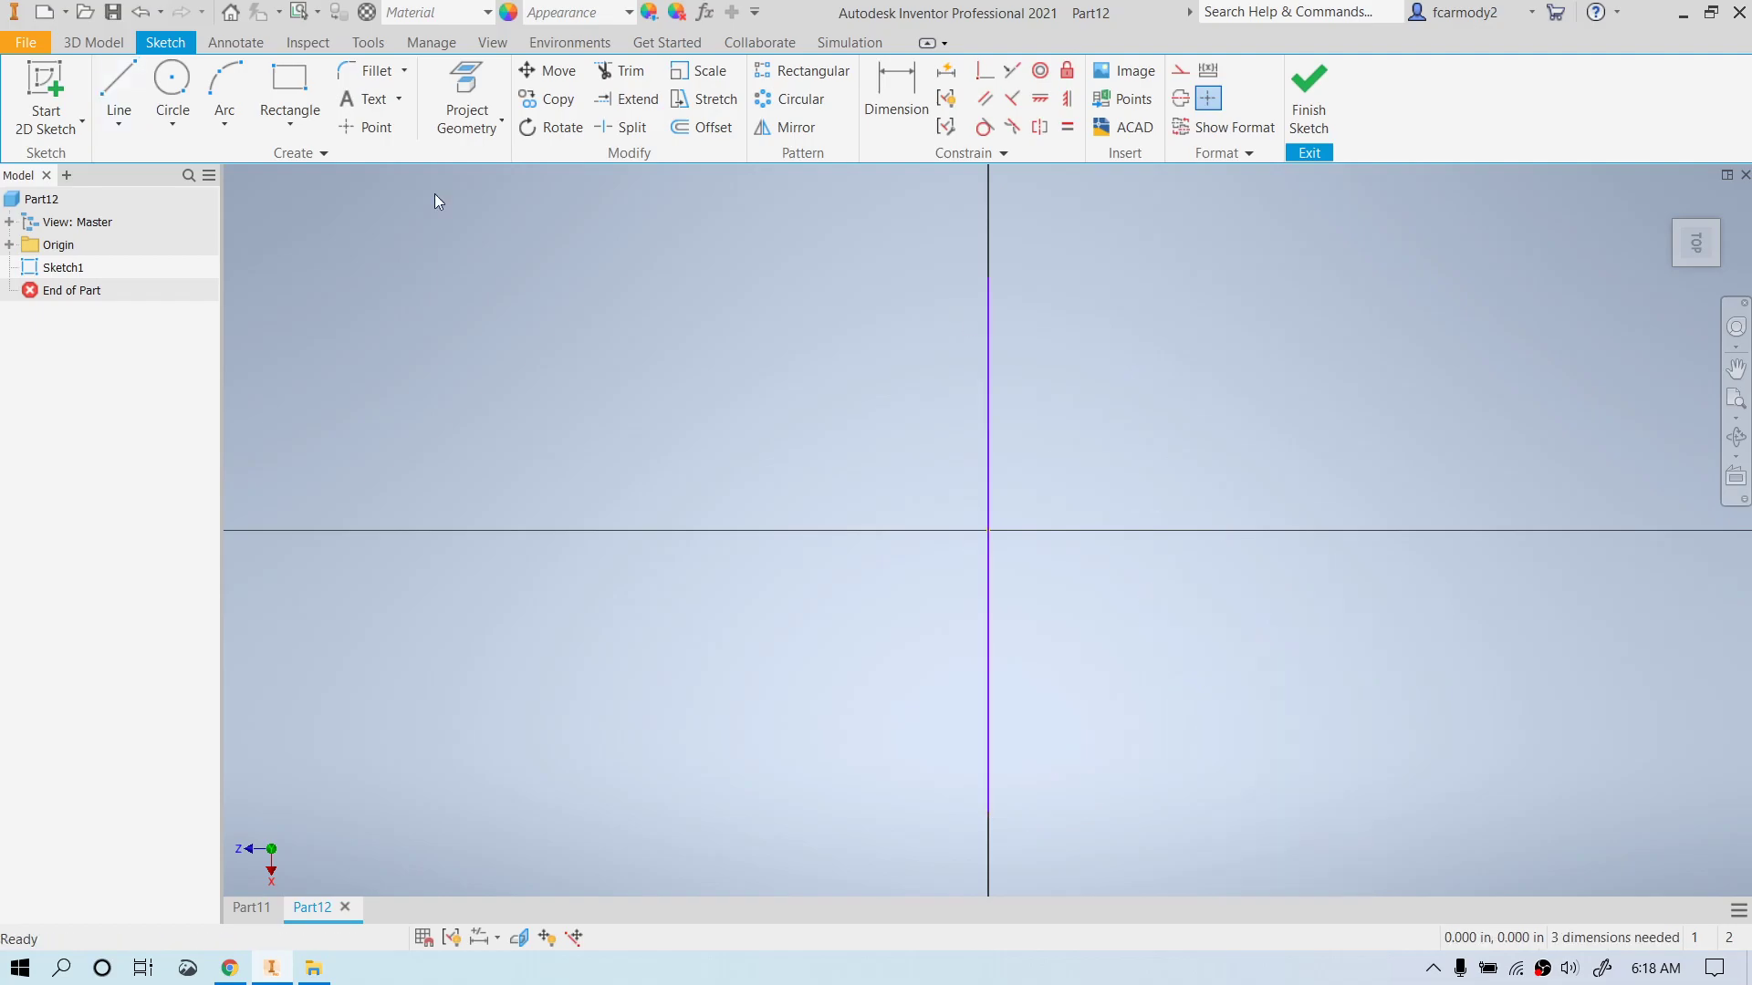
# - Sketch a wide two-point rectangle to the right of the line, separated from it by a gap and crossing the horizontal axis
pyautogui.click(292, 80)
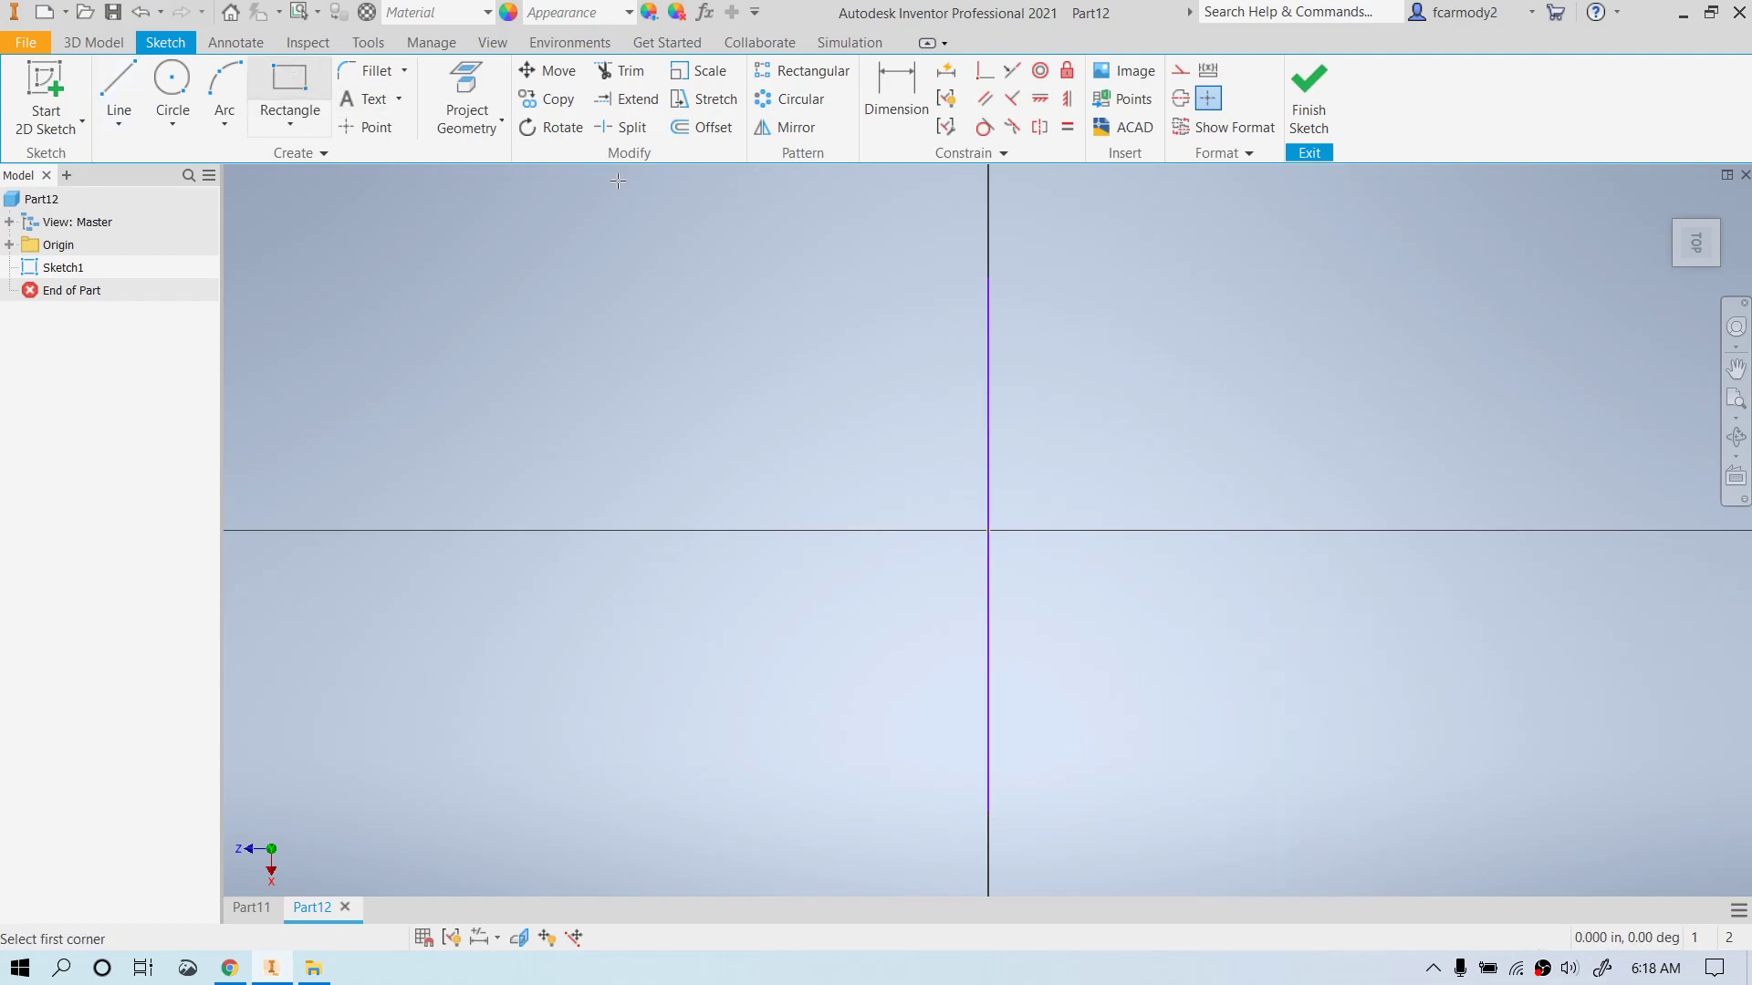
pyautogui.click(1169, 428)
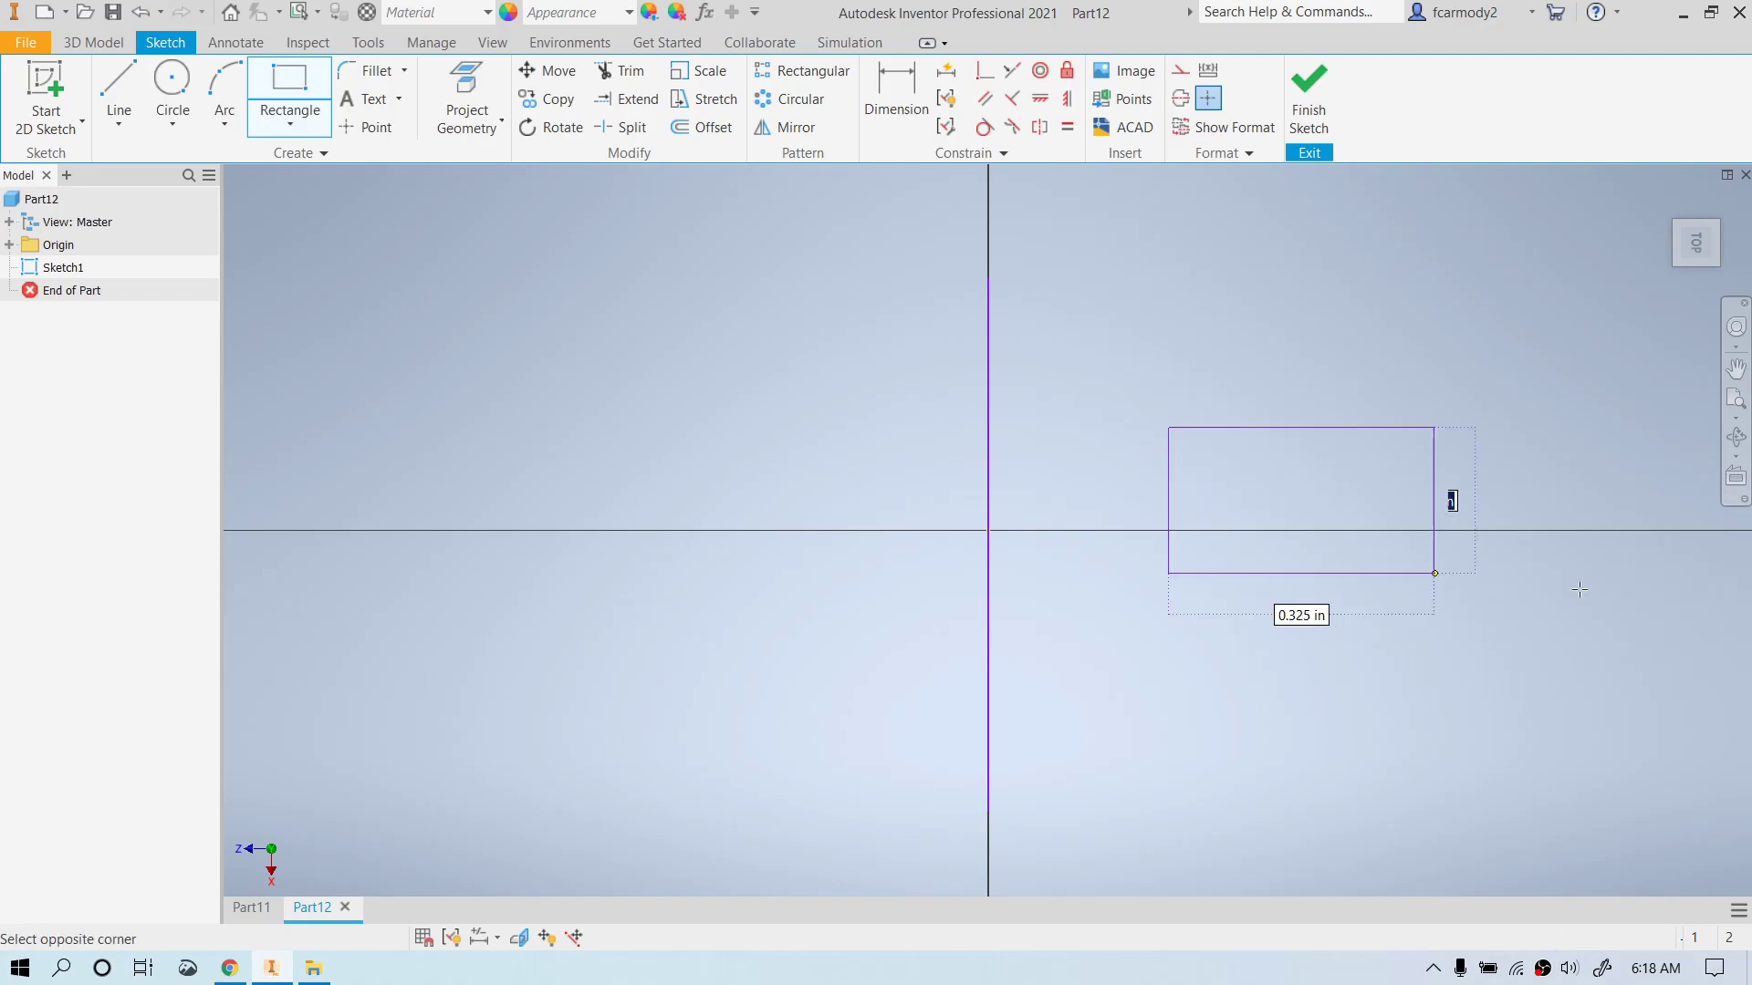
pyautogui.click(1667, 592)
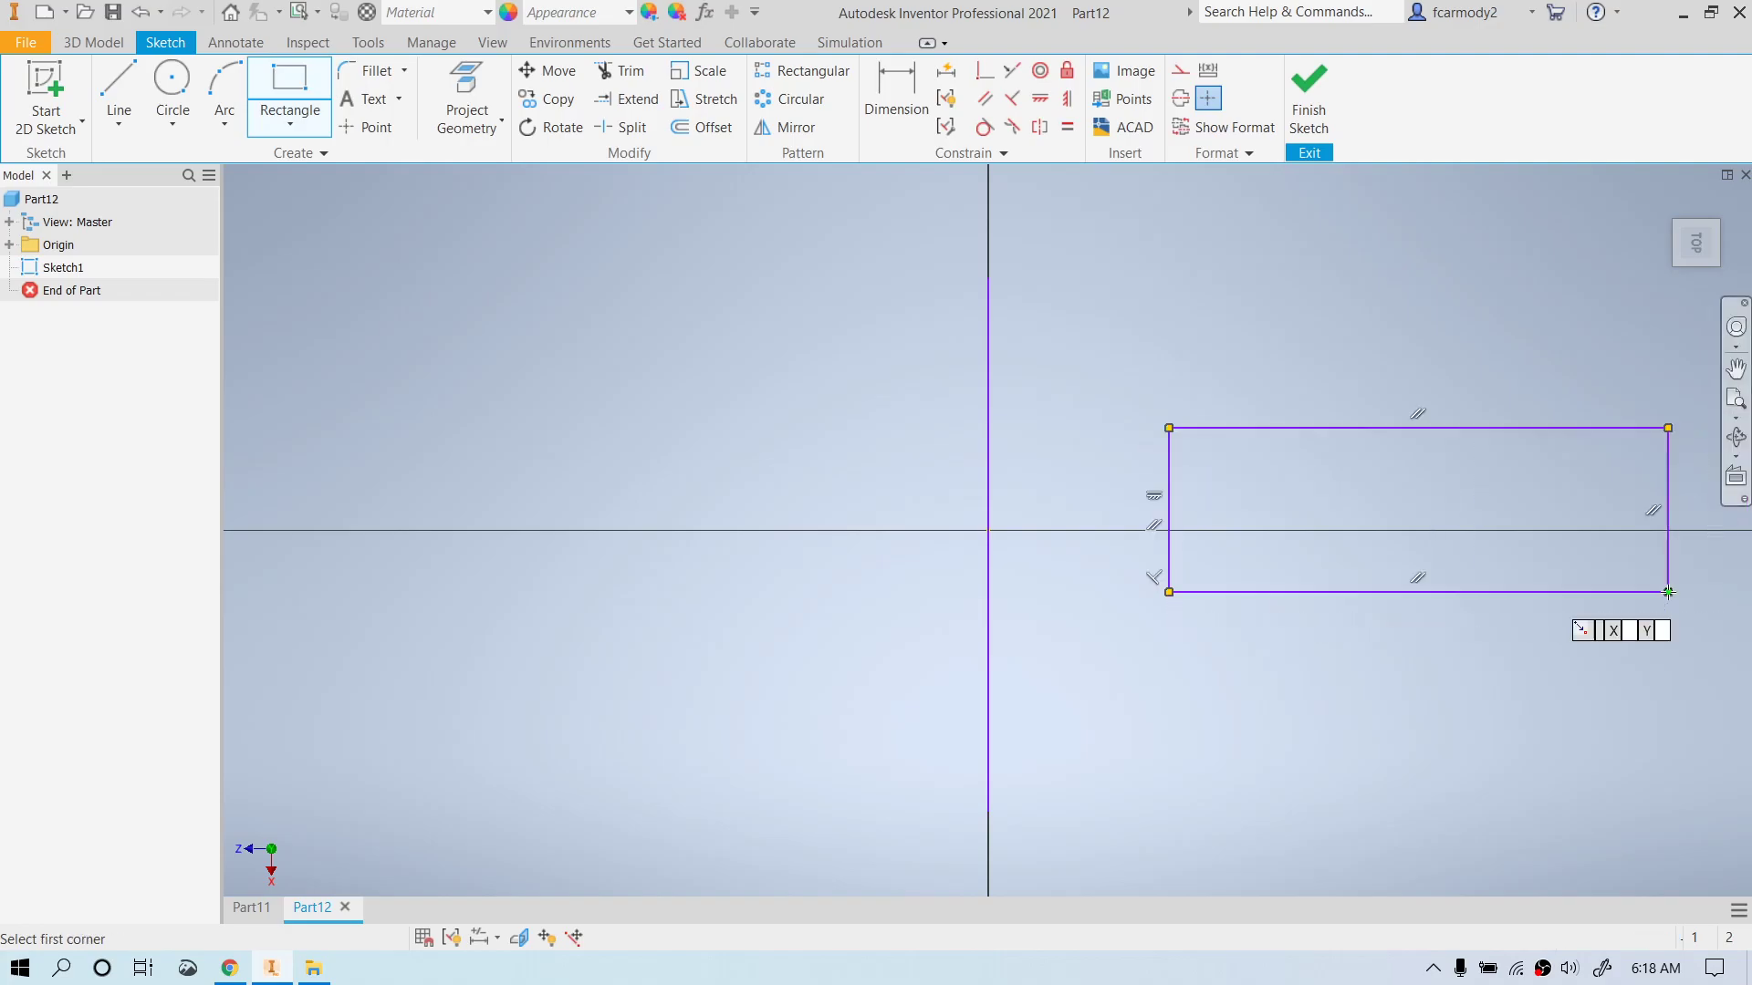
pyautogui.rightClick(1156, 259)
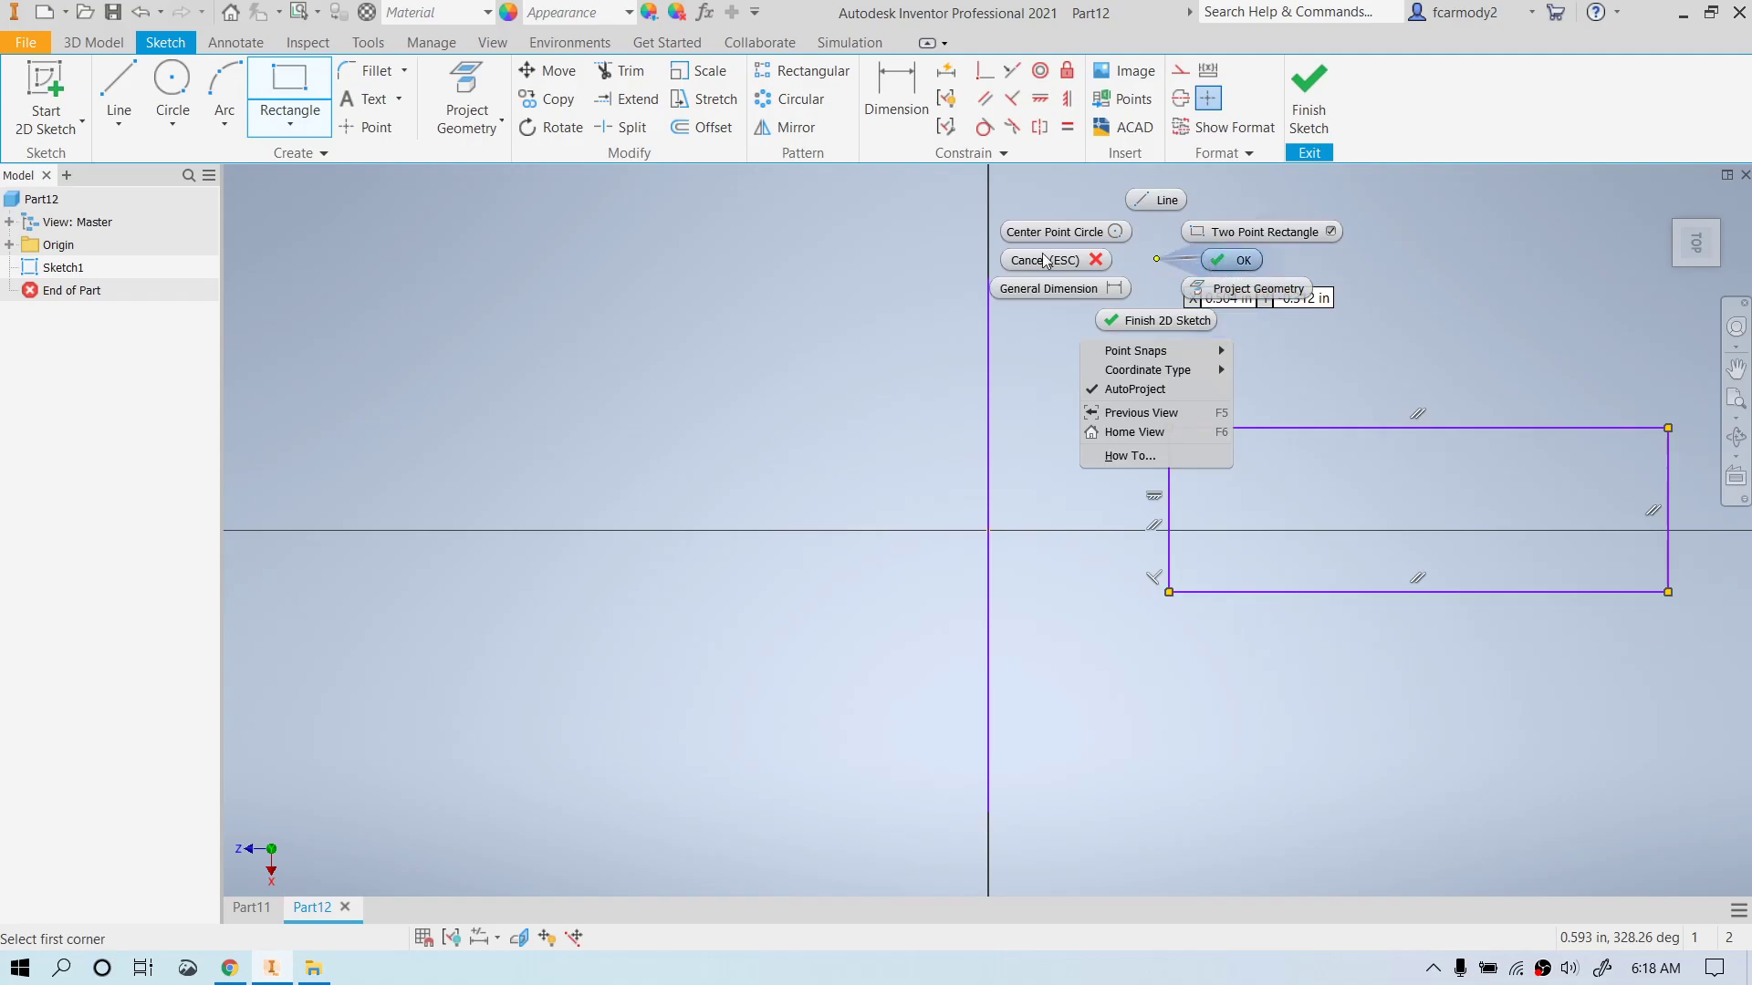
pyautogui.click(1236, 259)
# - Draw a circle centred on the rectangle's upper corner farthest from the line, with a radius slightly less than the rectangle's height
pyautogui.moveTo(1240, 374); pyautogui.dragTo(774, 363, button='middle')
pyautogui.click(172, 87)
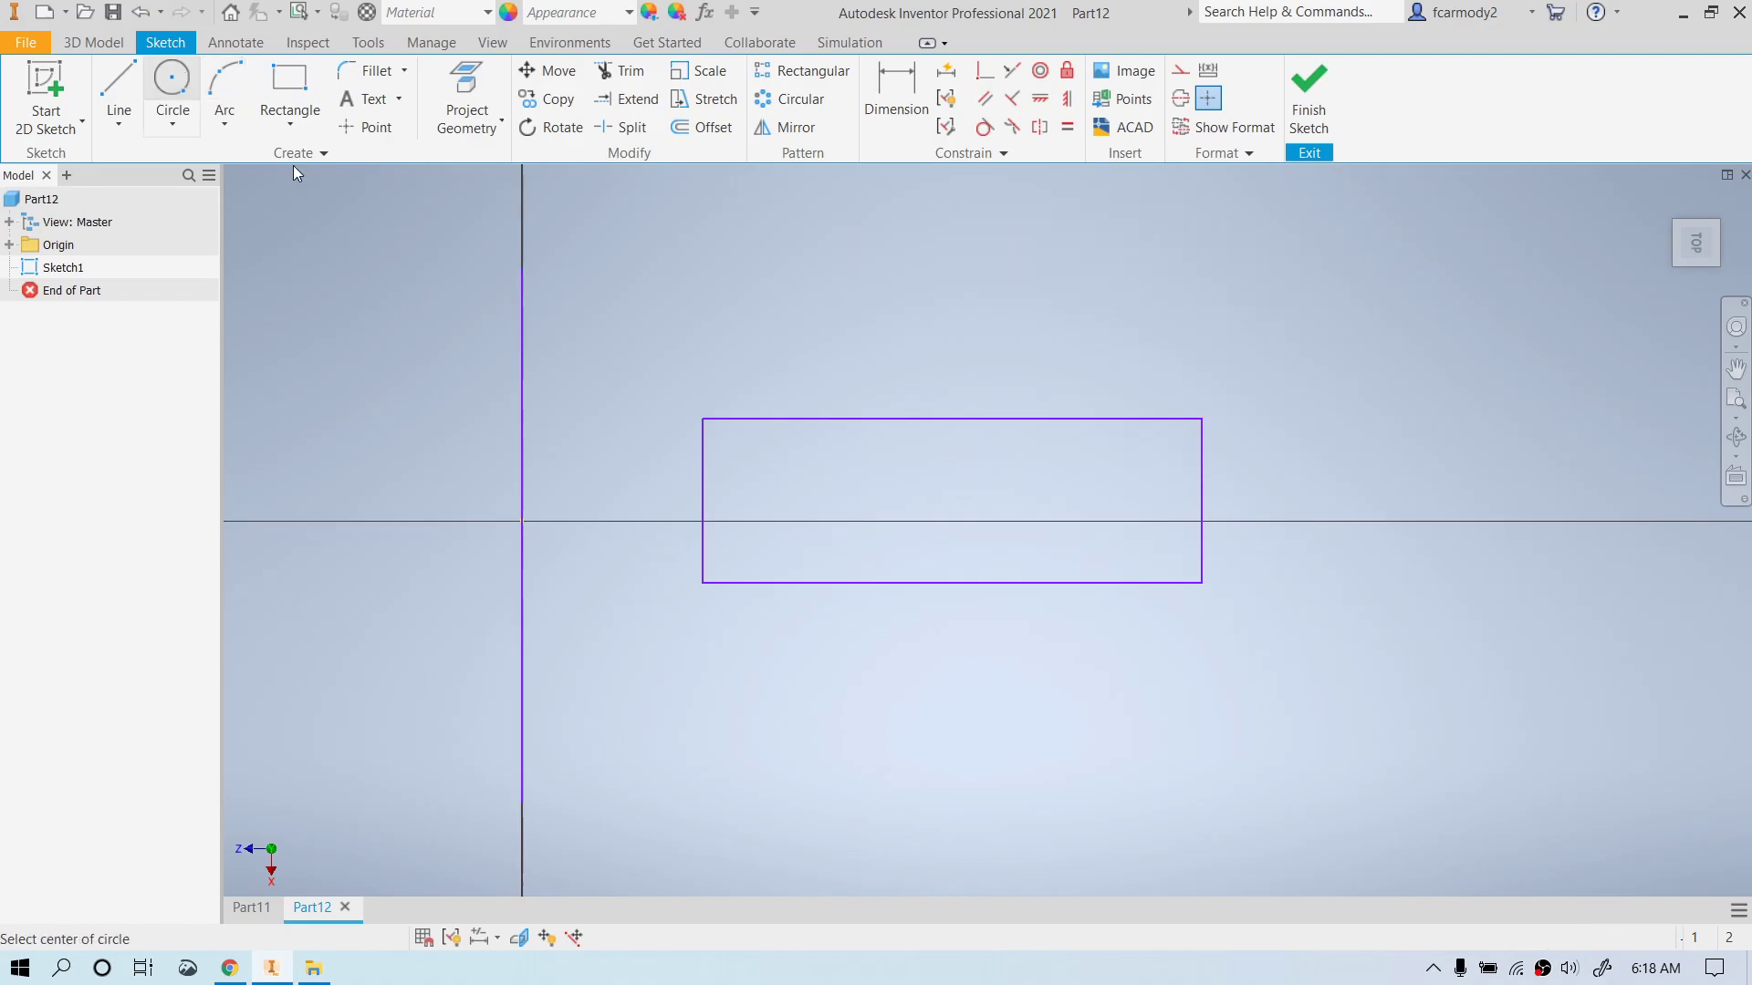
pyautogui.click(1201, 419)
pyautogui.click(1297, 318)
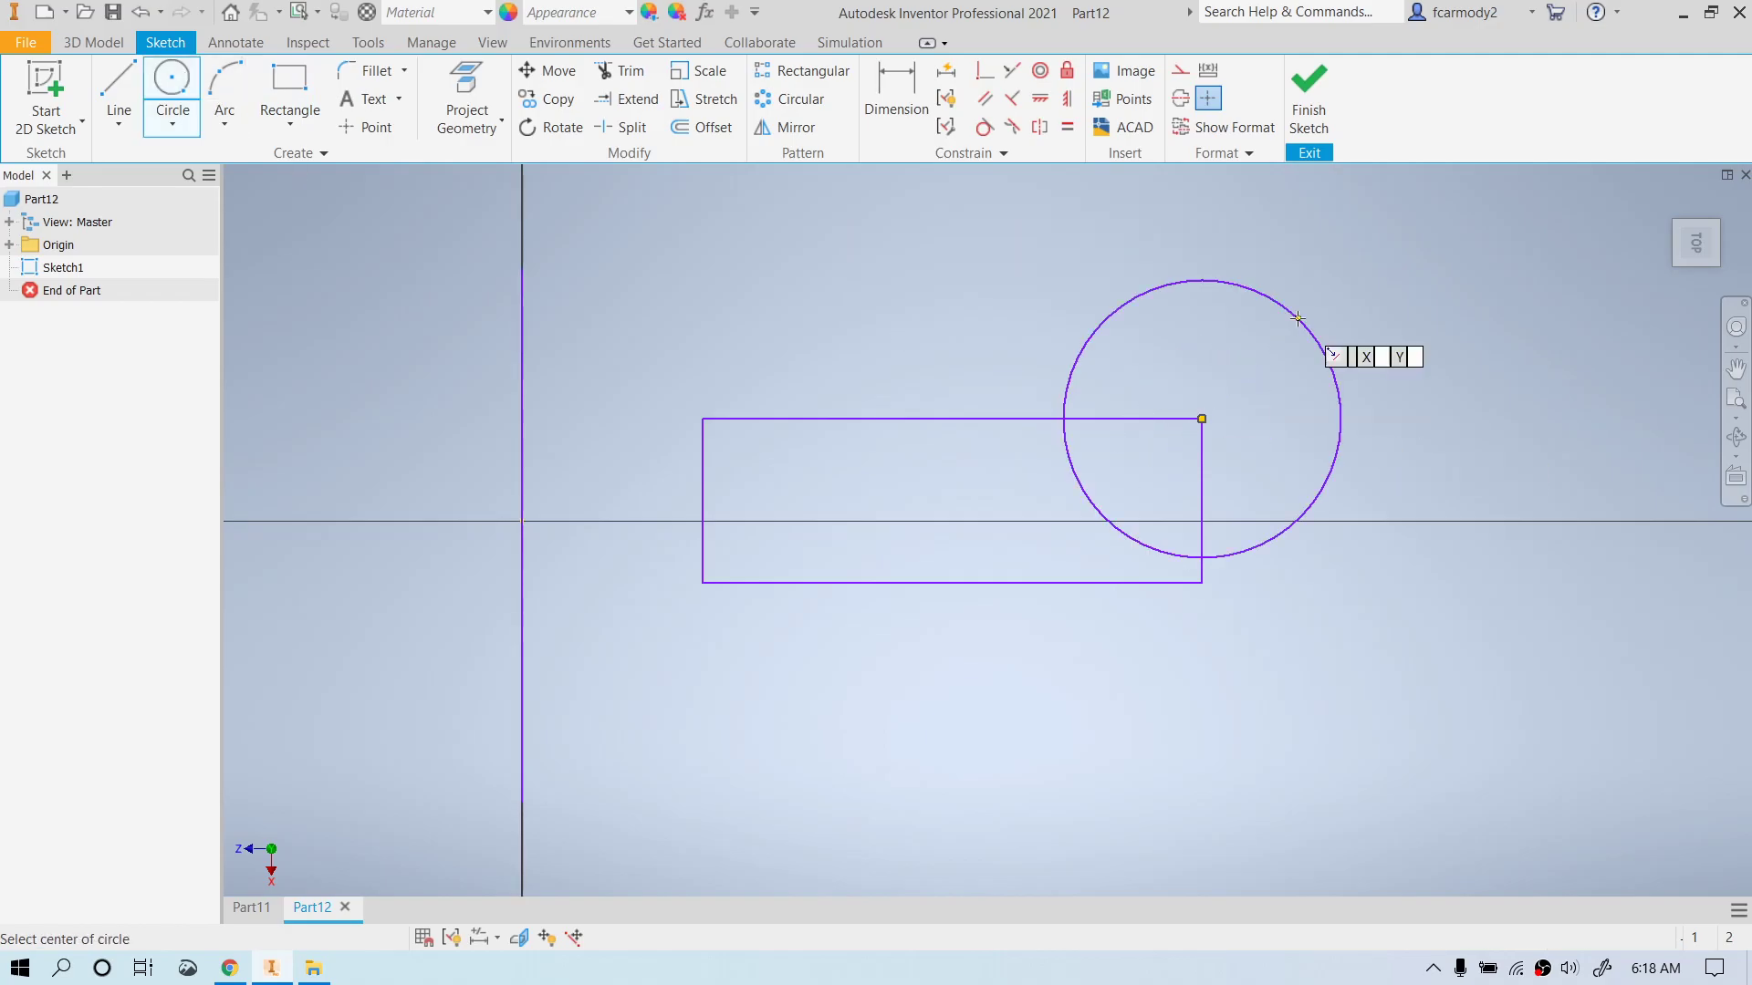
pyautogui.rightClick(1356, 290)
pyautogui.click(1440, 290)
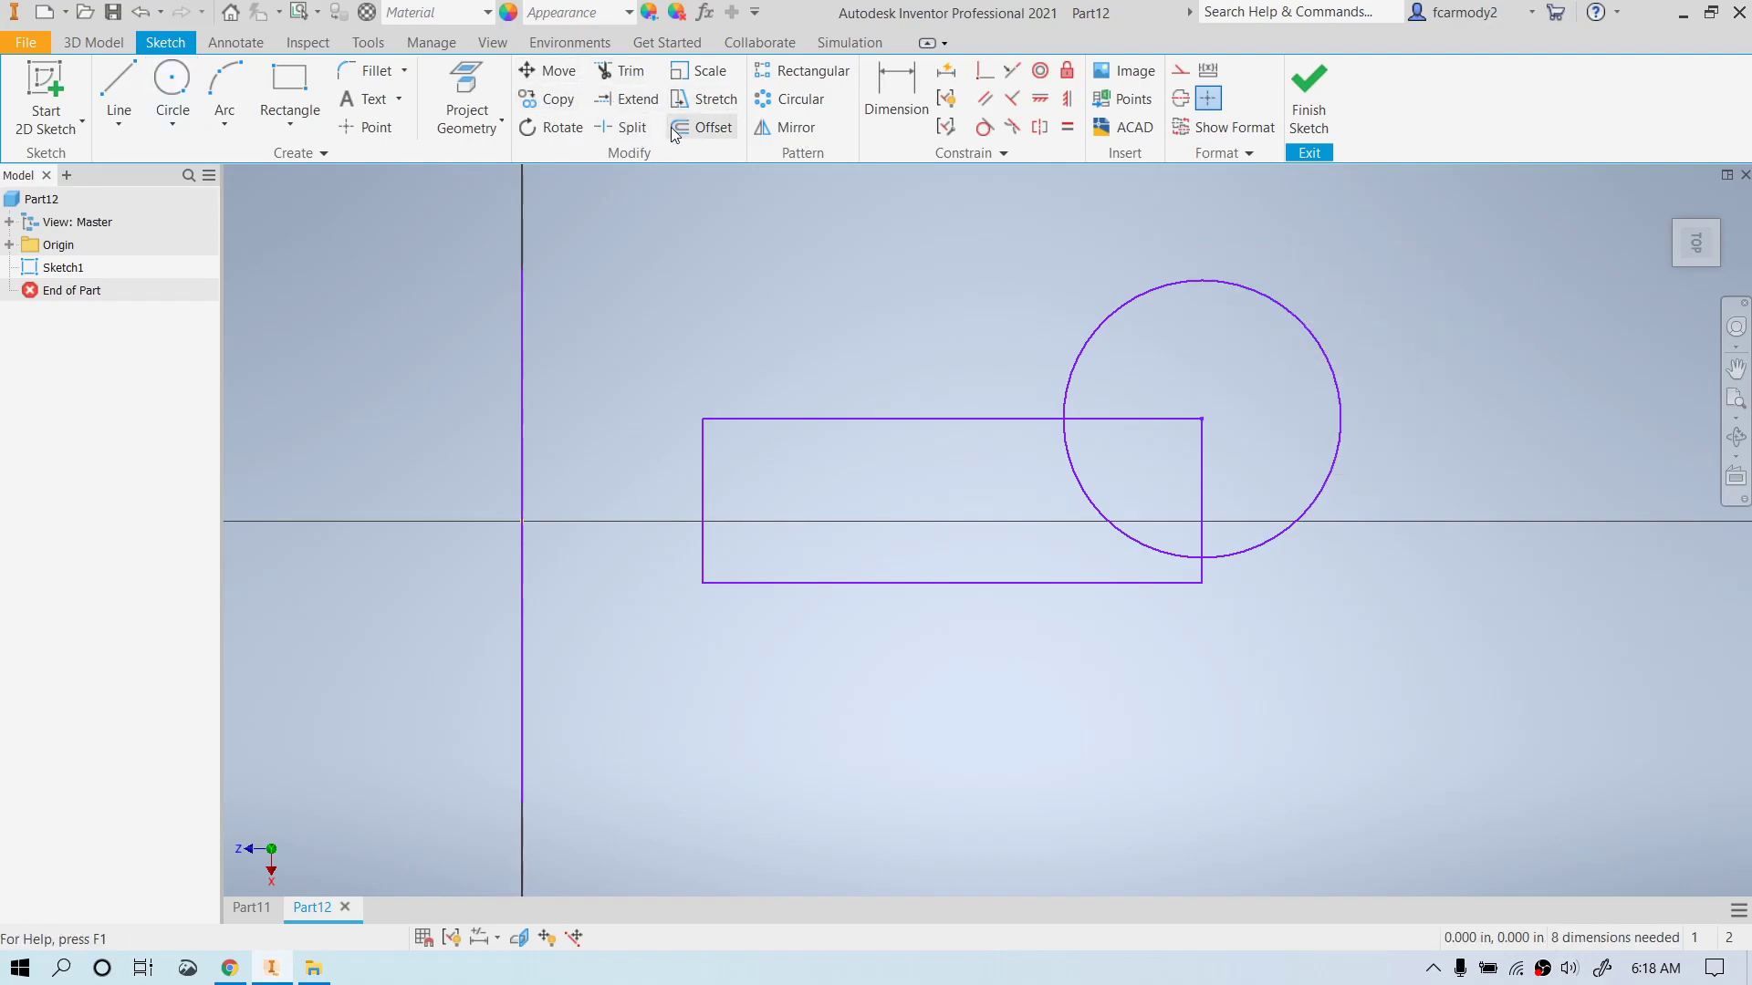
# - Trim the circle arc and the rectangle edges where they overlap to leave one closed profile, and finish the sketch
pyautogui.click(624, 71)
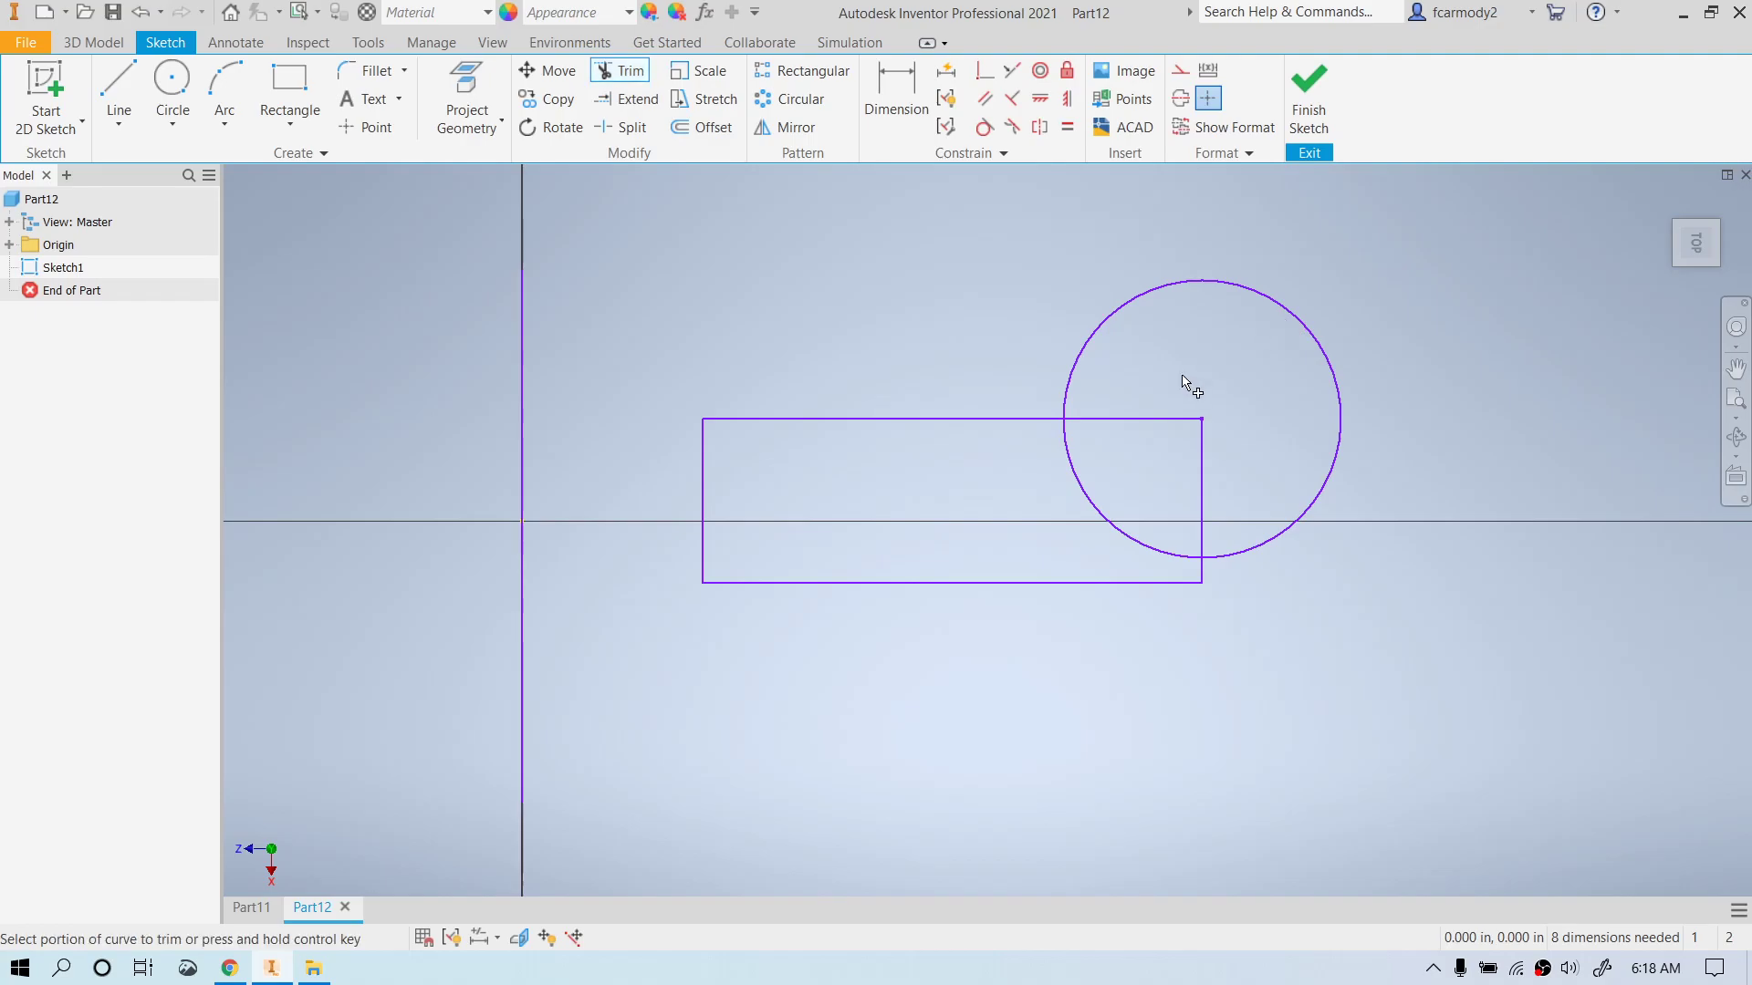
pyautogui.click(1098, 511)
pyautogui.click(1203, 487)
pyautogui.click(1184, 425)
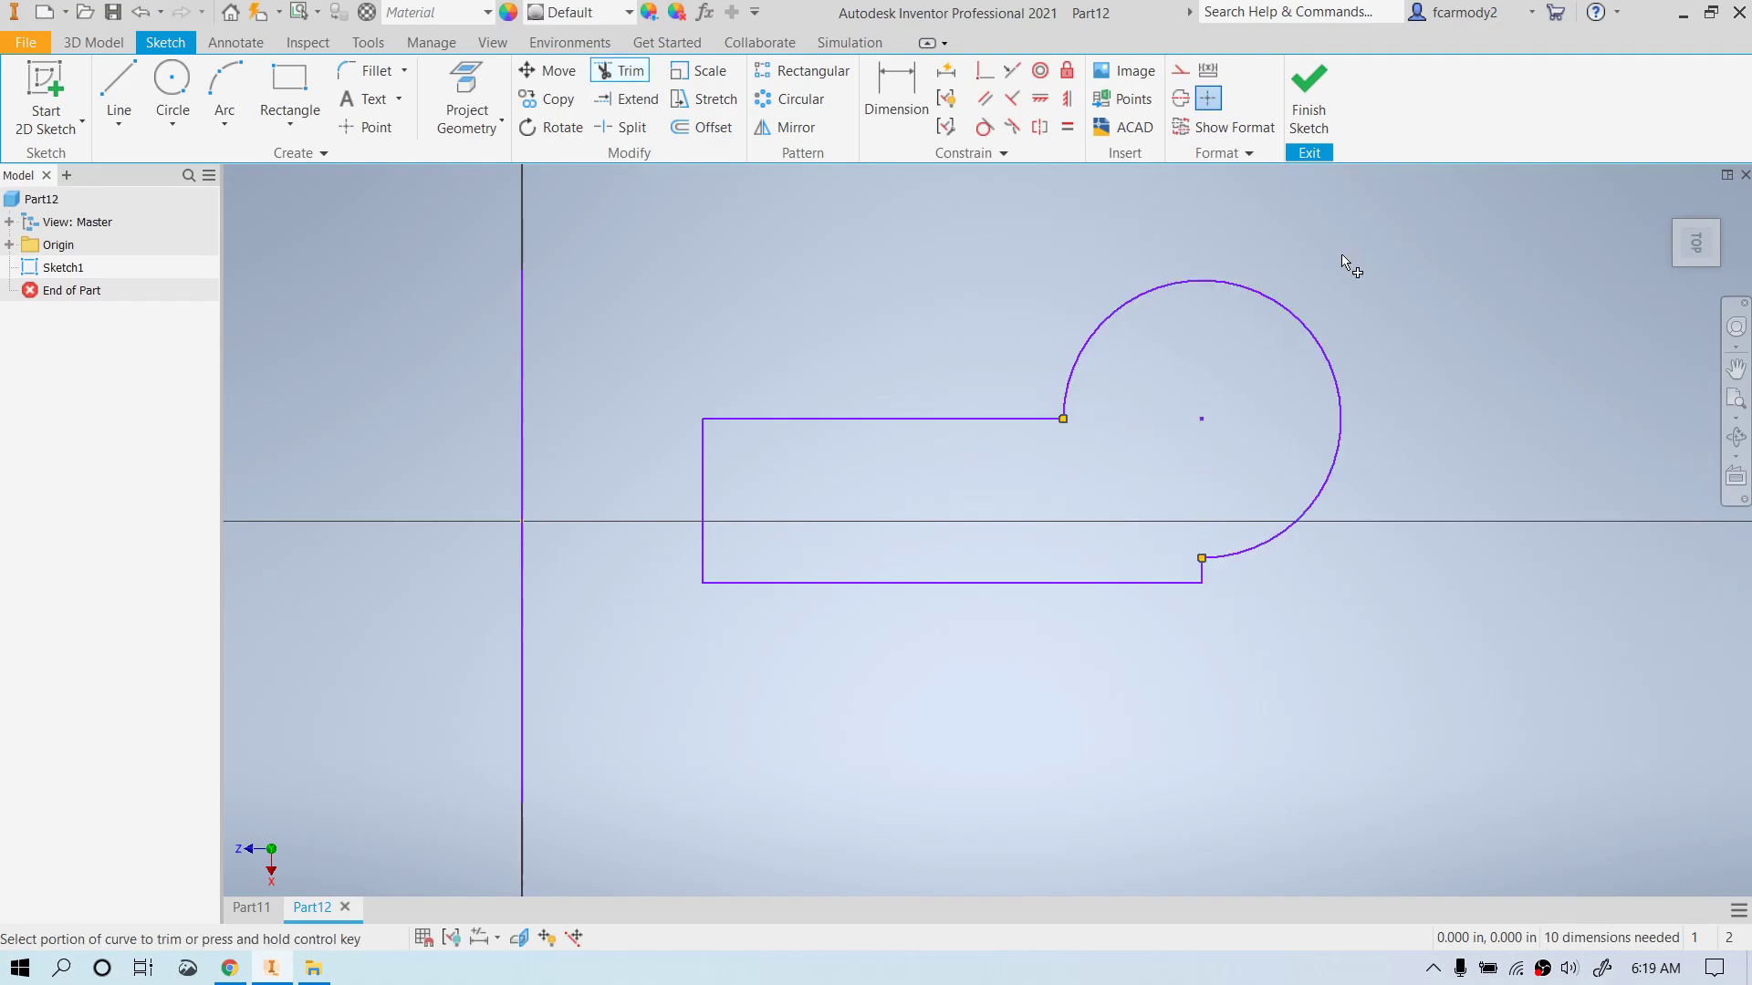
pyautogui.click(1310, 82)
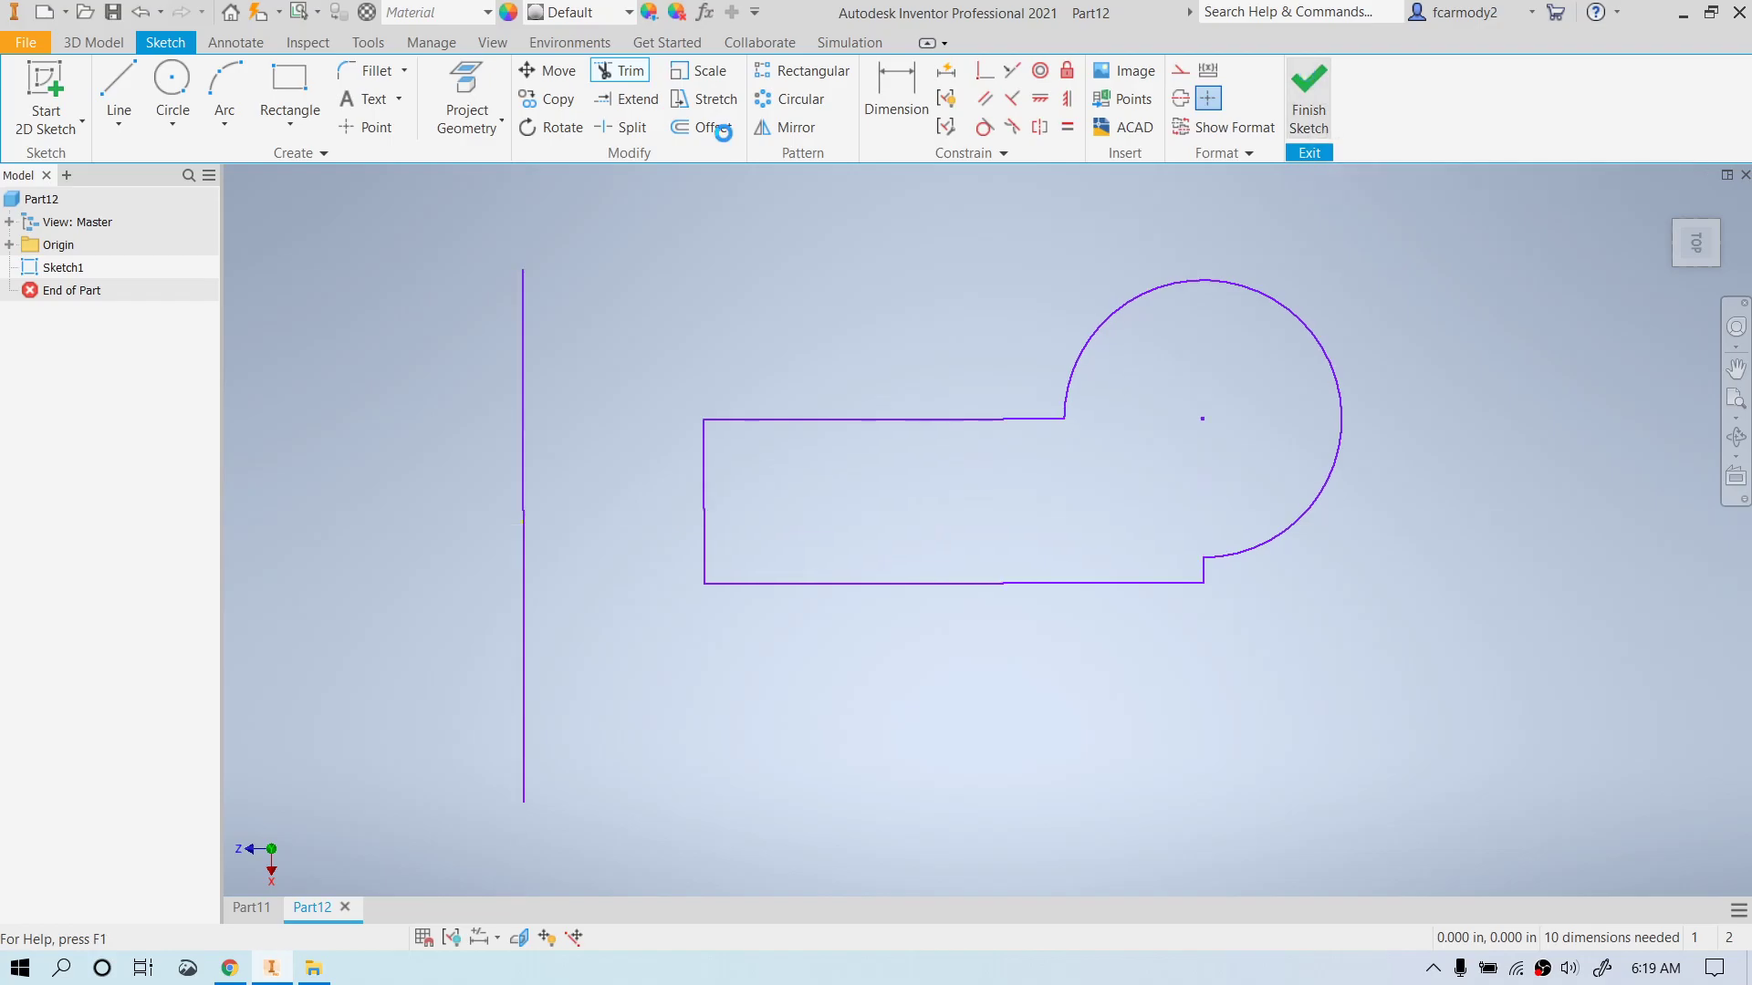
# - Preview a revolve of the profile about the separate line, and set the part's appearance to a copper finish
pyautogui.click(175, 94)
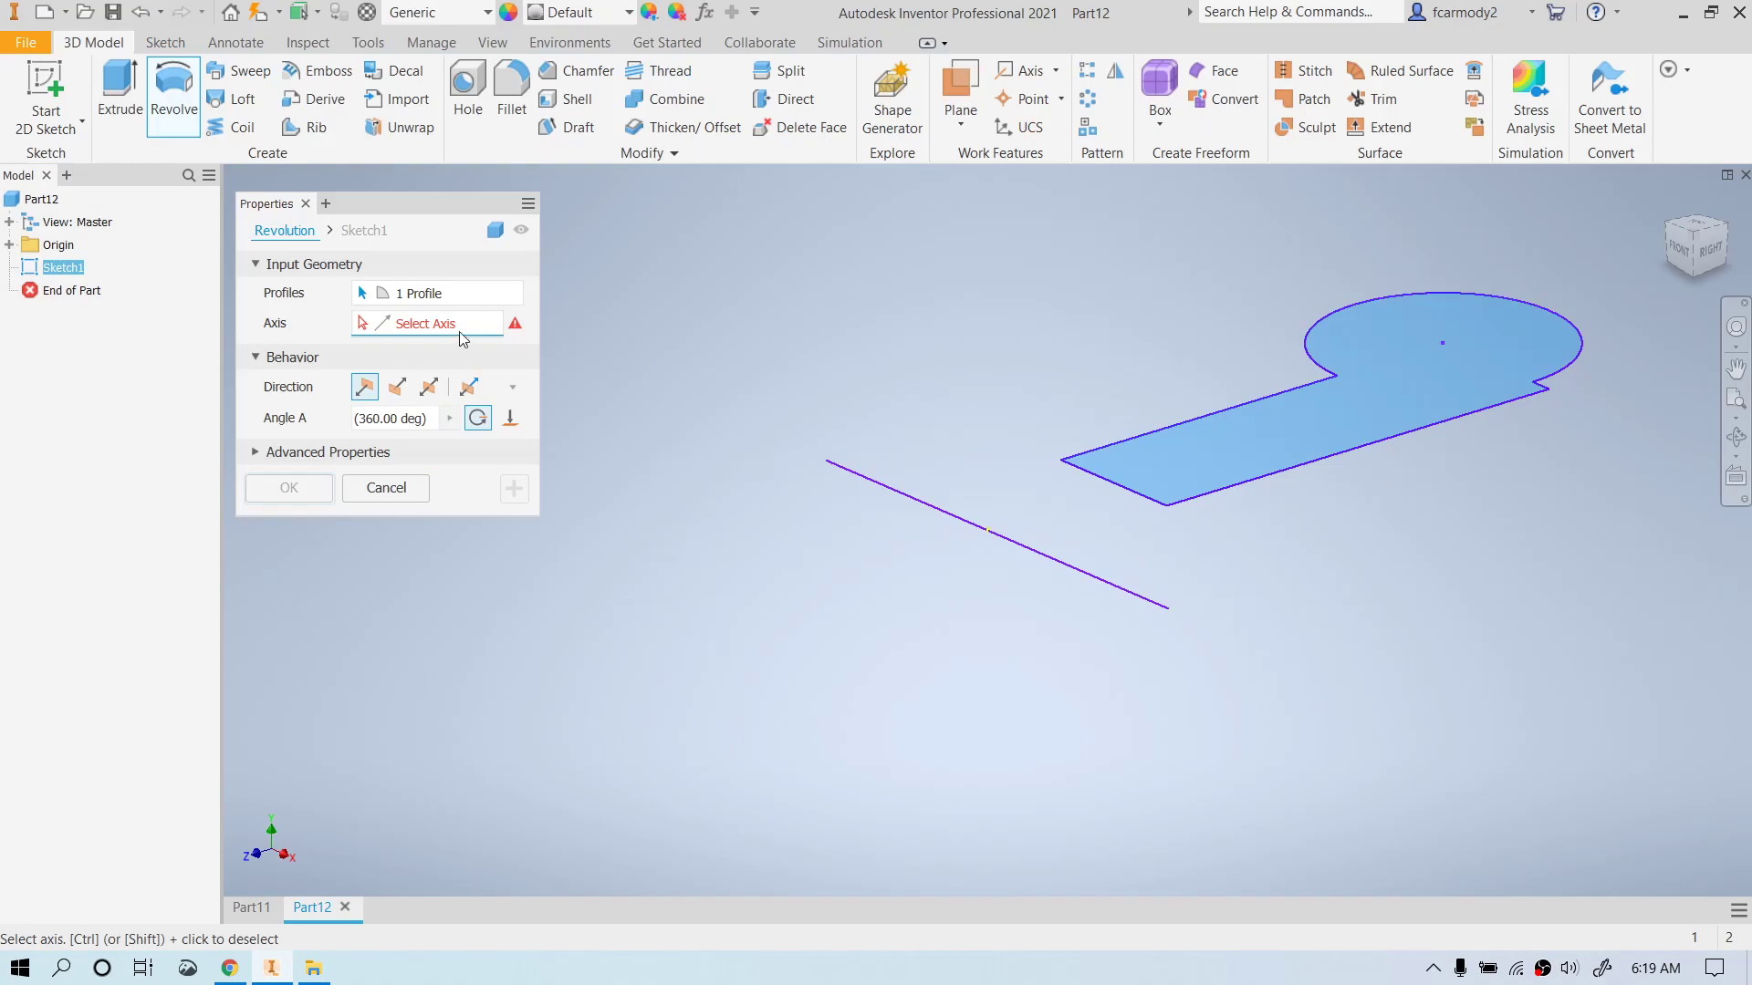
pyautogui.click(965, 520)
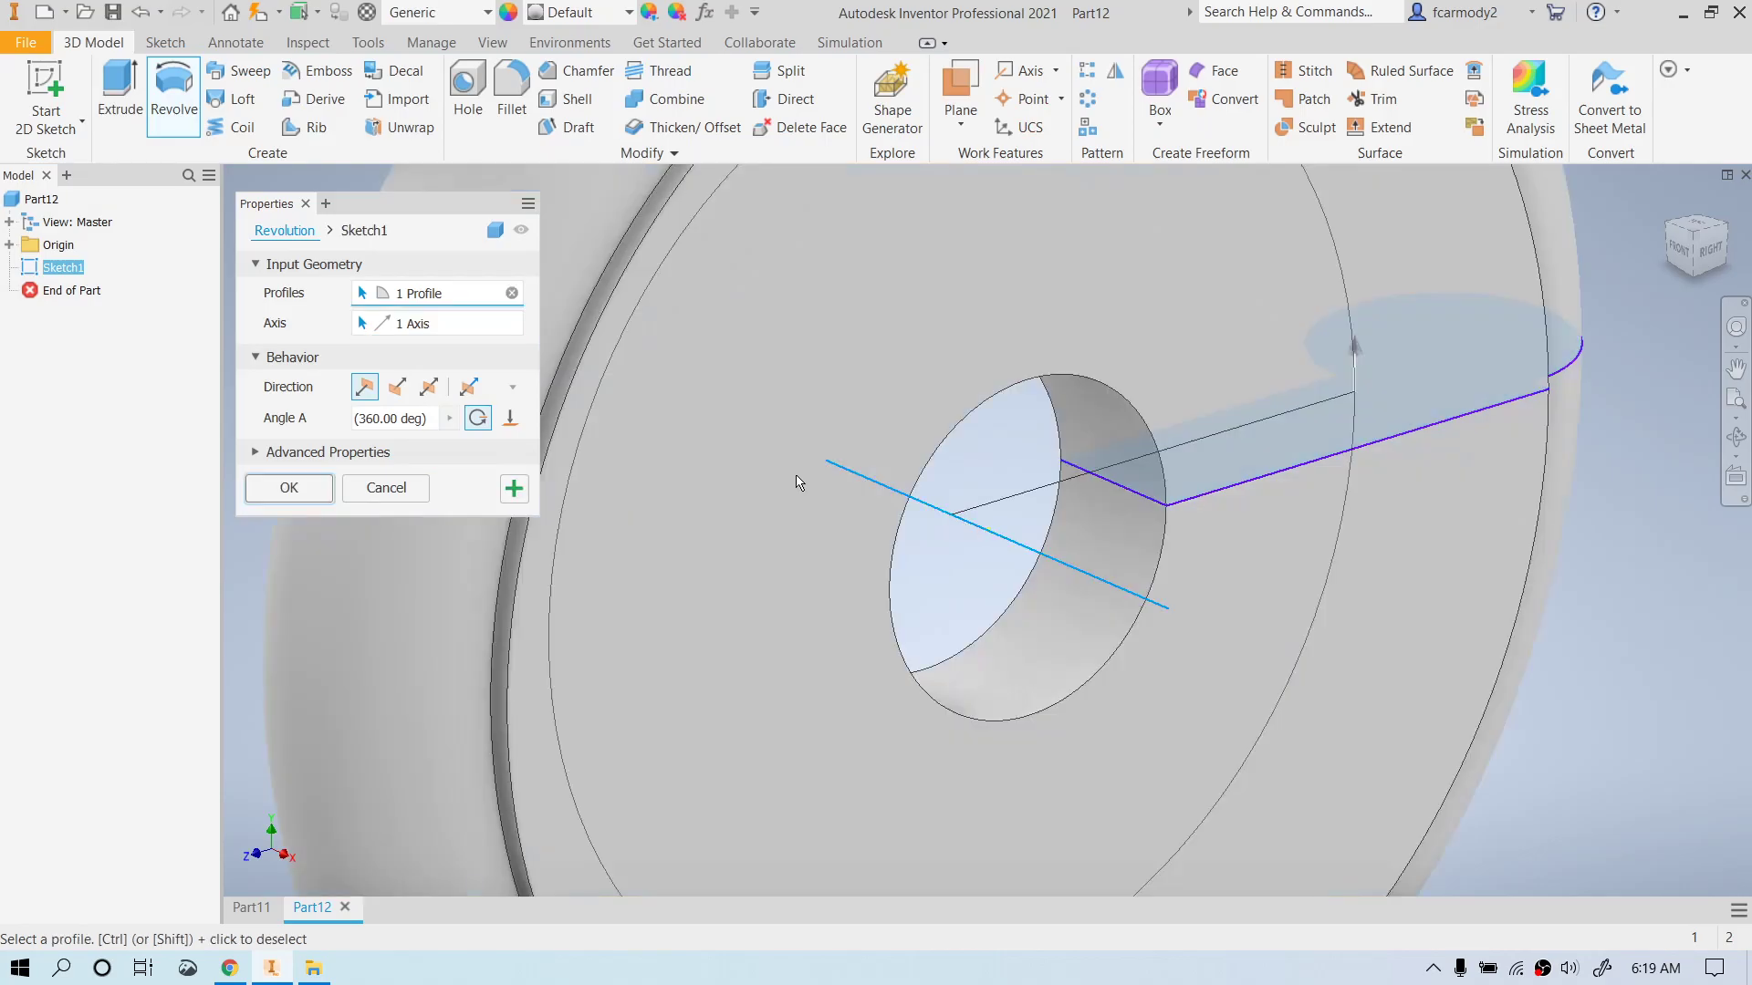
pyautogui.click(629, 13)
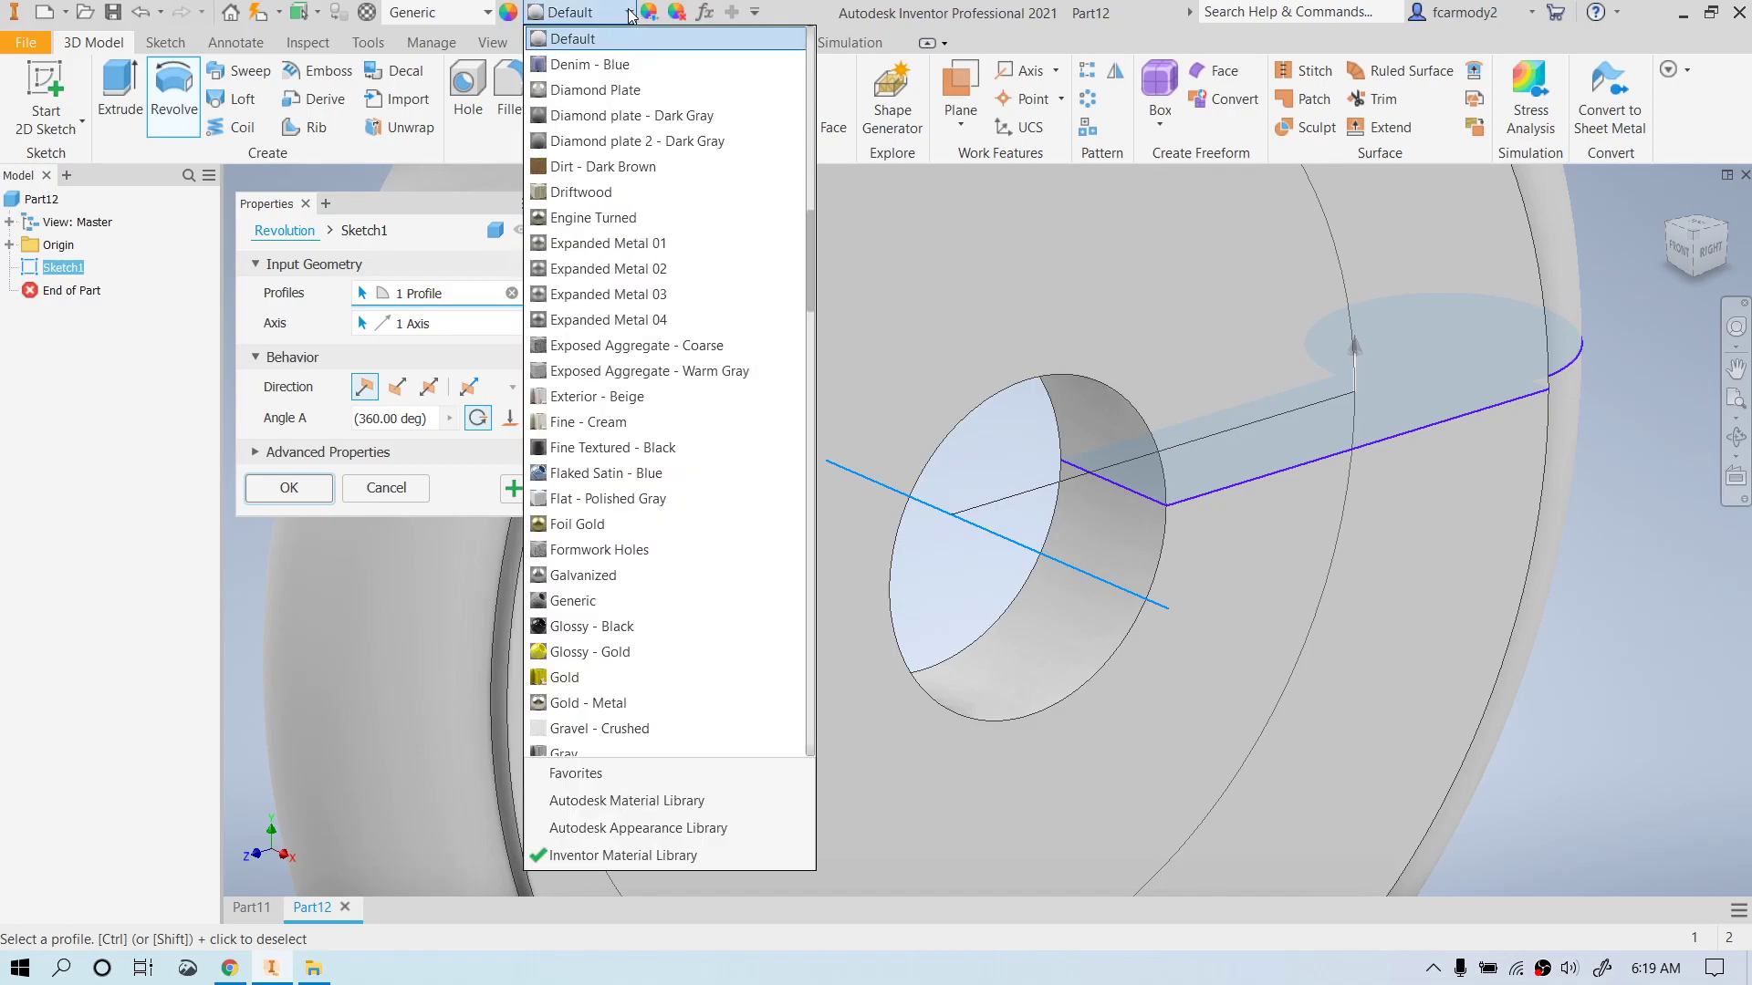
pyautogui.scroll(4, 675, 164)
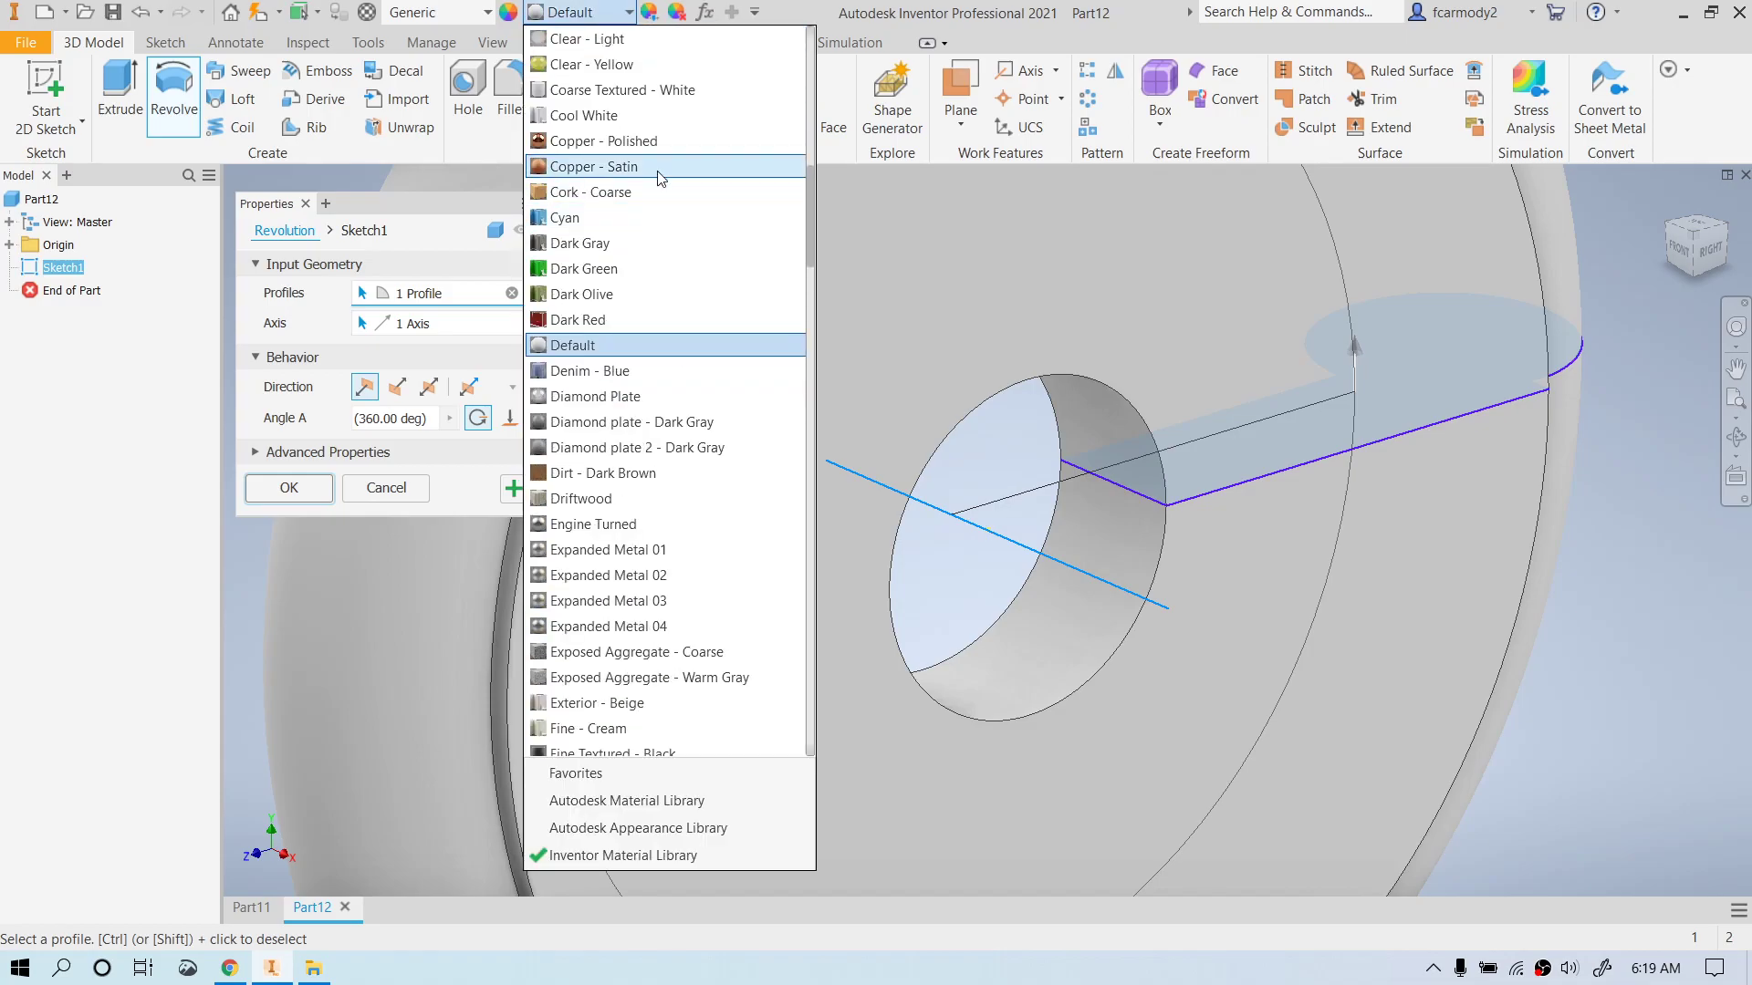
pyautogui.click(659, 167)
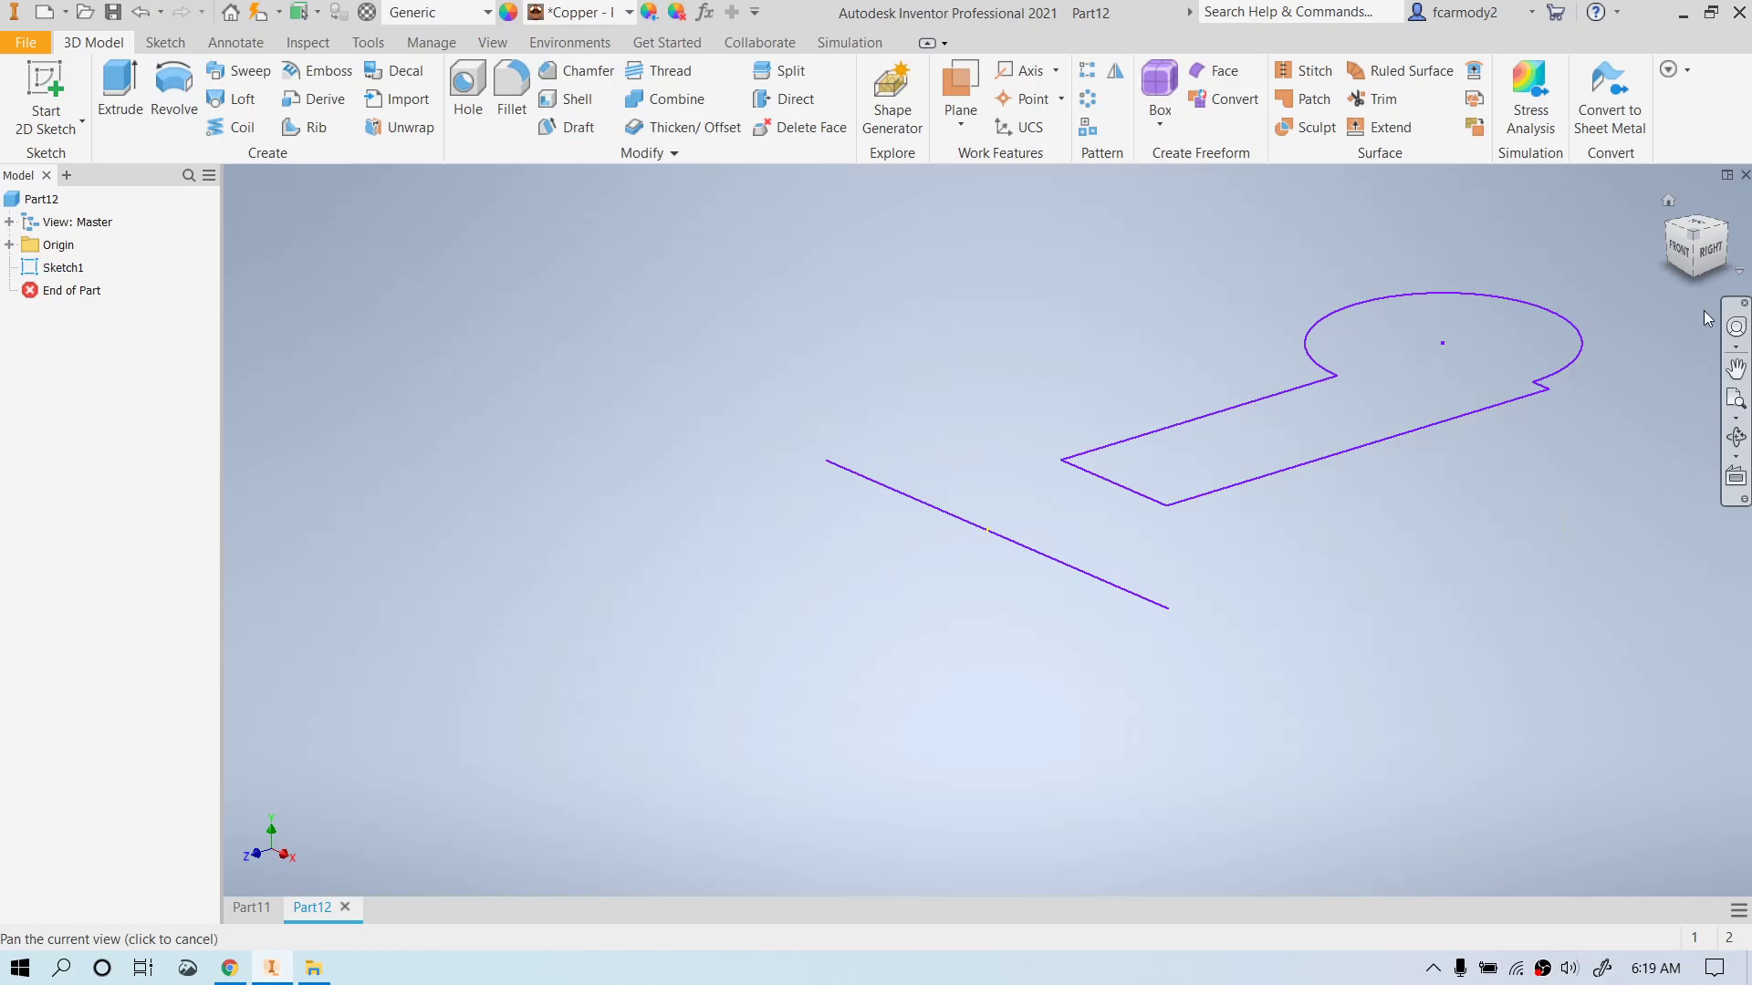
# - Preview a 360-degree revolve of the closed profile about the separate line and inspect the wheel from its other side
pyautogui.click(173, 92)
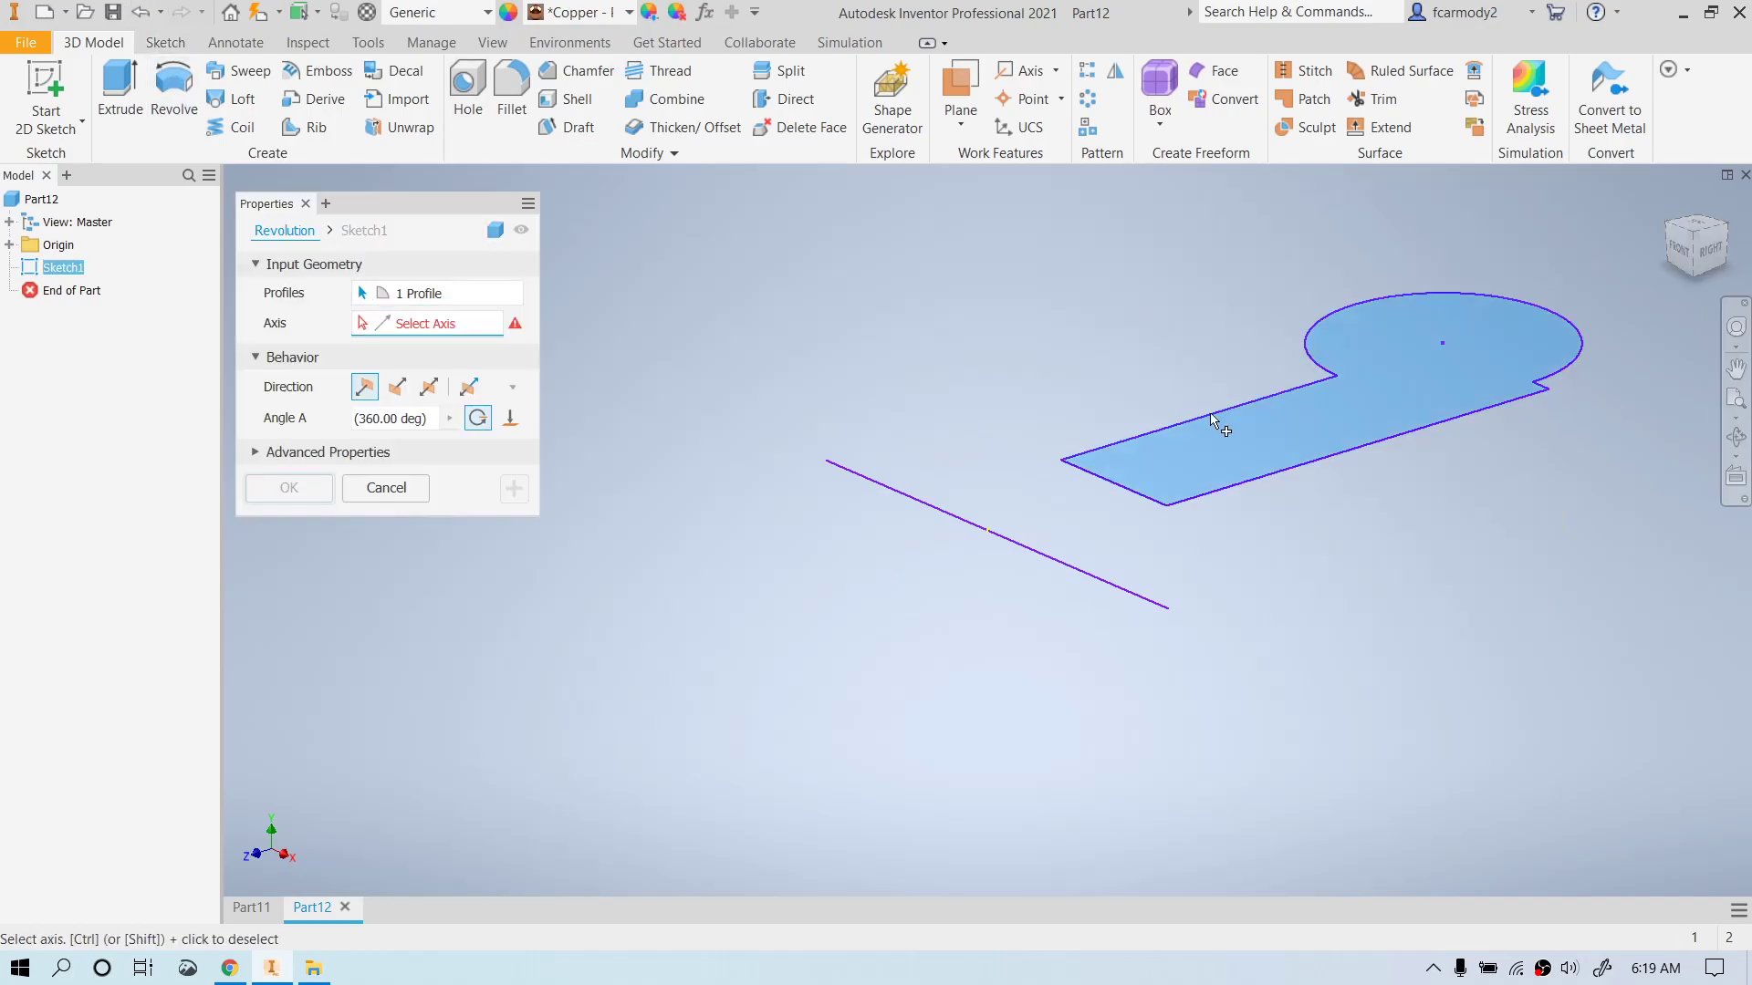
pyautogui.click(1026, 542)
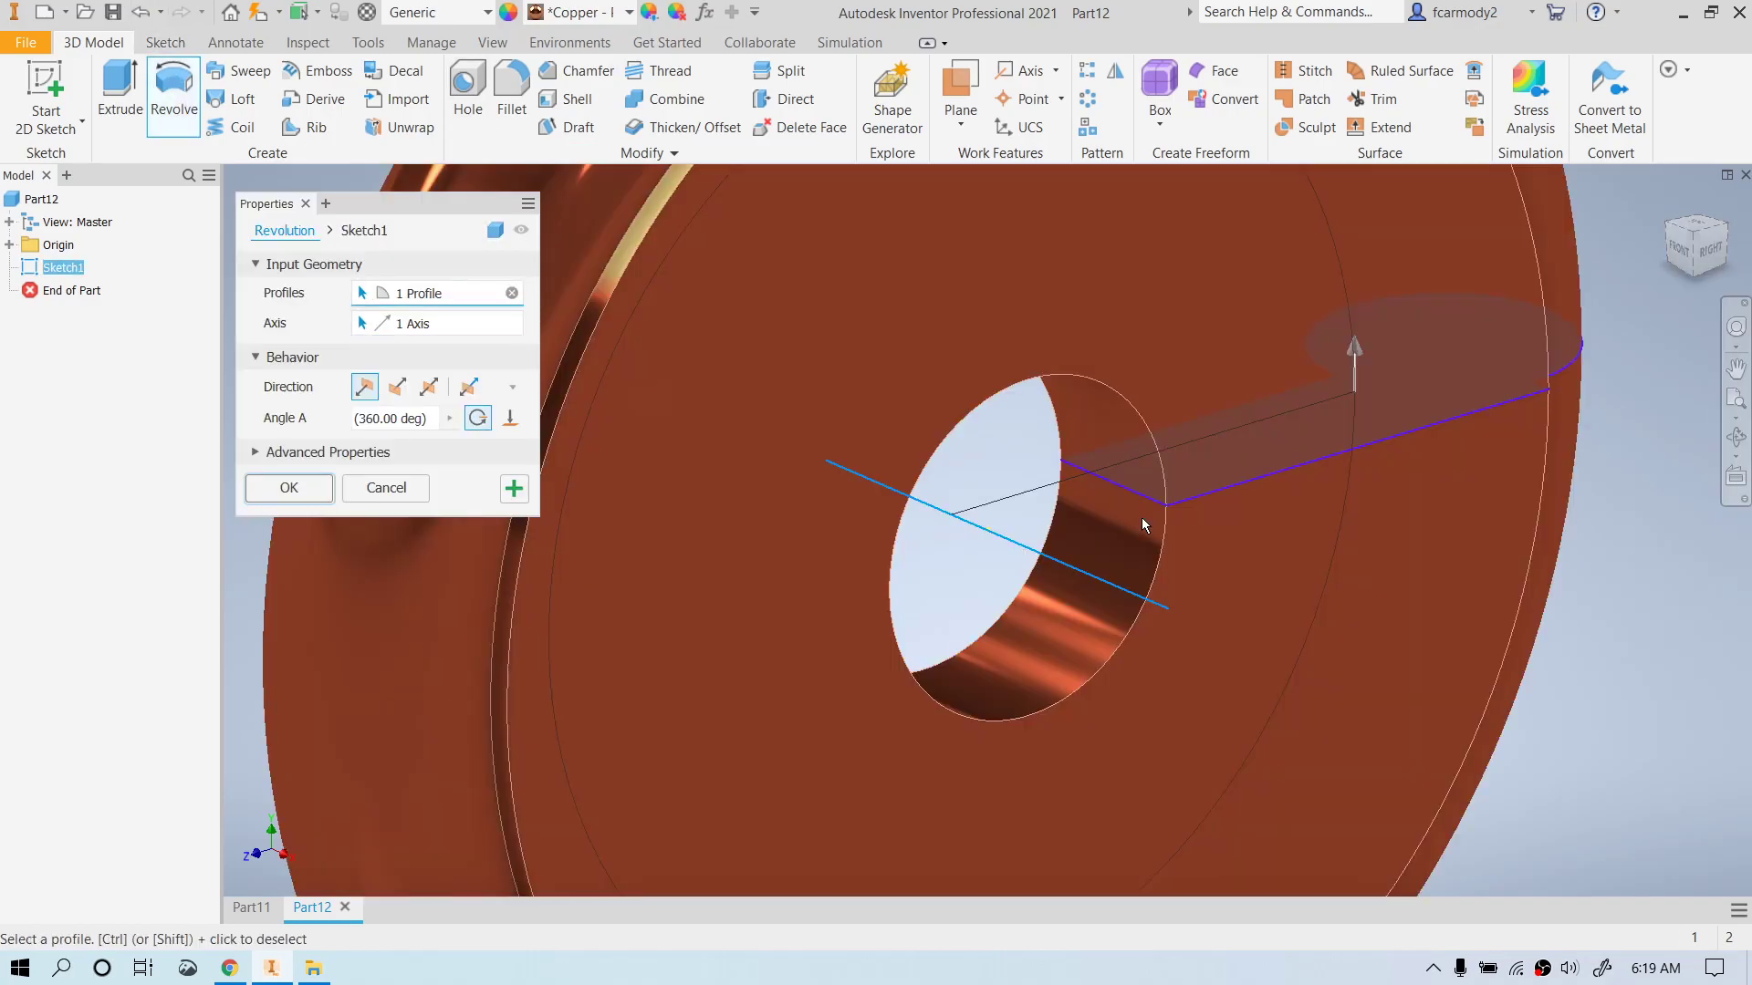
pyautogui.scroll(7, 1669, 406)
pyautogui.scroll(-3, 1677, 409)
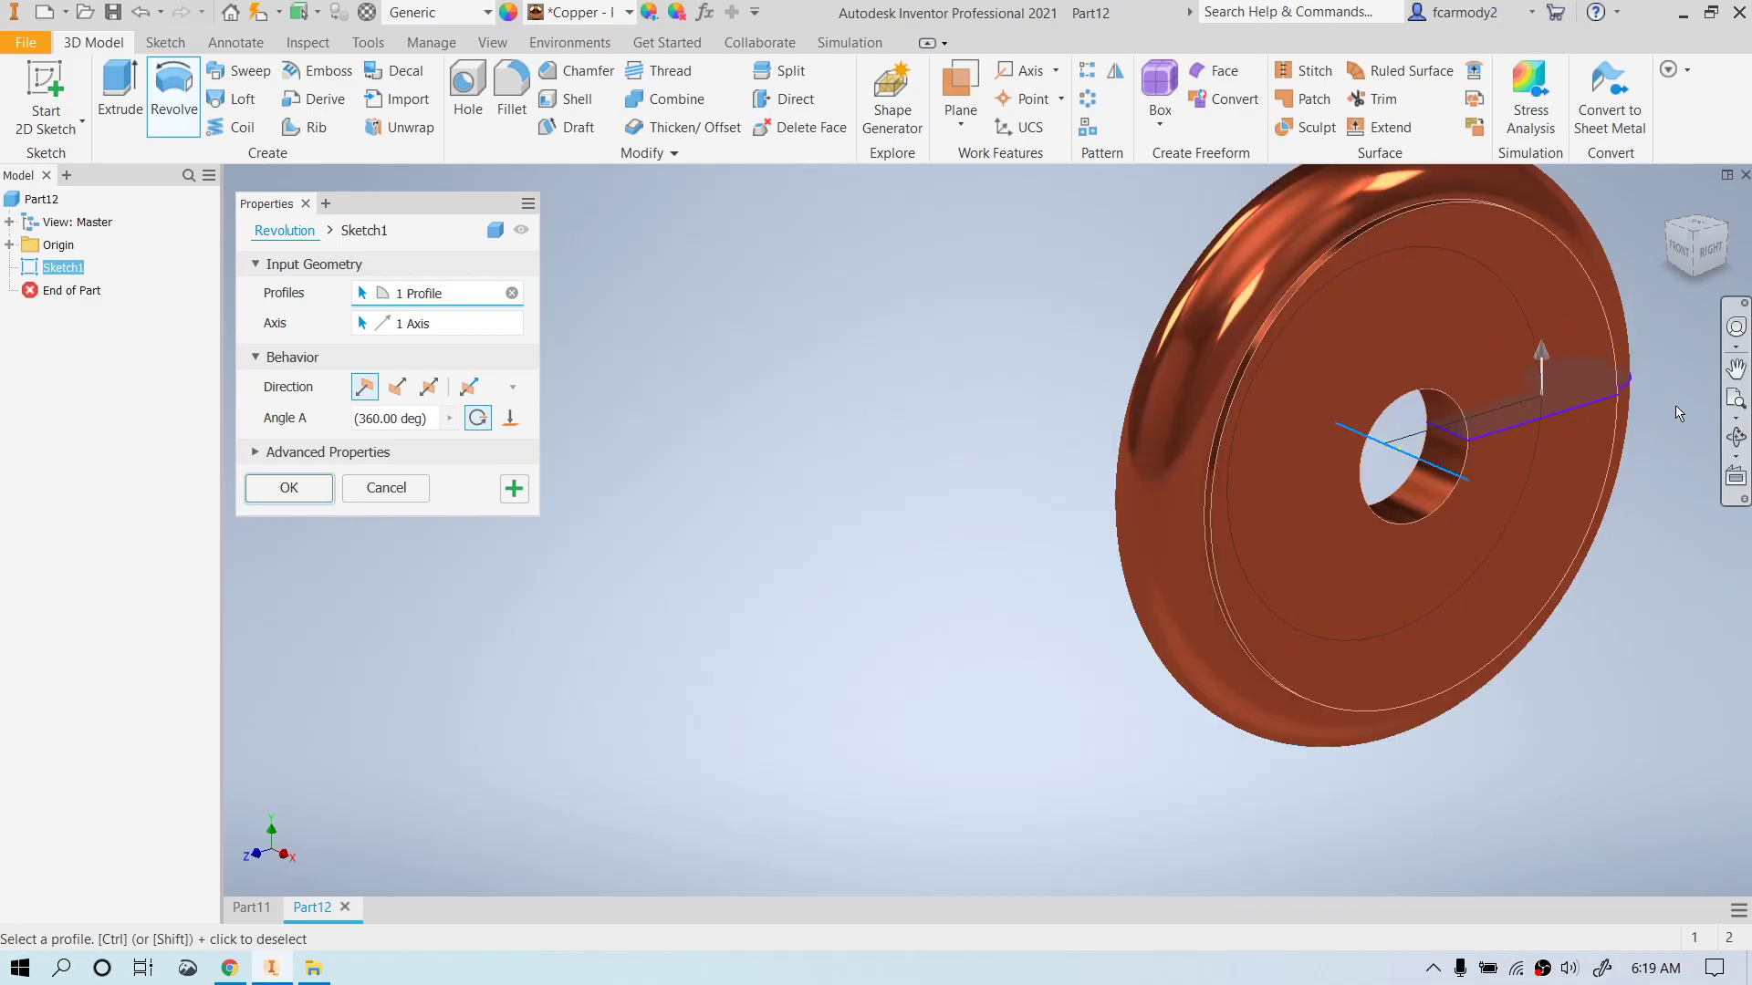
pyautogui.moveTo(1695, 267); pyautogui.dragTo(1587, 128)
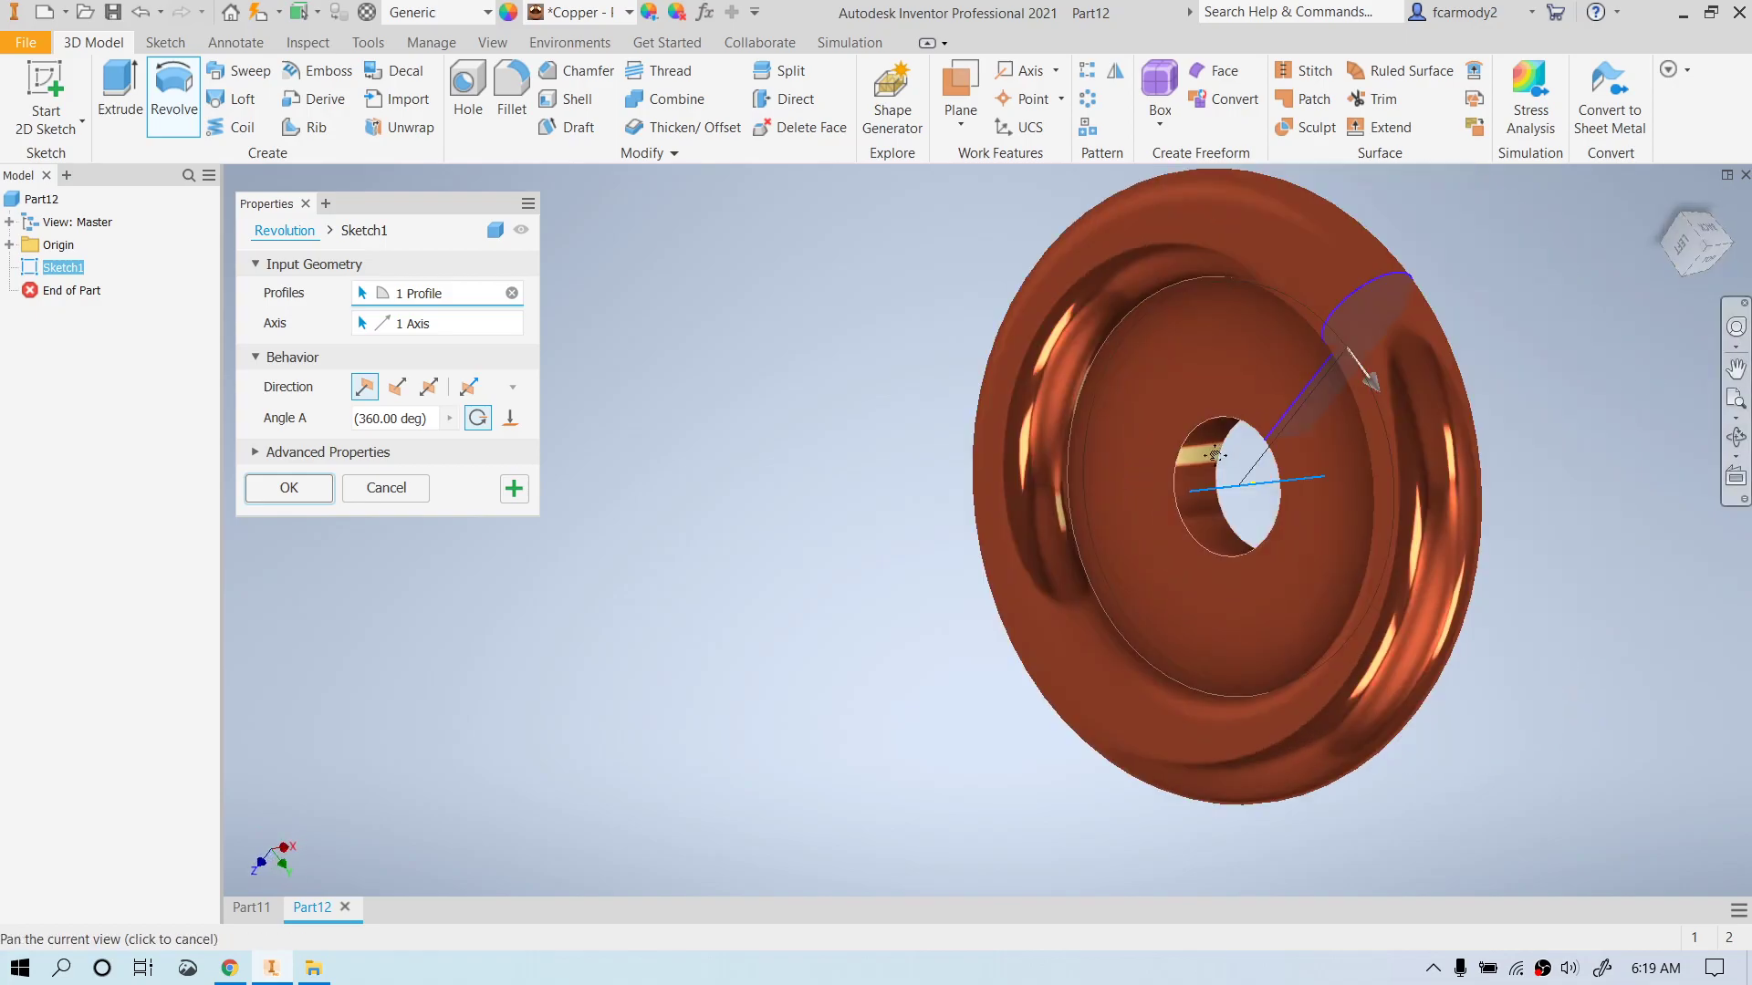
pyautogui.moveTo(1651, 391); pyautogui.dragTo(1219, 462, button='middle')
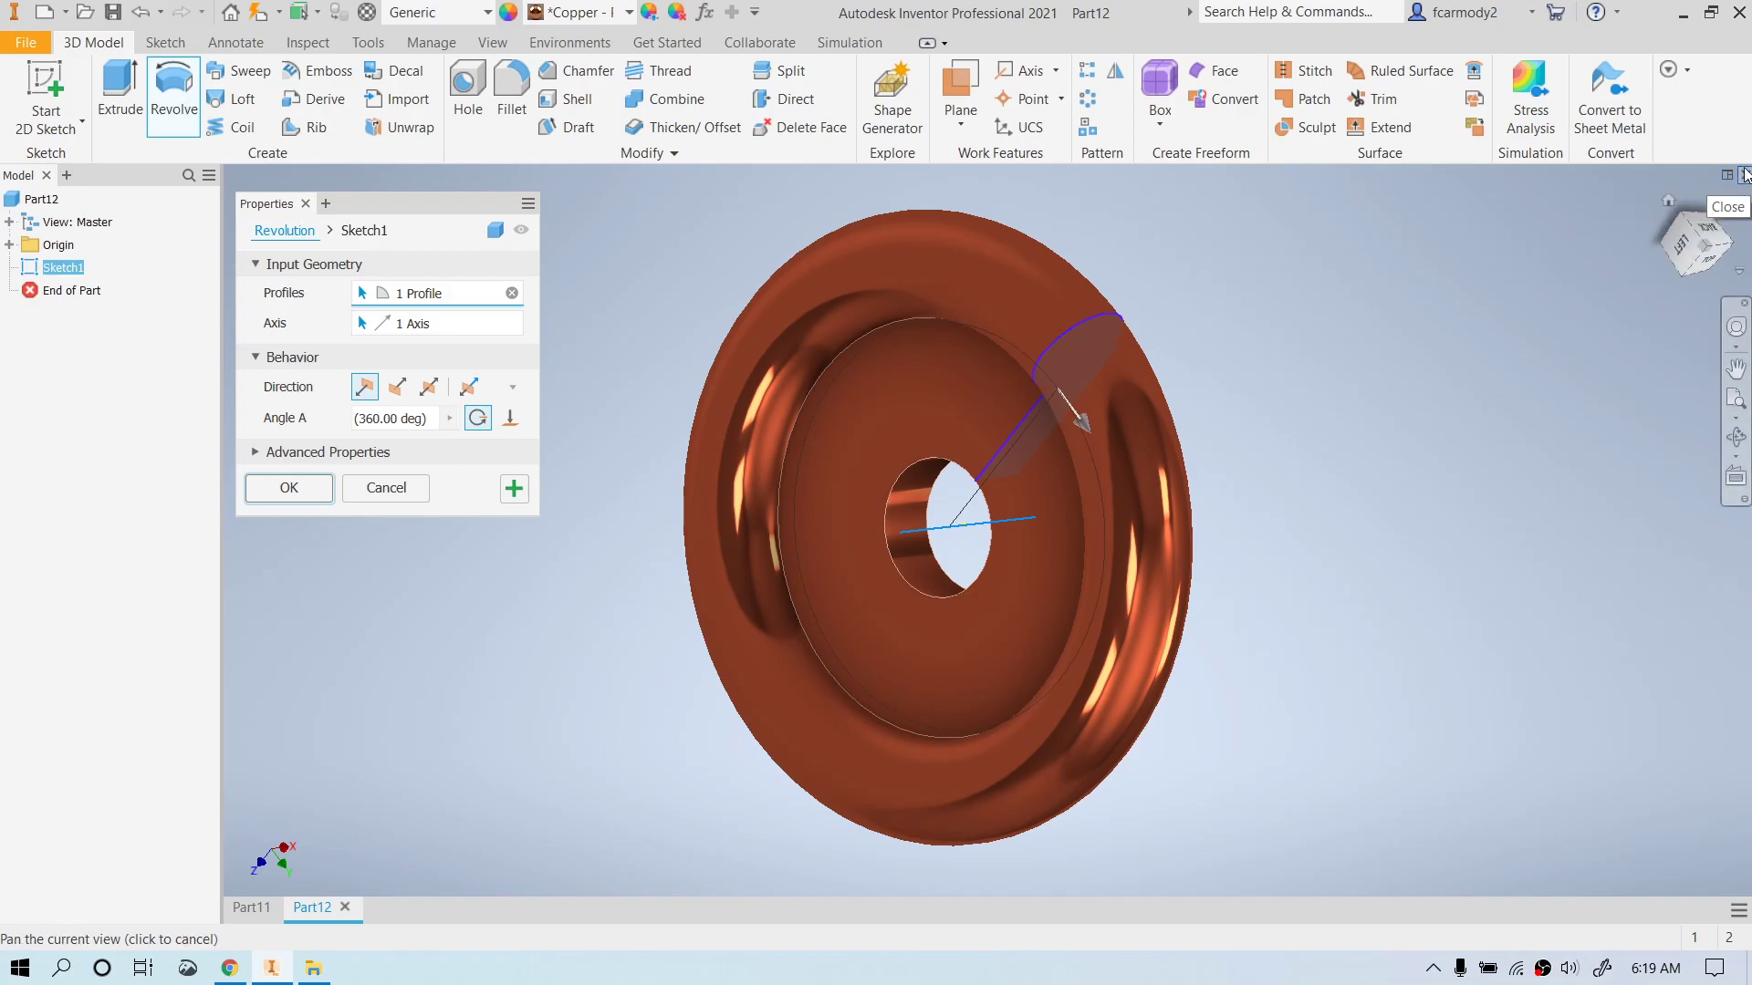
# - Create a new part and start a 2D sketch on the horizontal origin plane
pyautogui.click(66, 20)
pyautogui.click(85, 146)
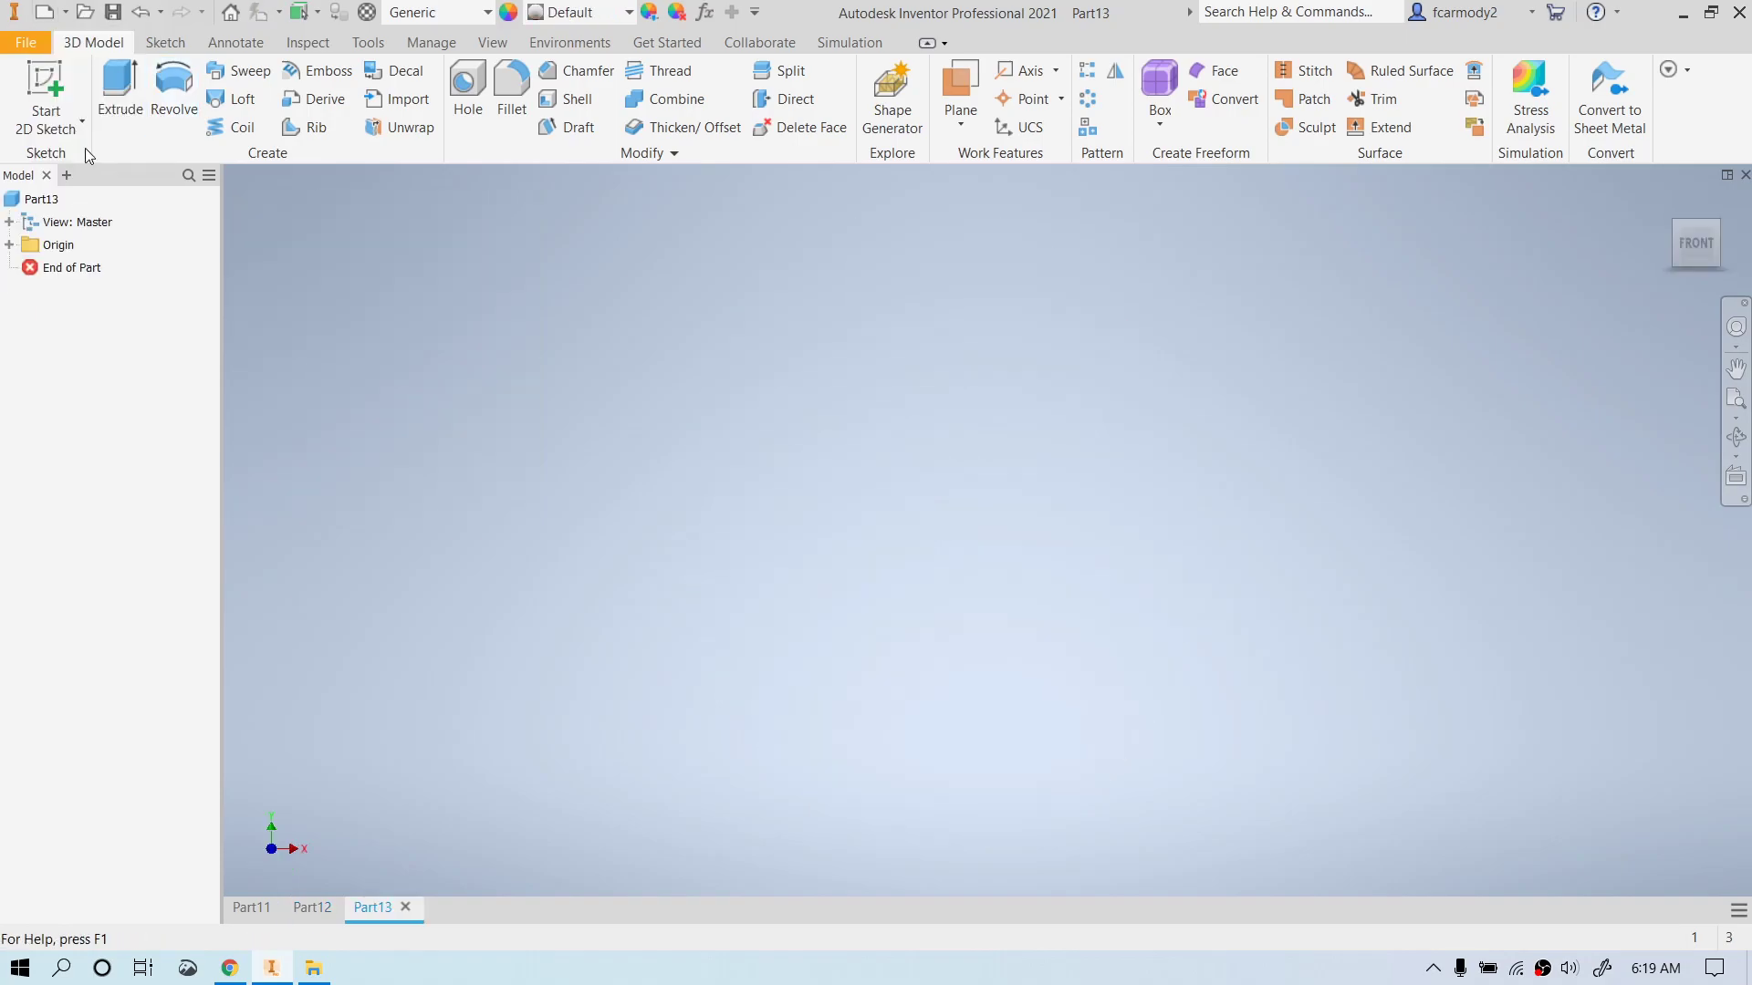
pyautogui.click(47, 84)
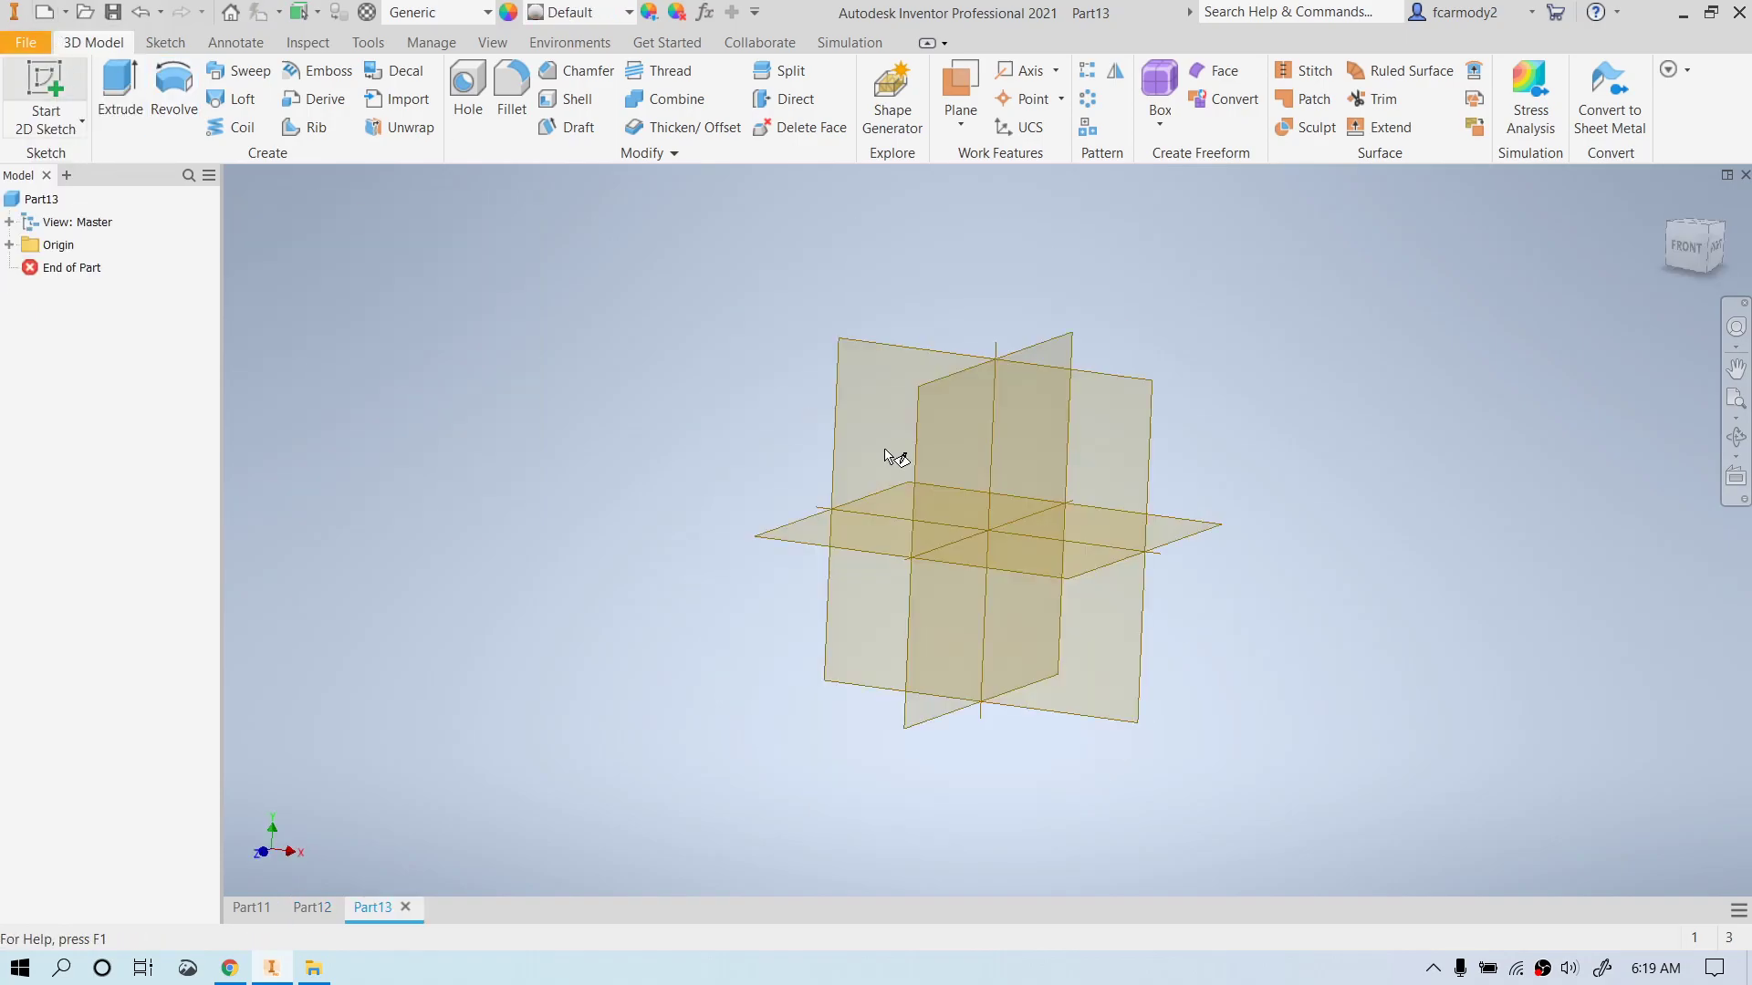
pyautogui.click(976, 594)
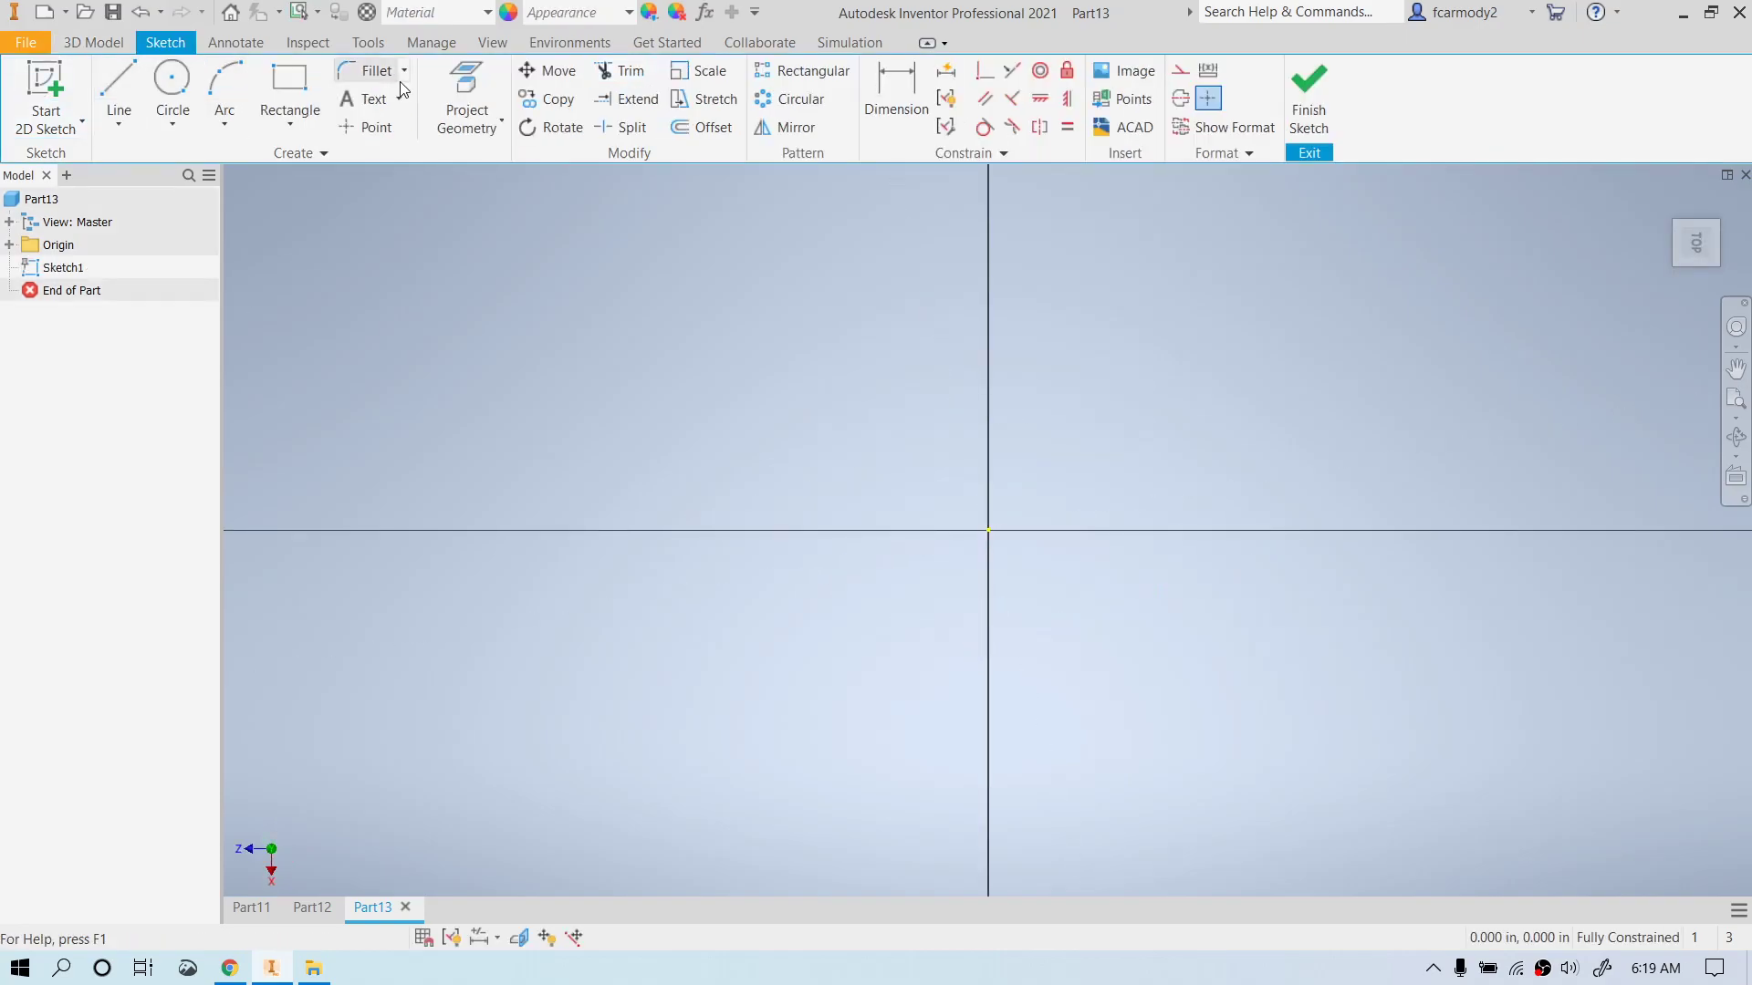
# - Sketch a two-point rectangle from the origin, about twice as wide as it is high, and finish the sketch
pyautogui.click(289, 82)
pyautogui.click(987, 529)
pyautogui.scroll(5, 1350, 437)
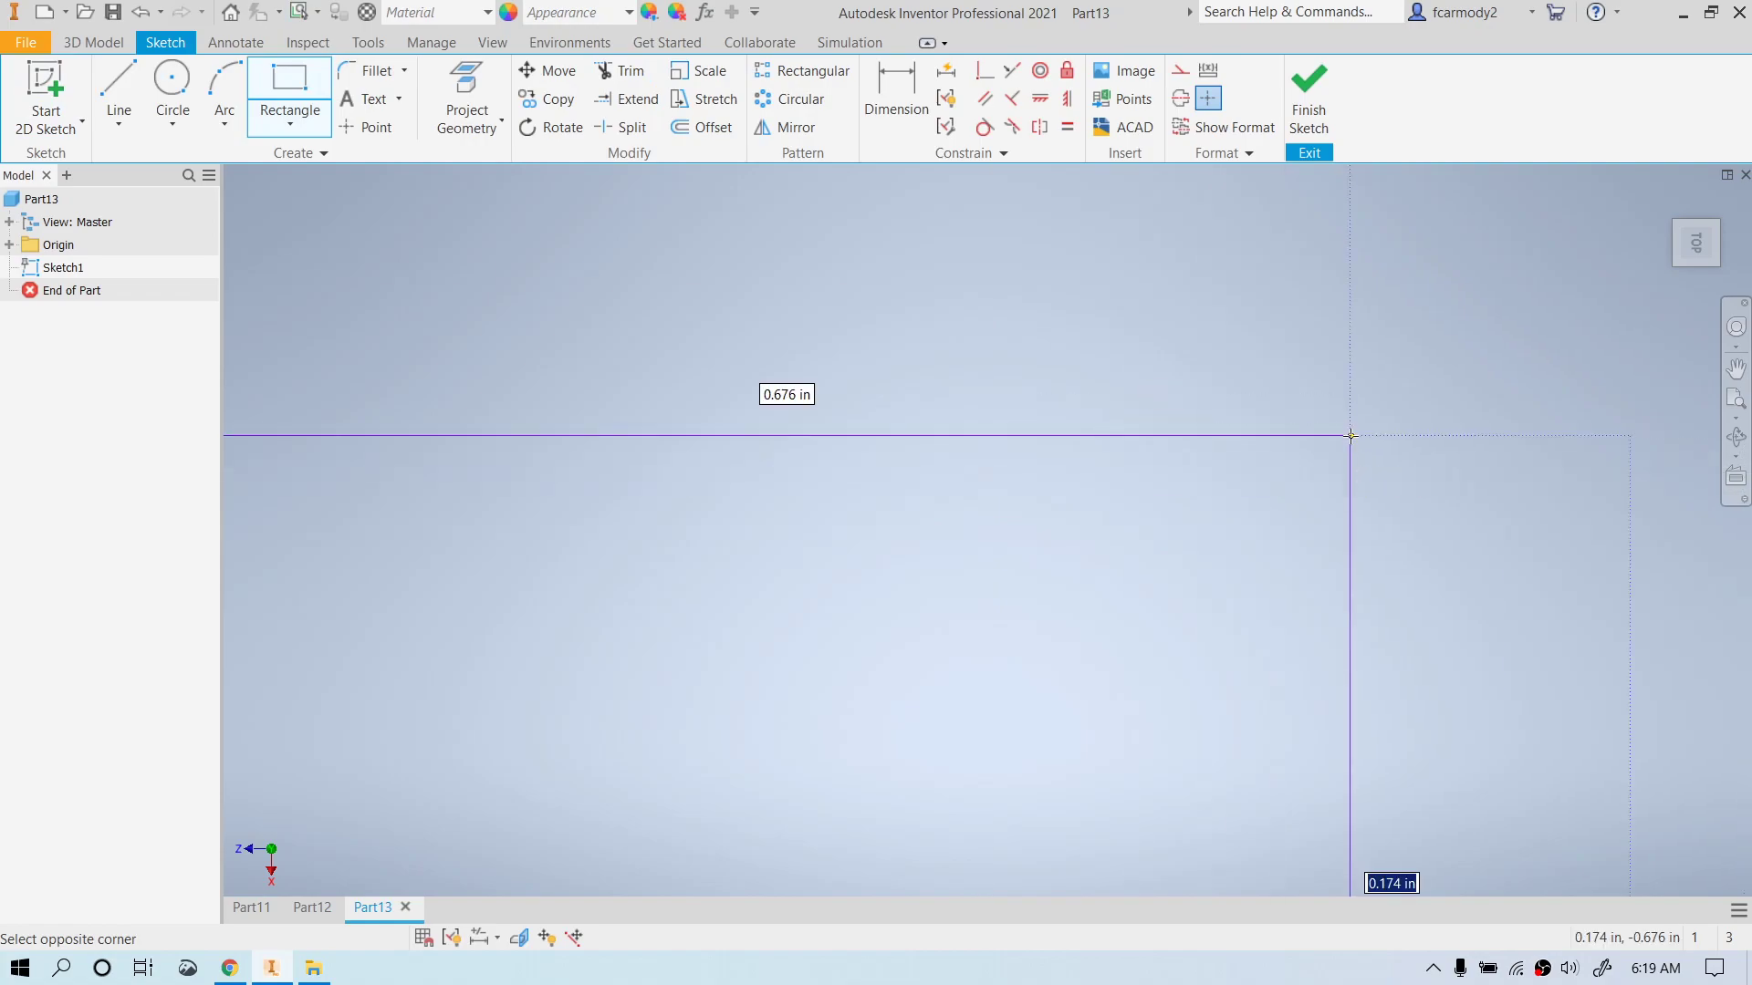
pyautogui.scroll(-3, 1351, 437)
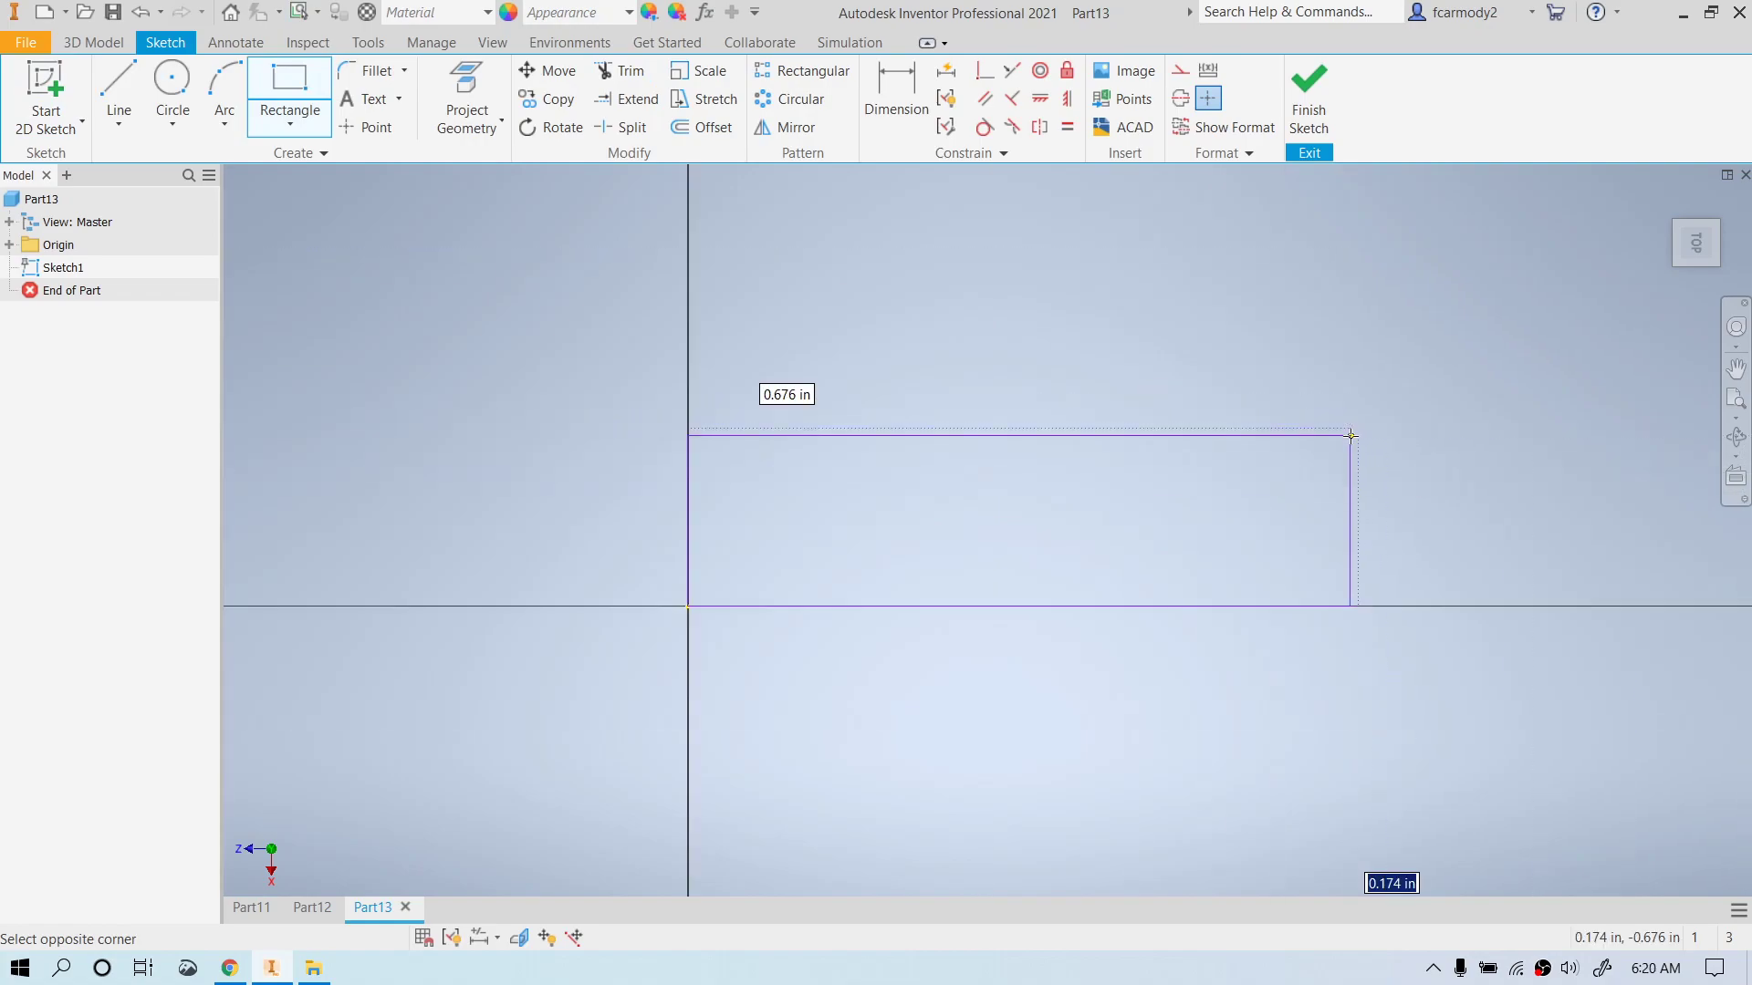
pyautogui.click(1489, 206)
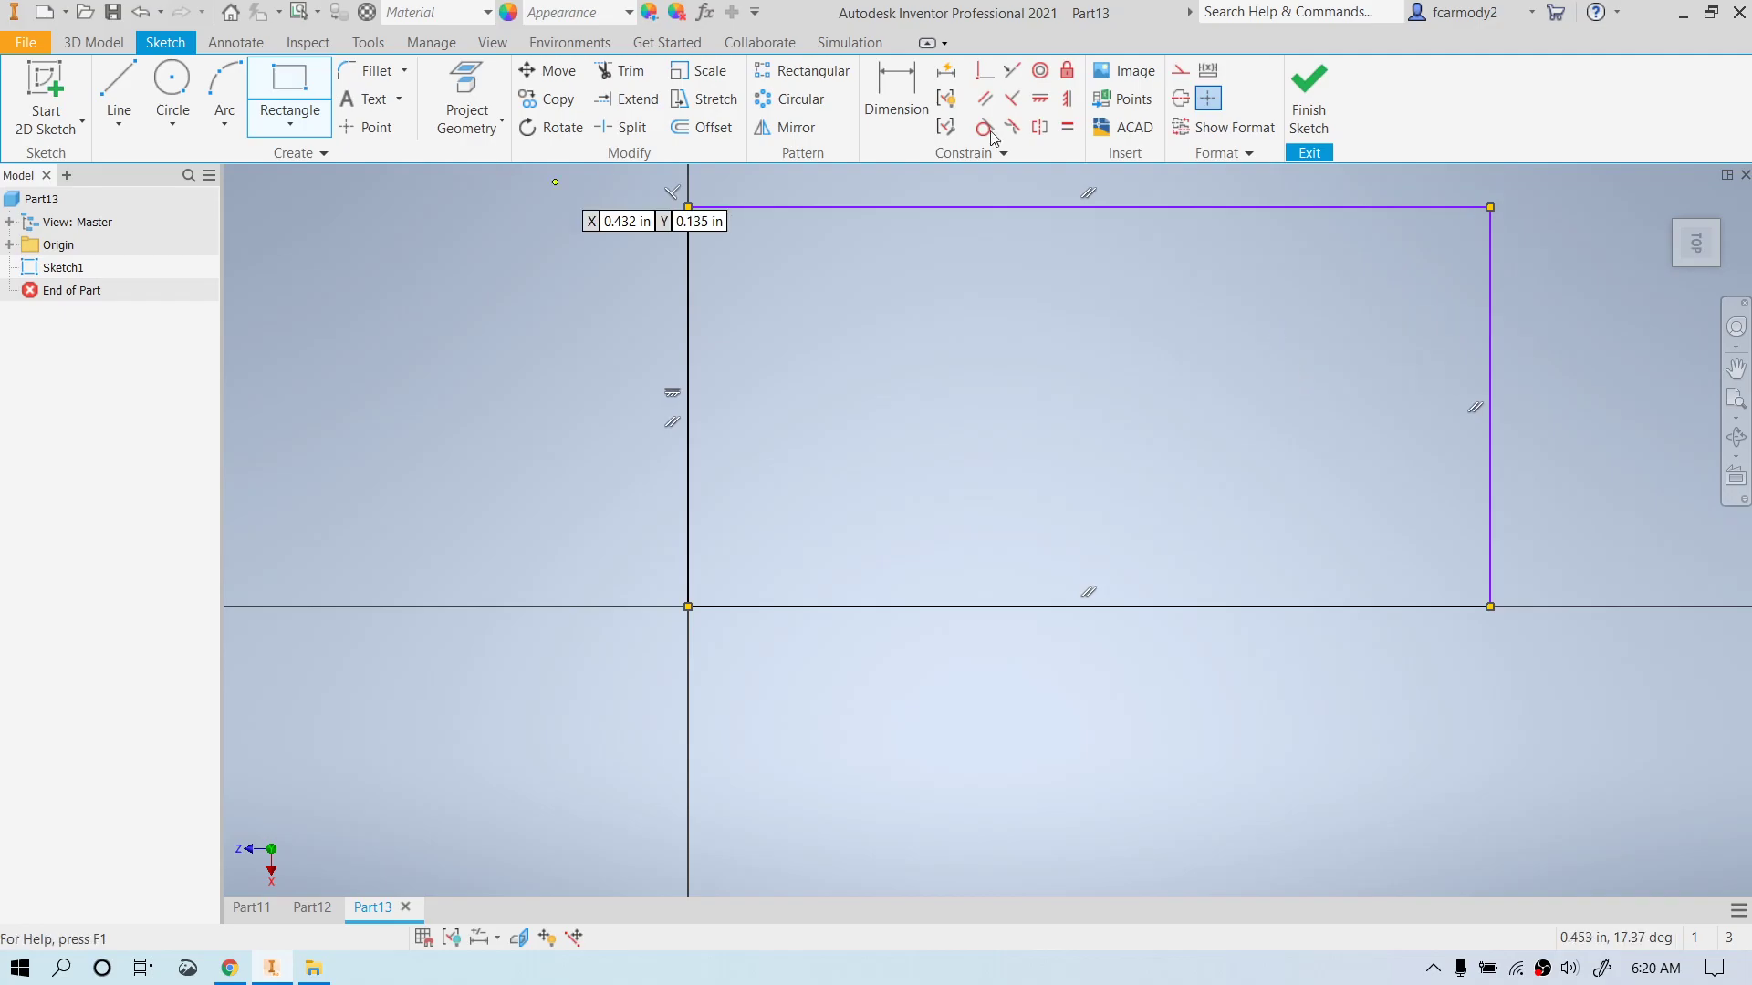
pyautogui.click(1305, 91)
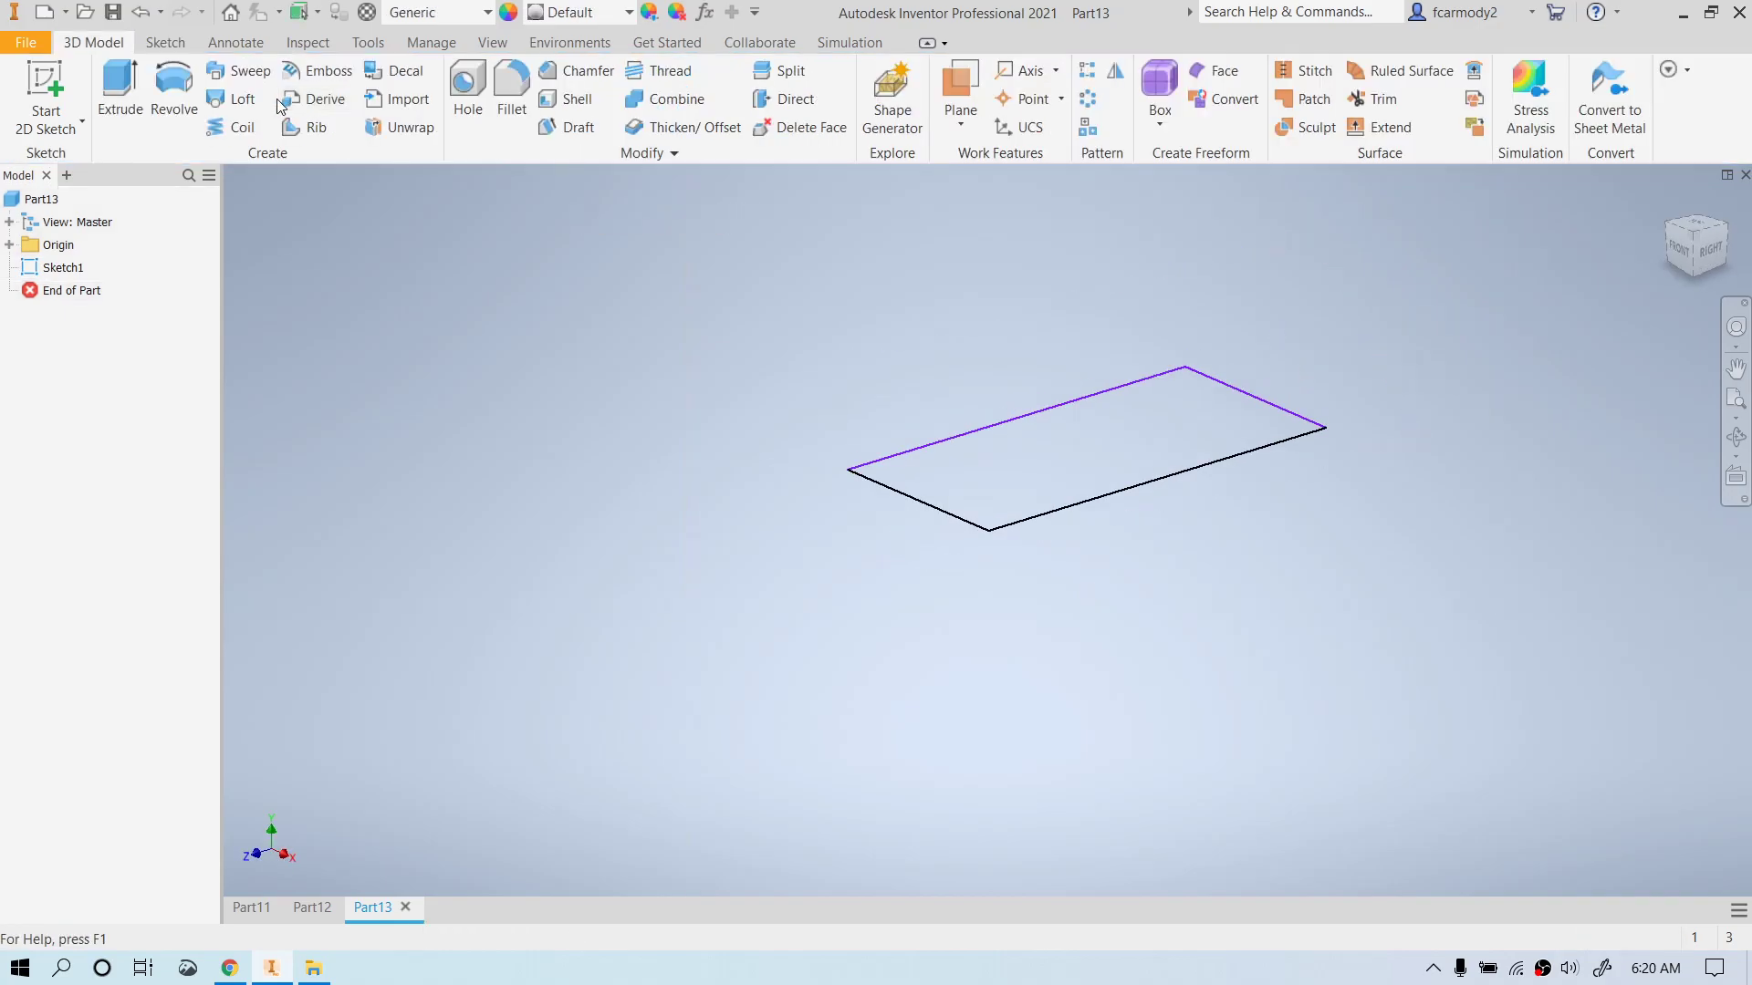
# - Extrude the rectangle 1 in upward into a solid block
pyautogui.click(119, 99)
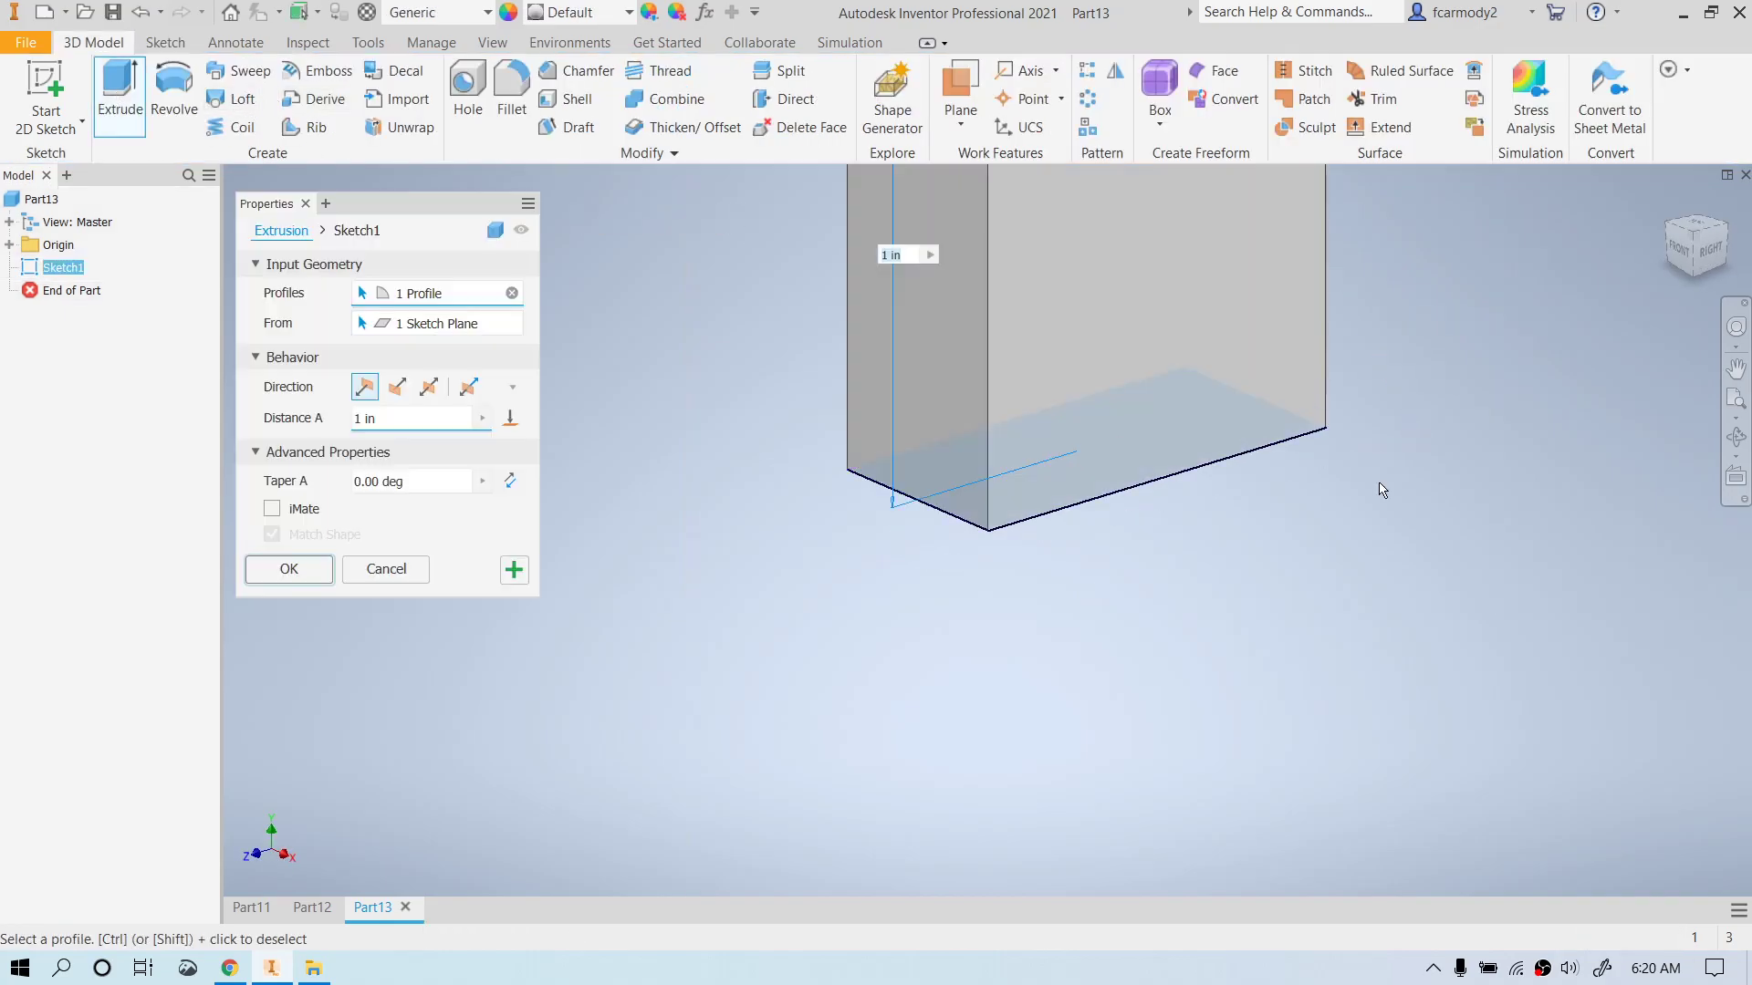
pyautogui.scroll(-3, 1430, 491)
pyautogui.moveTo(1325, 427); pyautogui.dragTo(938, 481, button='middle')
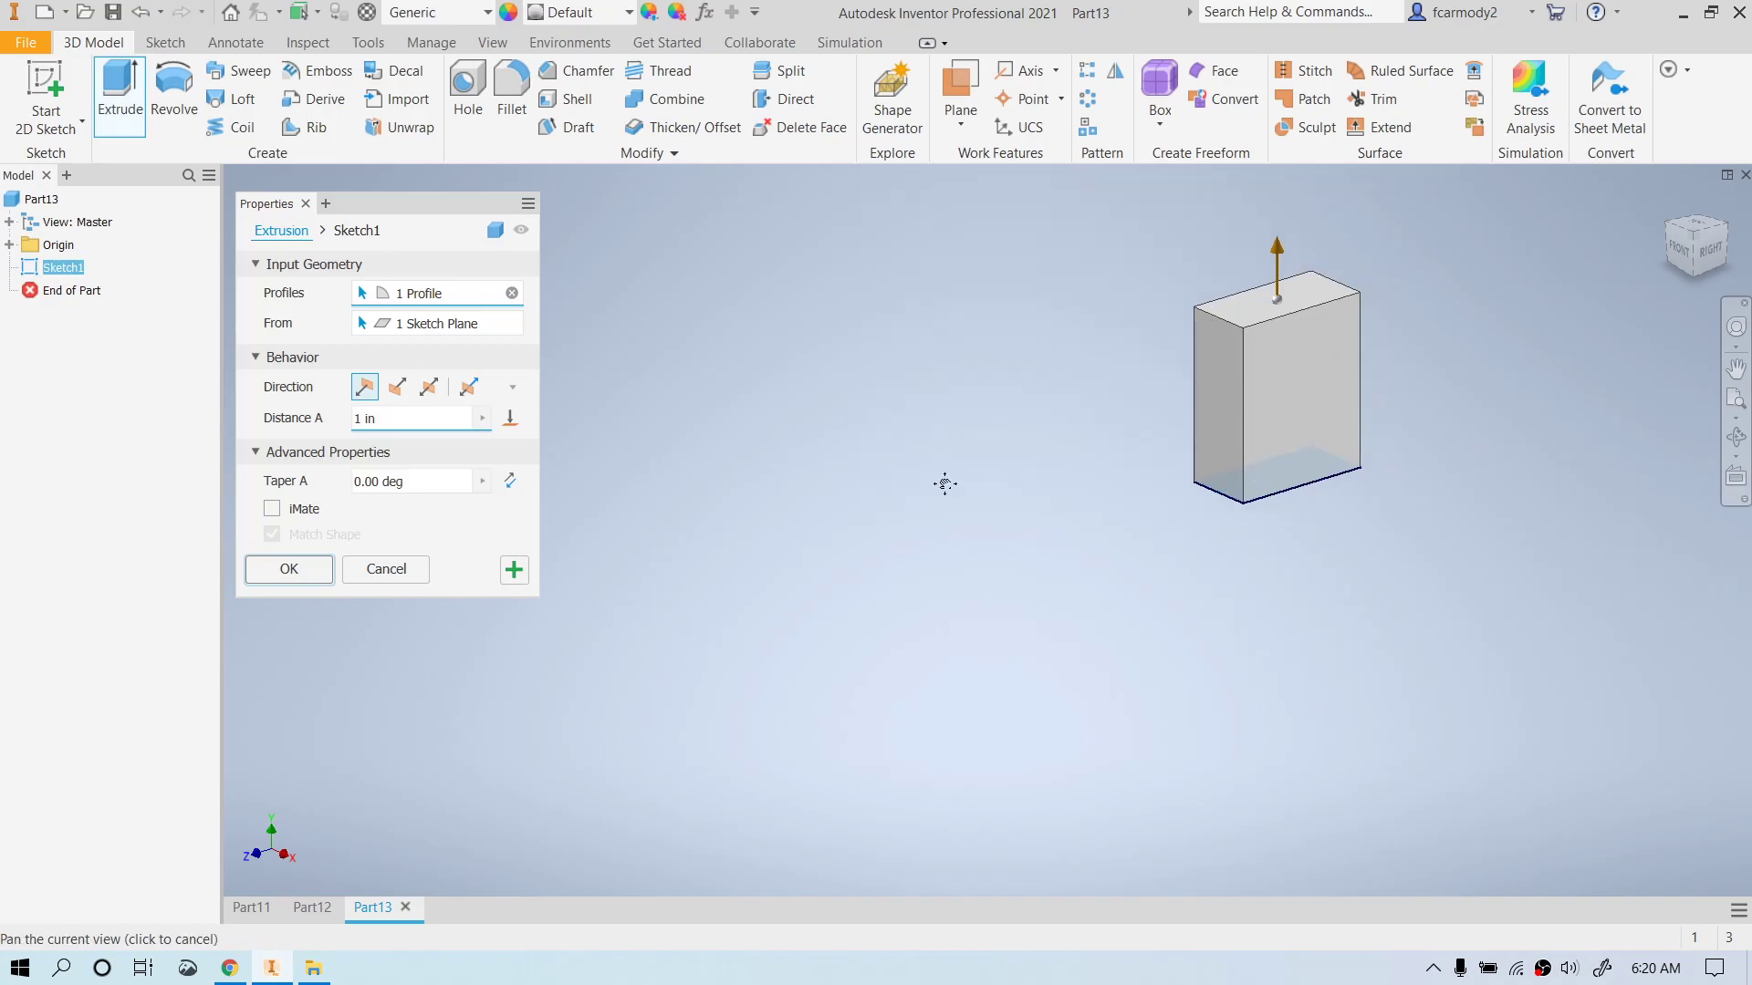
pyautogui.click(289, 570)
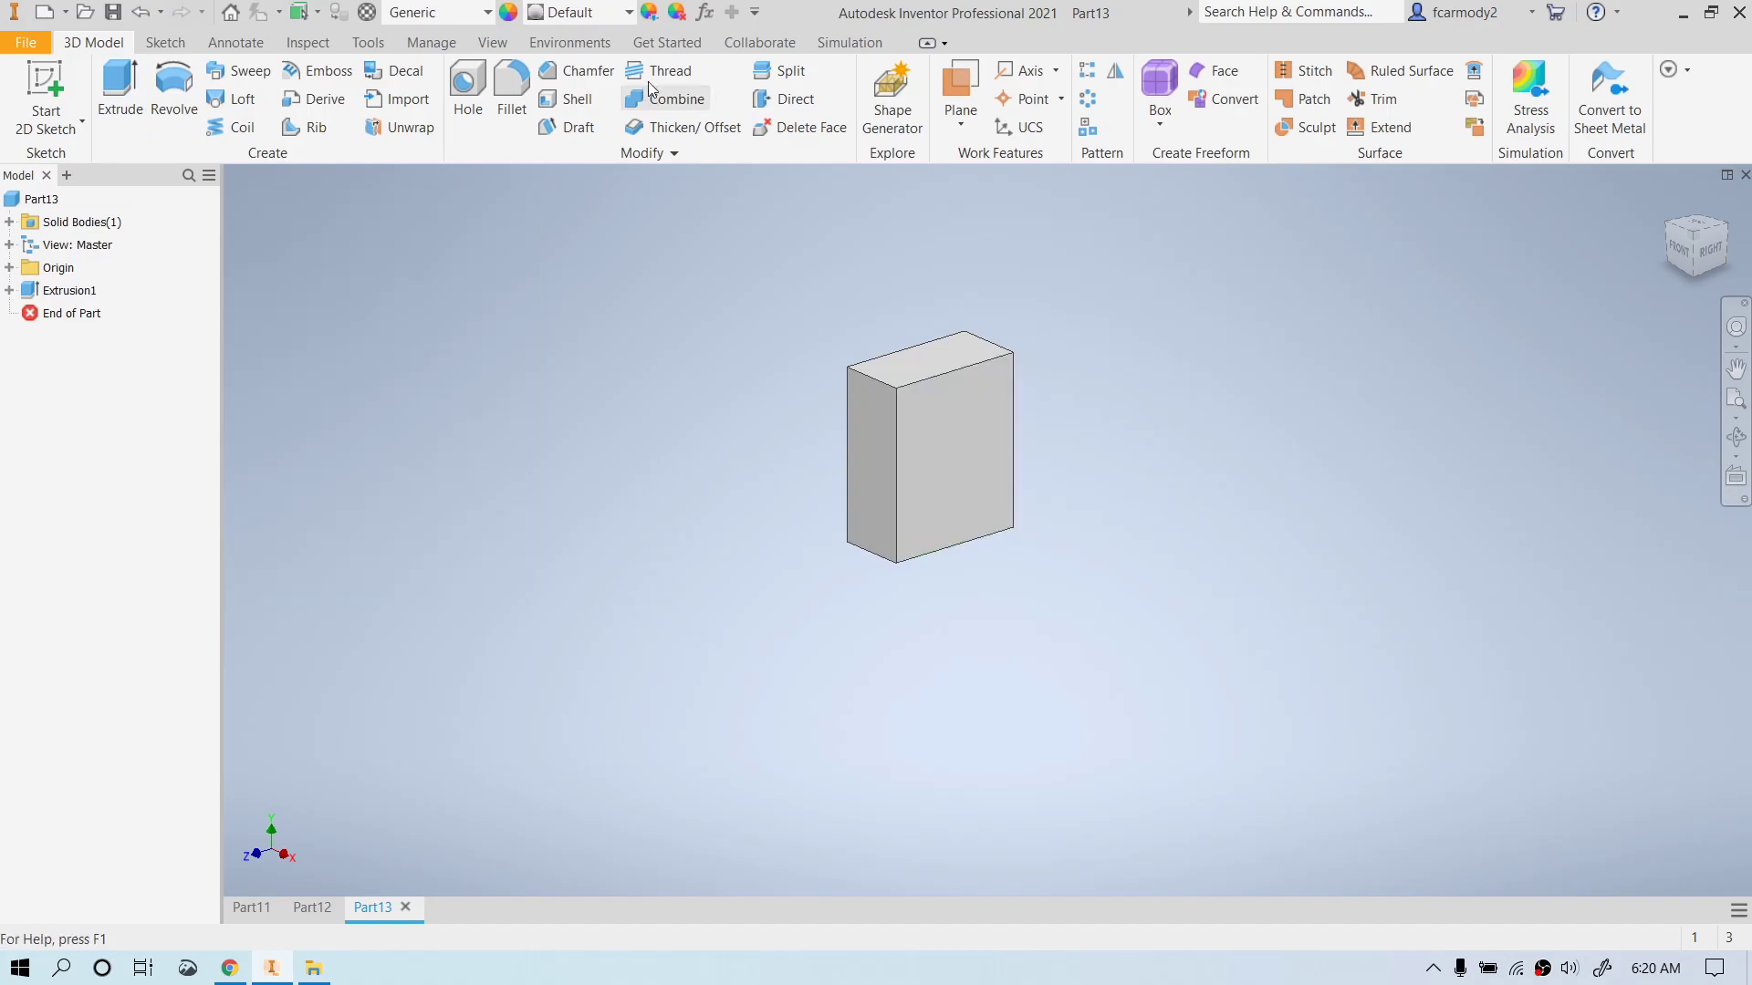
# - Set the block's appearance to the copper finish
pyautogui.click(583, 12)
pyautogui.scroll(3, 688, 203)
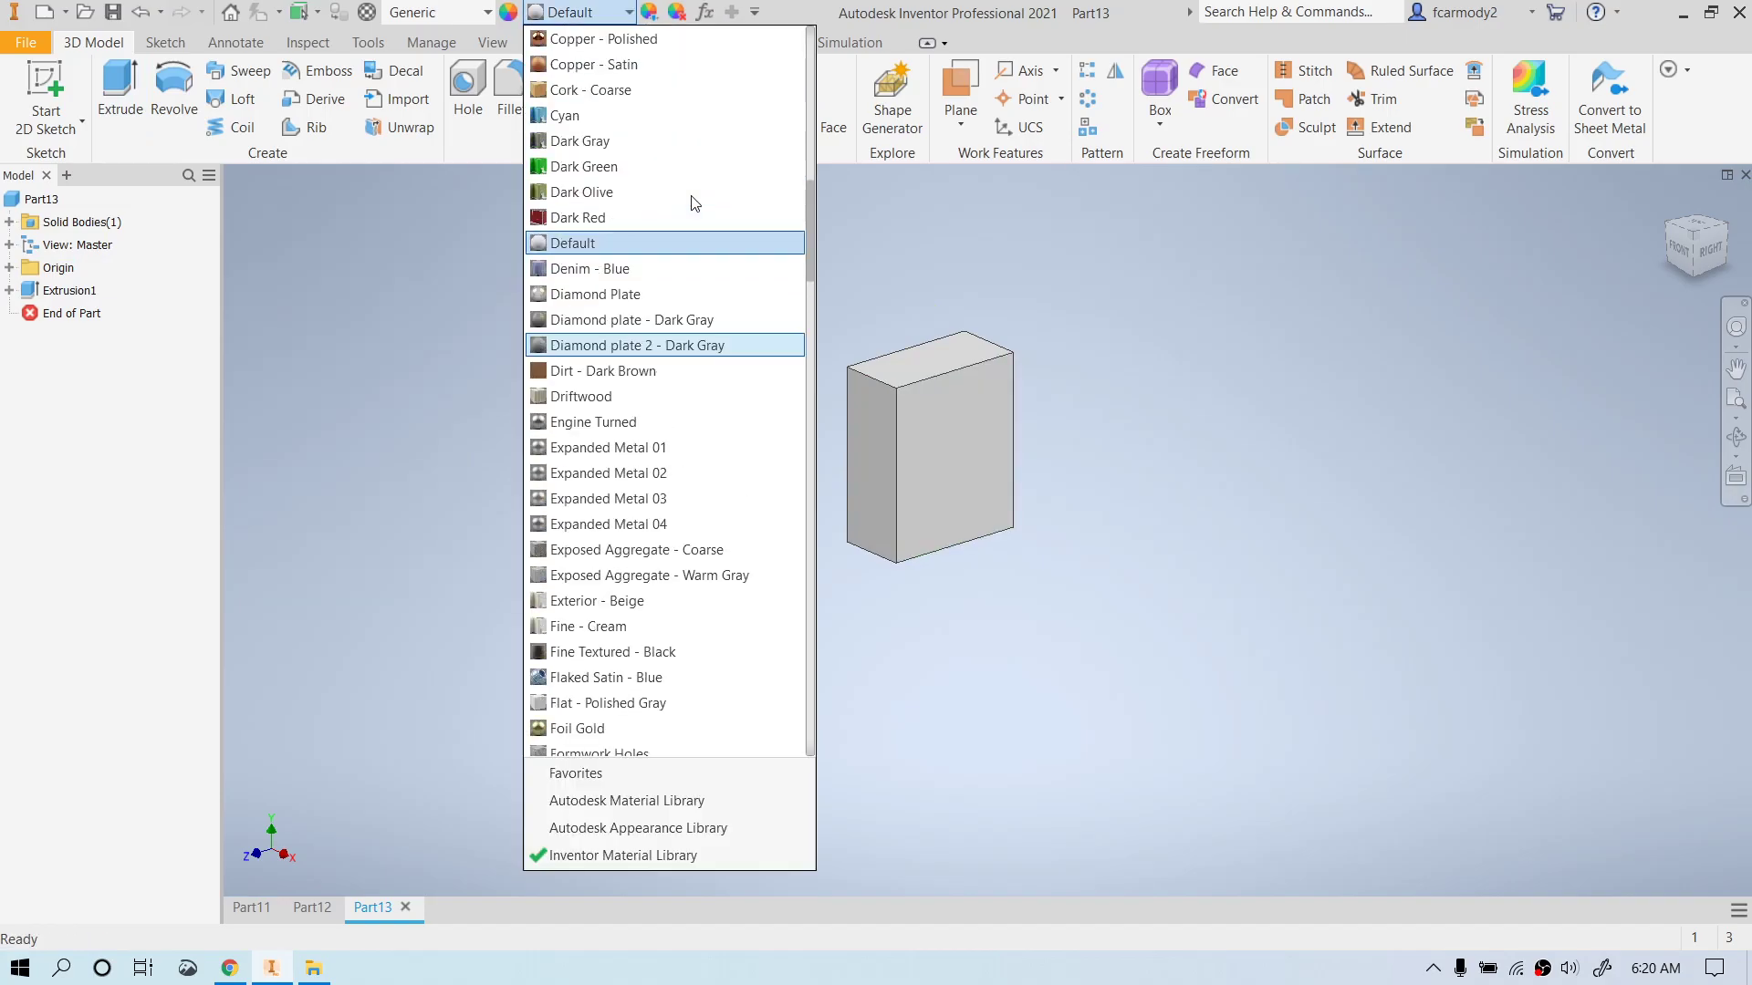
pyautogui.click(674, 42)
pyautogui.scroll(4, 1073, 296)
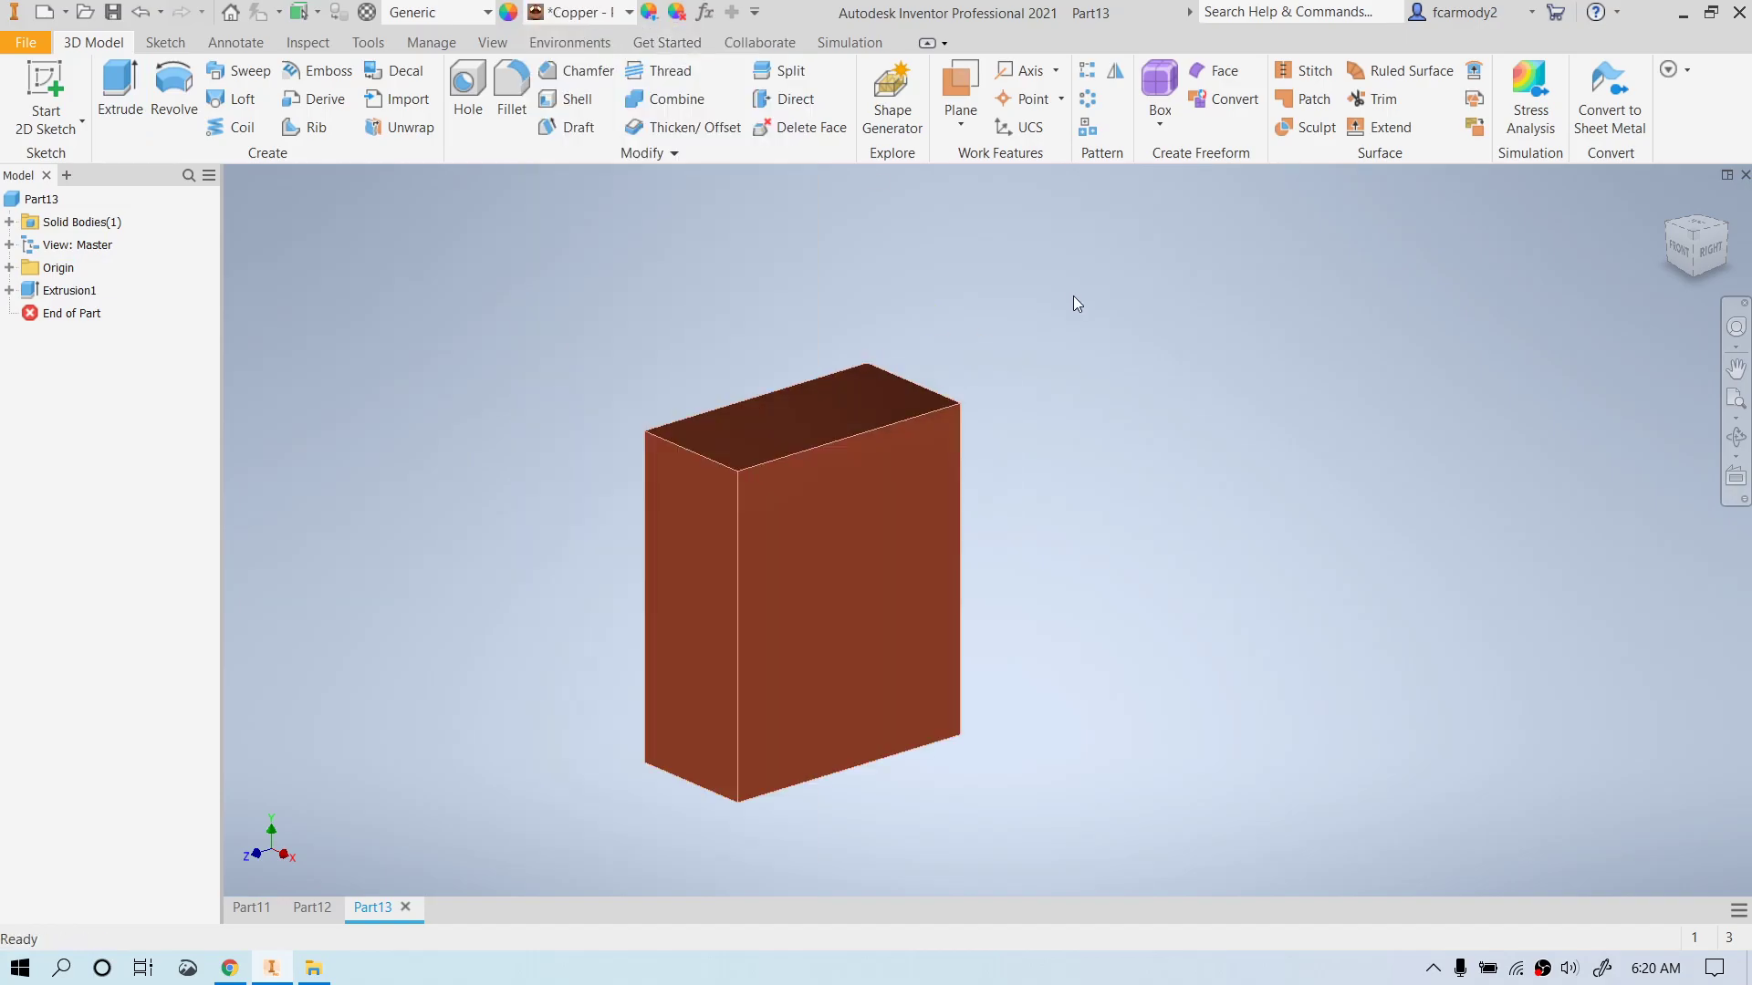
pyautogui.scroll(-2, 1009, 517)
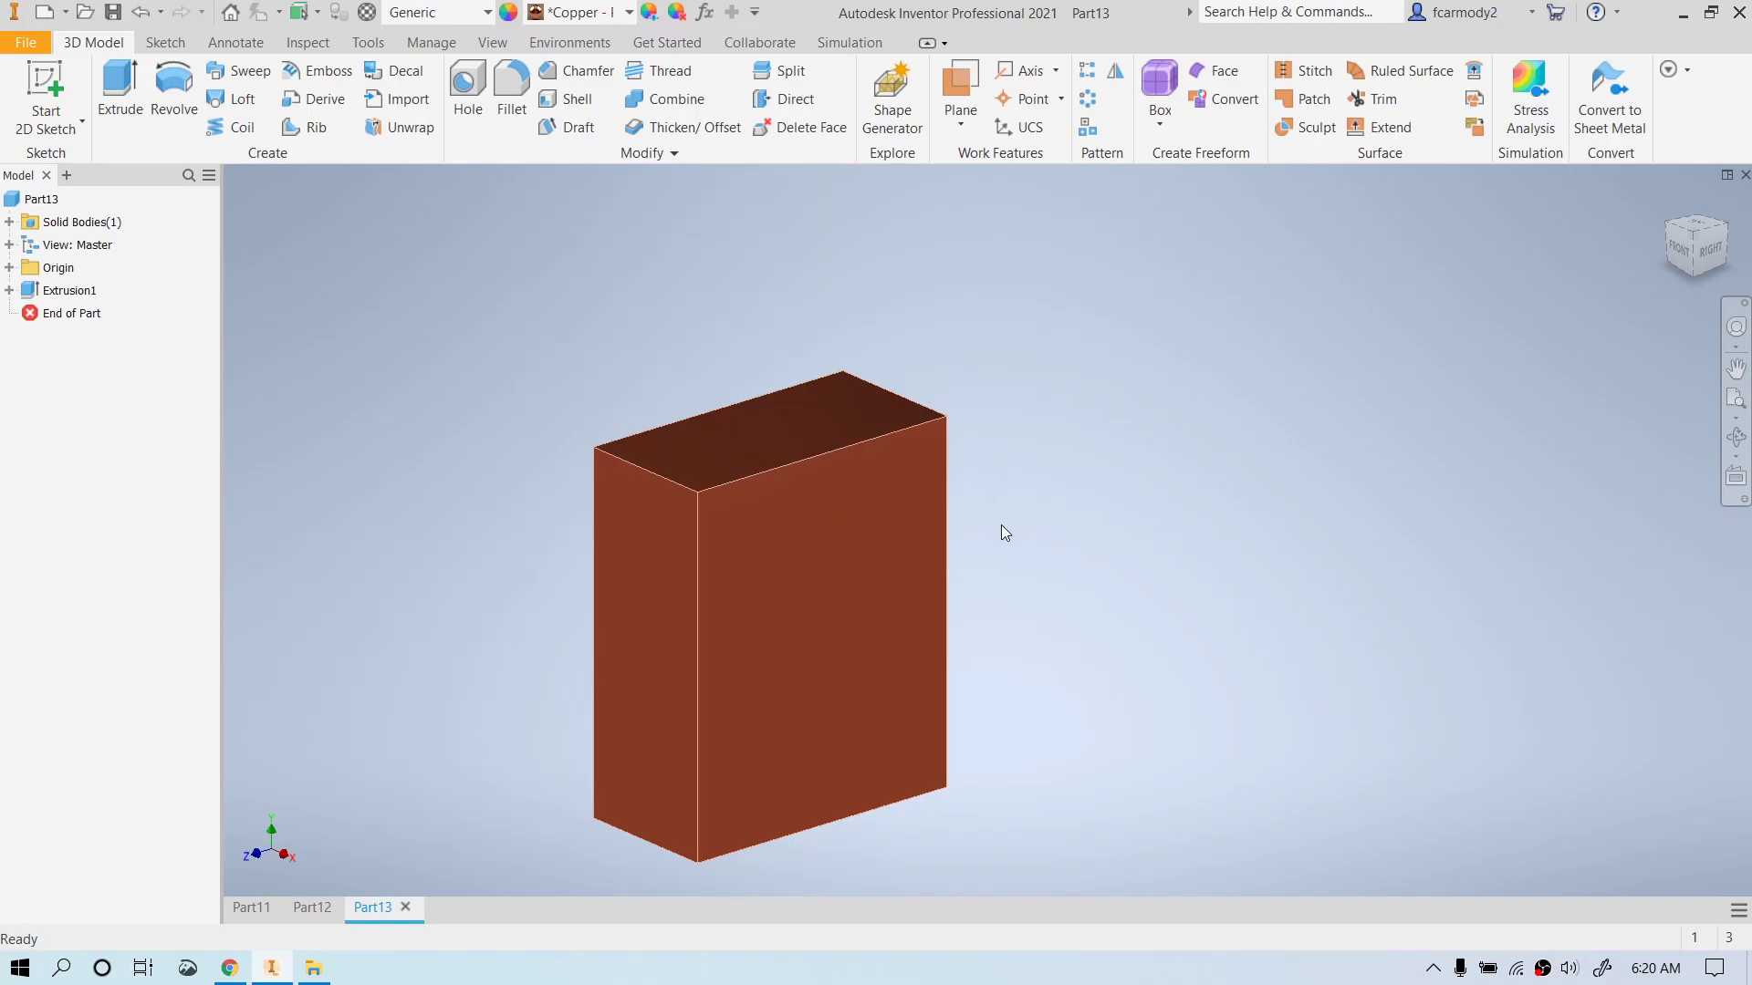
# - Start a sketch on the block's large right face and draw a circle near its centre, slightly narrower than the face
pyautogui.click(58, 69)
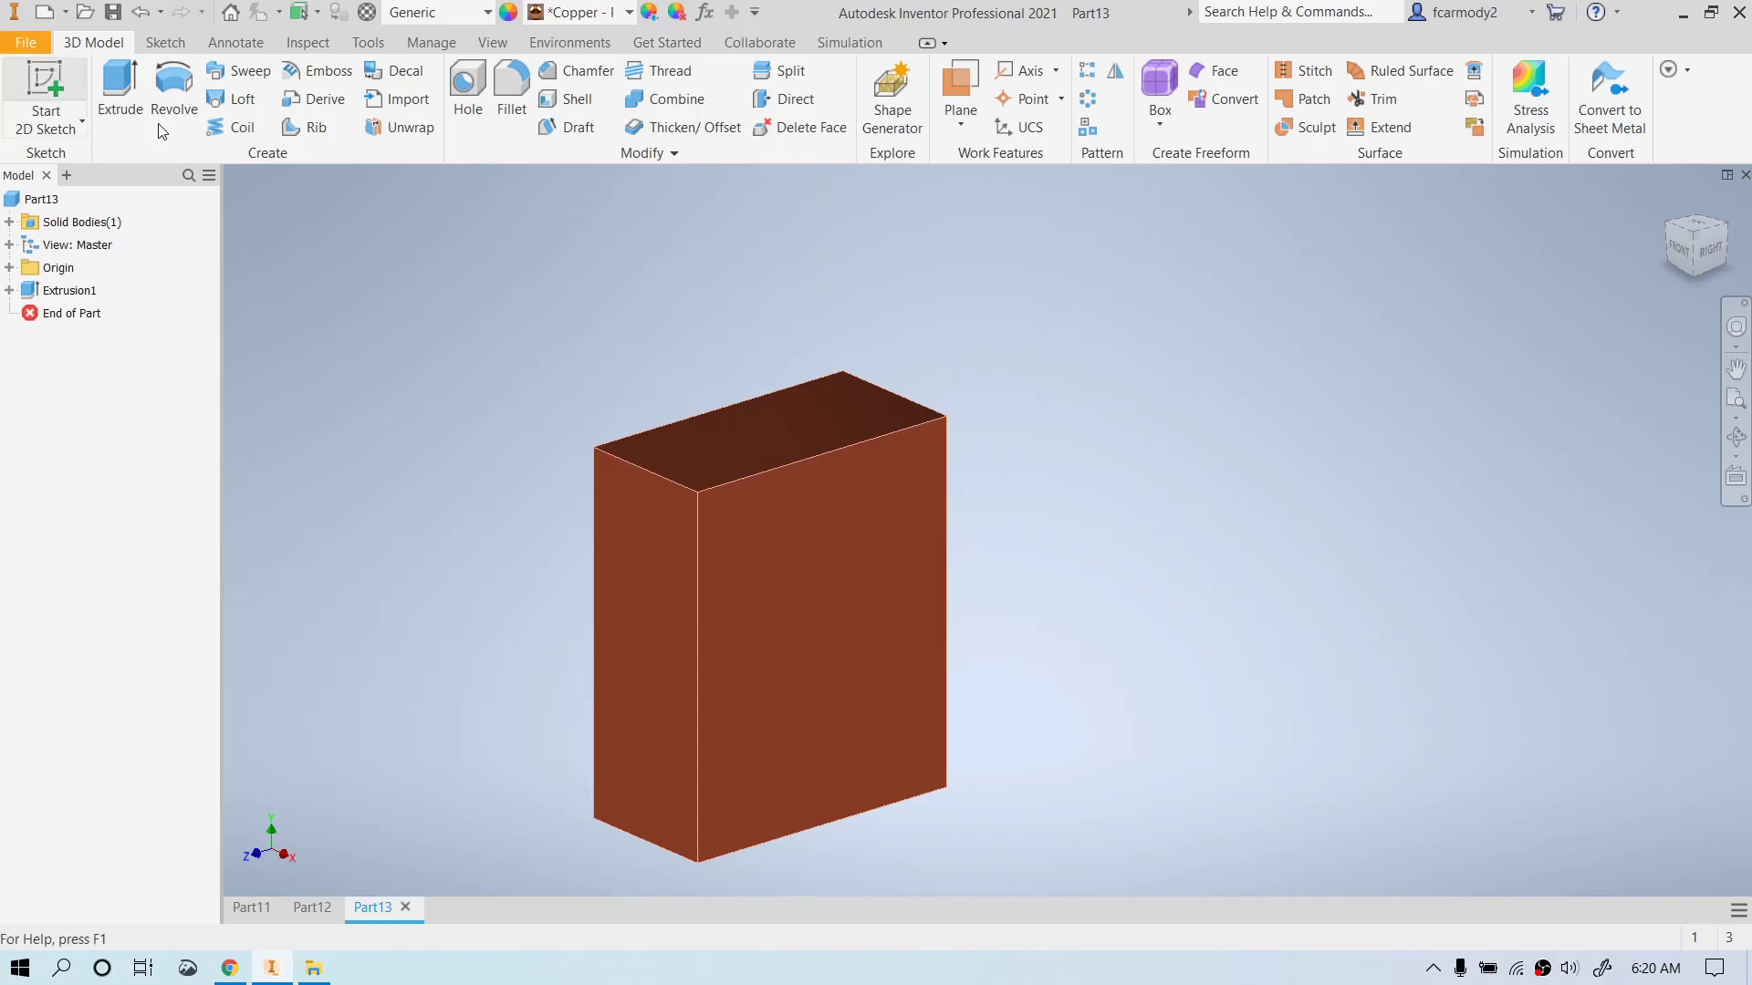
pyautogui.click(828, 673)
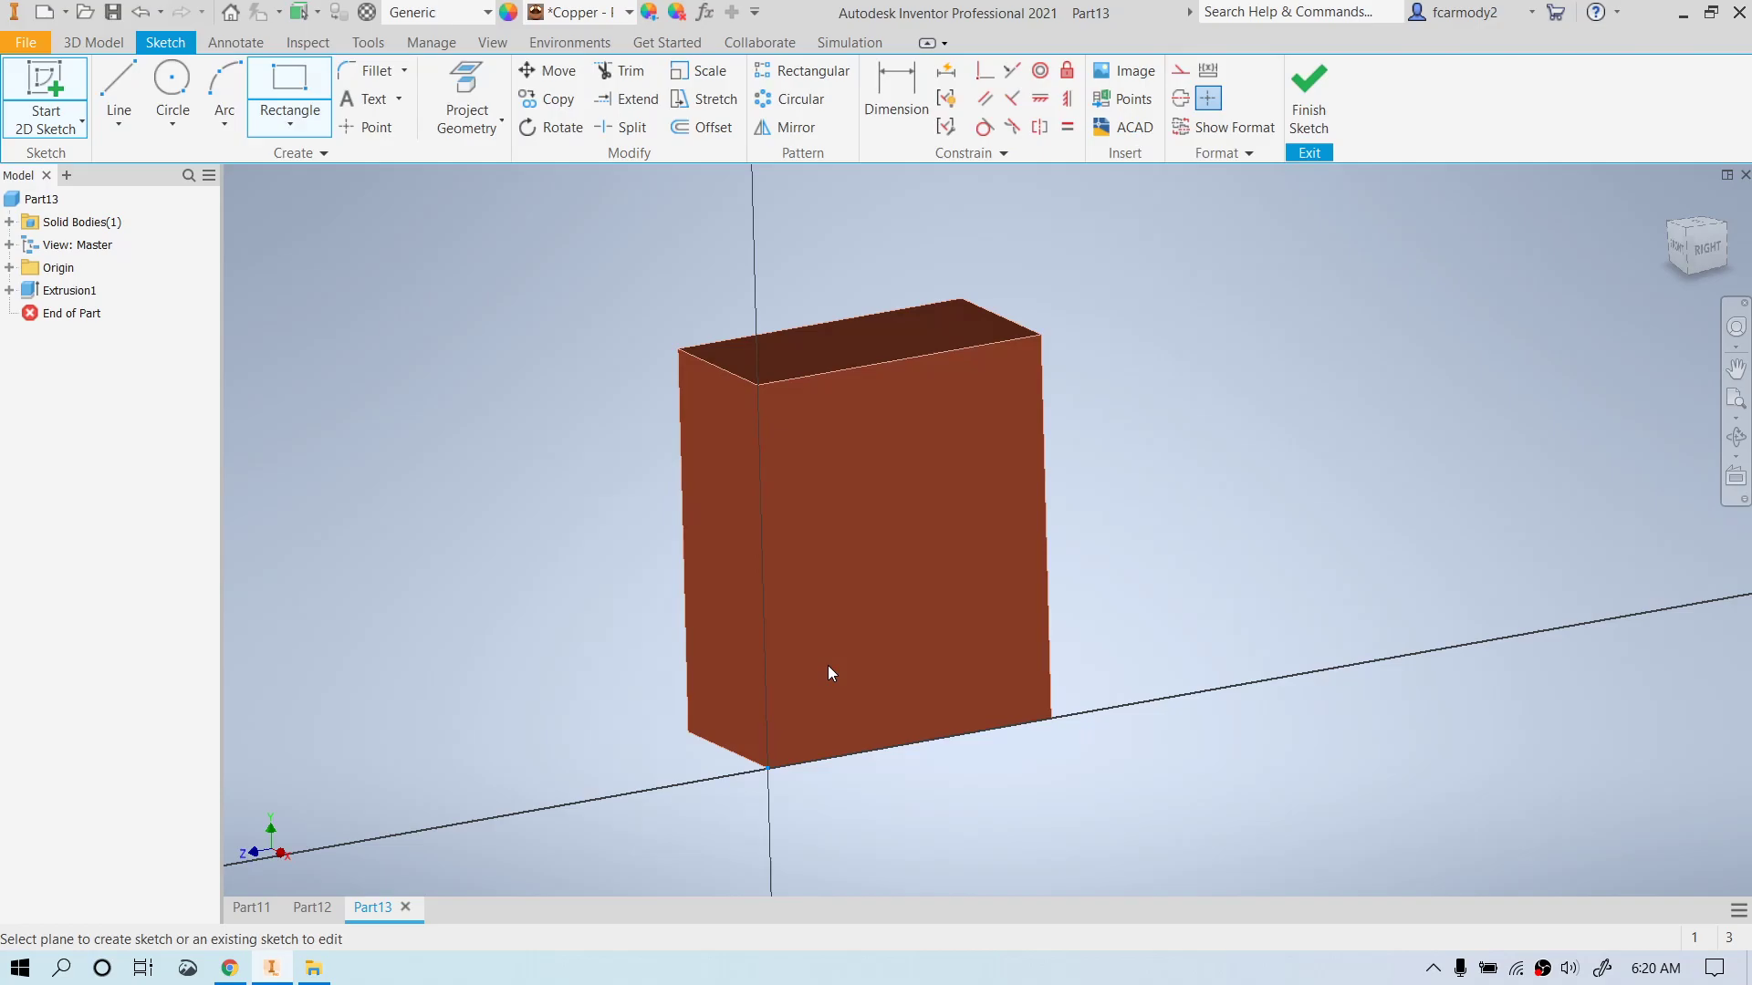
pyautogui.press('F2')
pyautogui.moveTo(1270, 423); pyautogui.dragTo(1184, 522)
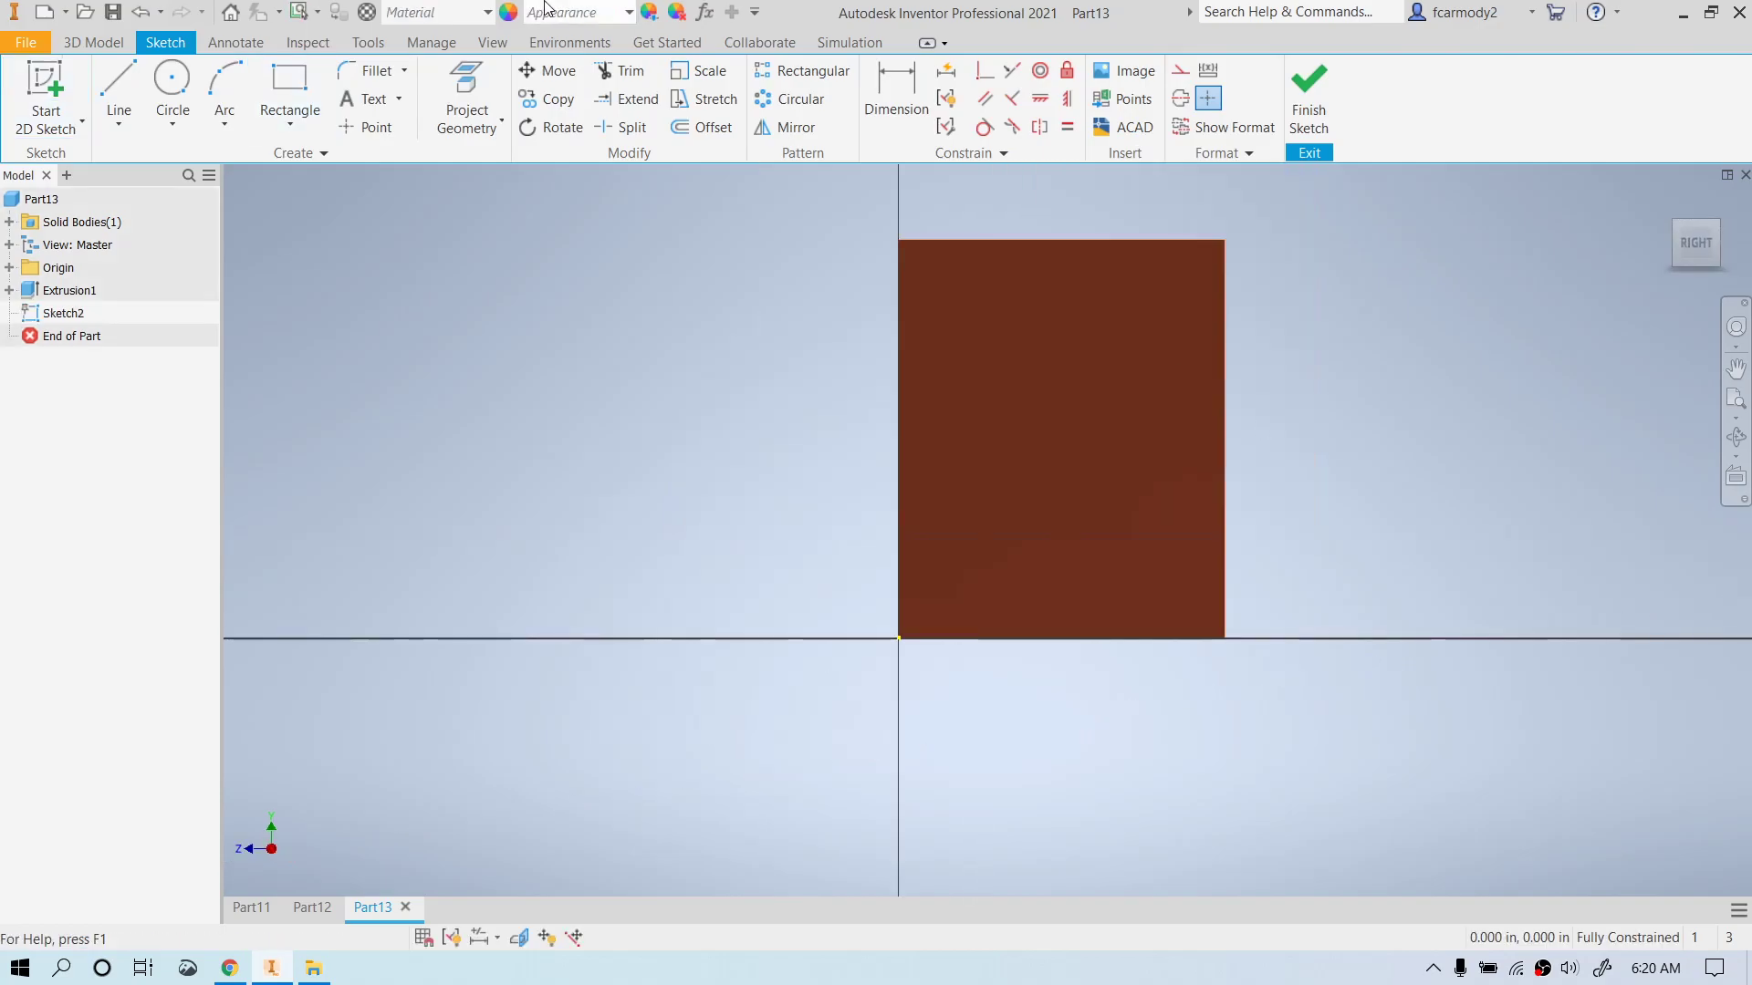
pyautogui.click(172, 84)
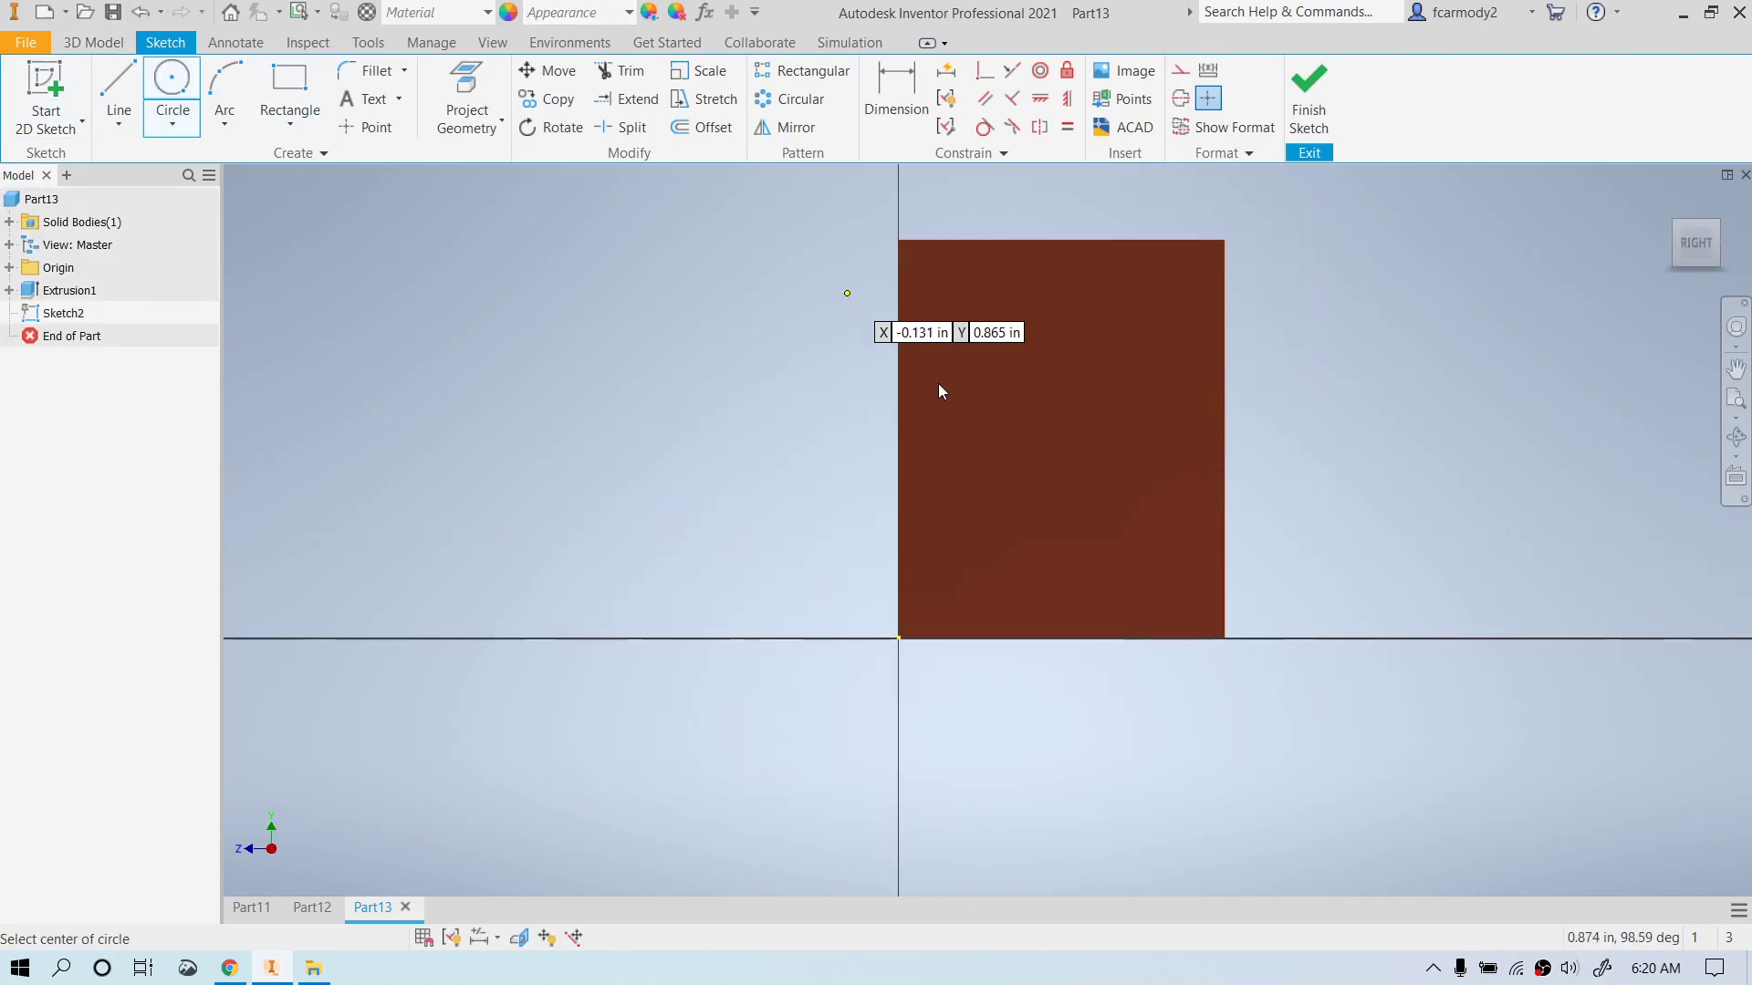
pyautogui.click(1064, 444)
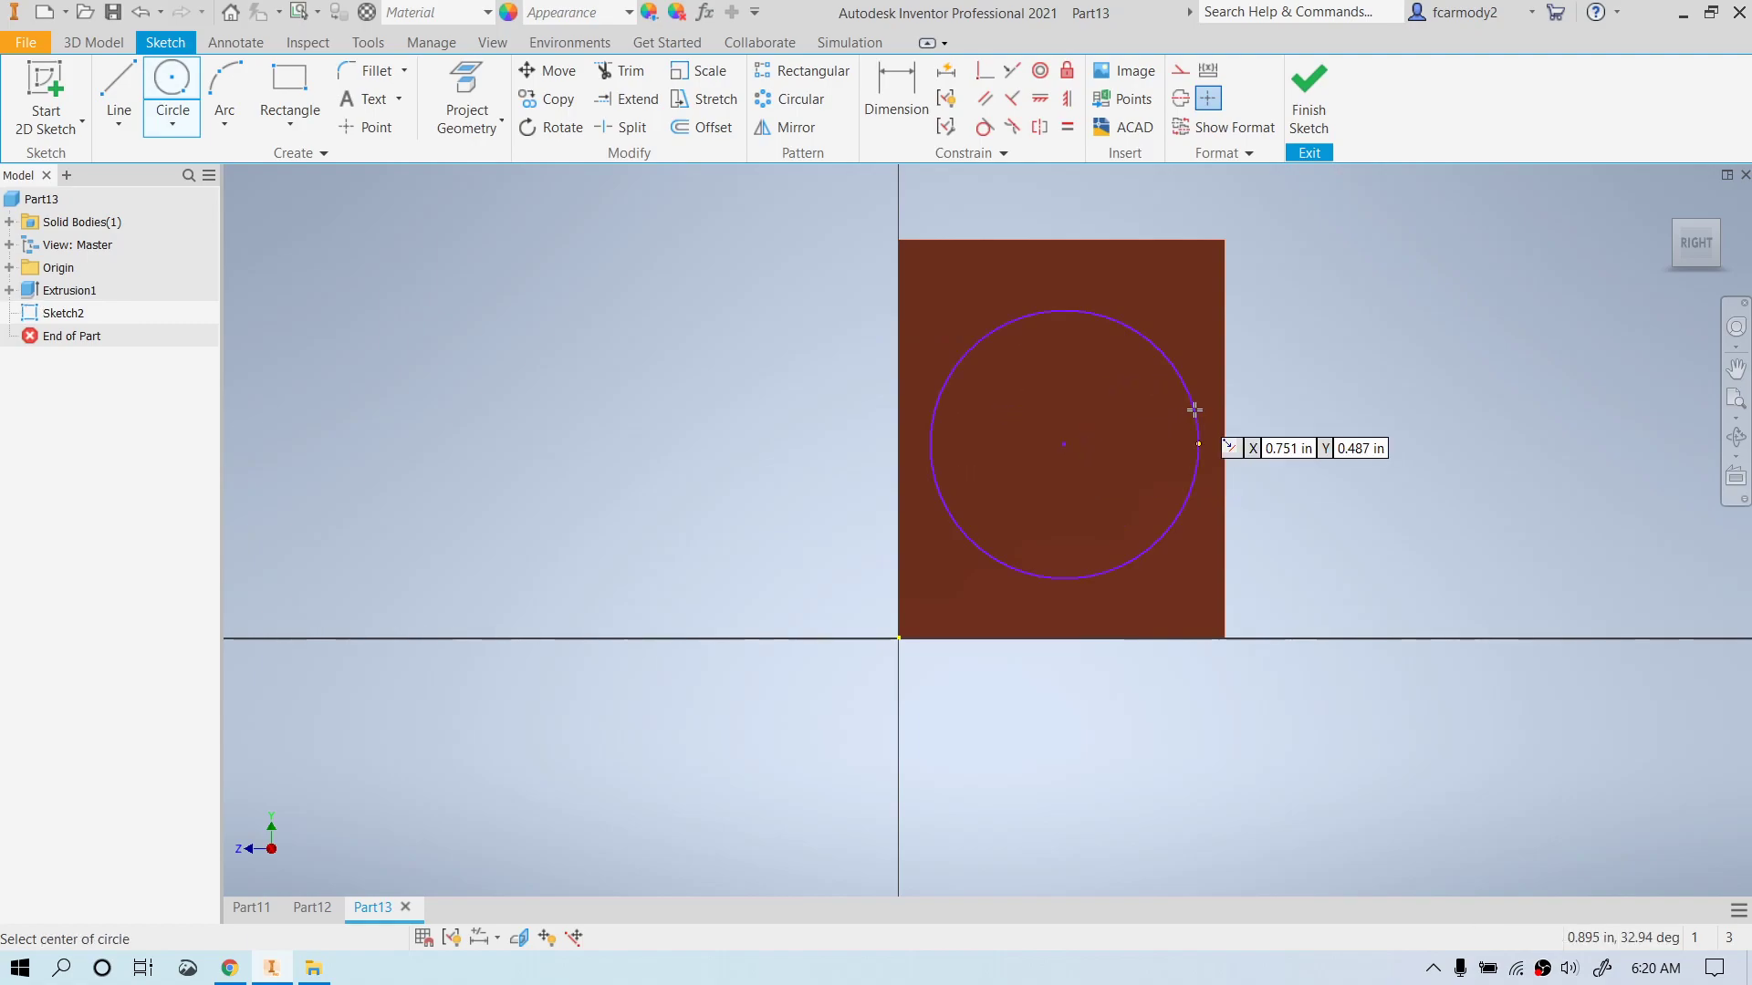
pyautogui.click(1197, 443)
# - Draw a vertical diameter line from the circle's highest point to its lowest, and finish the sketch
pyautogui.press('l')
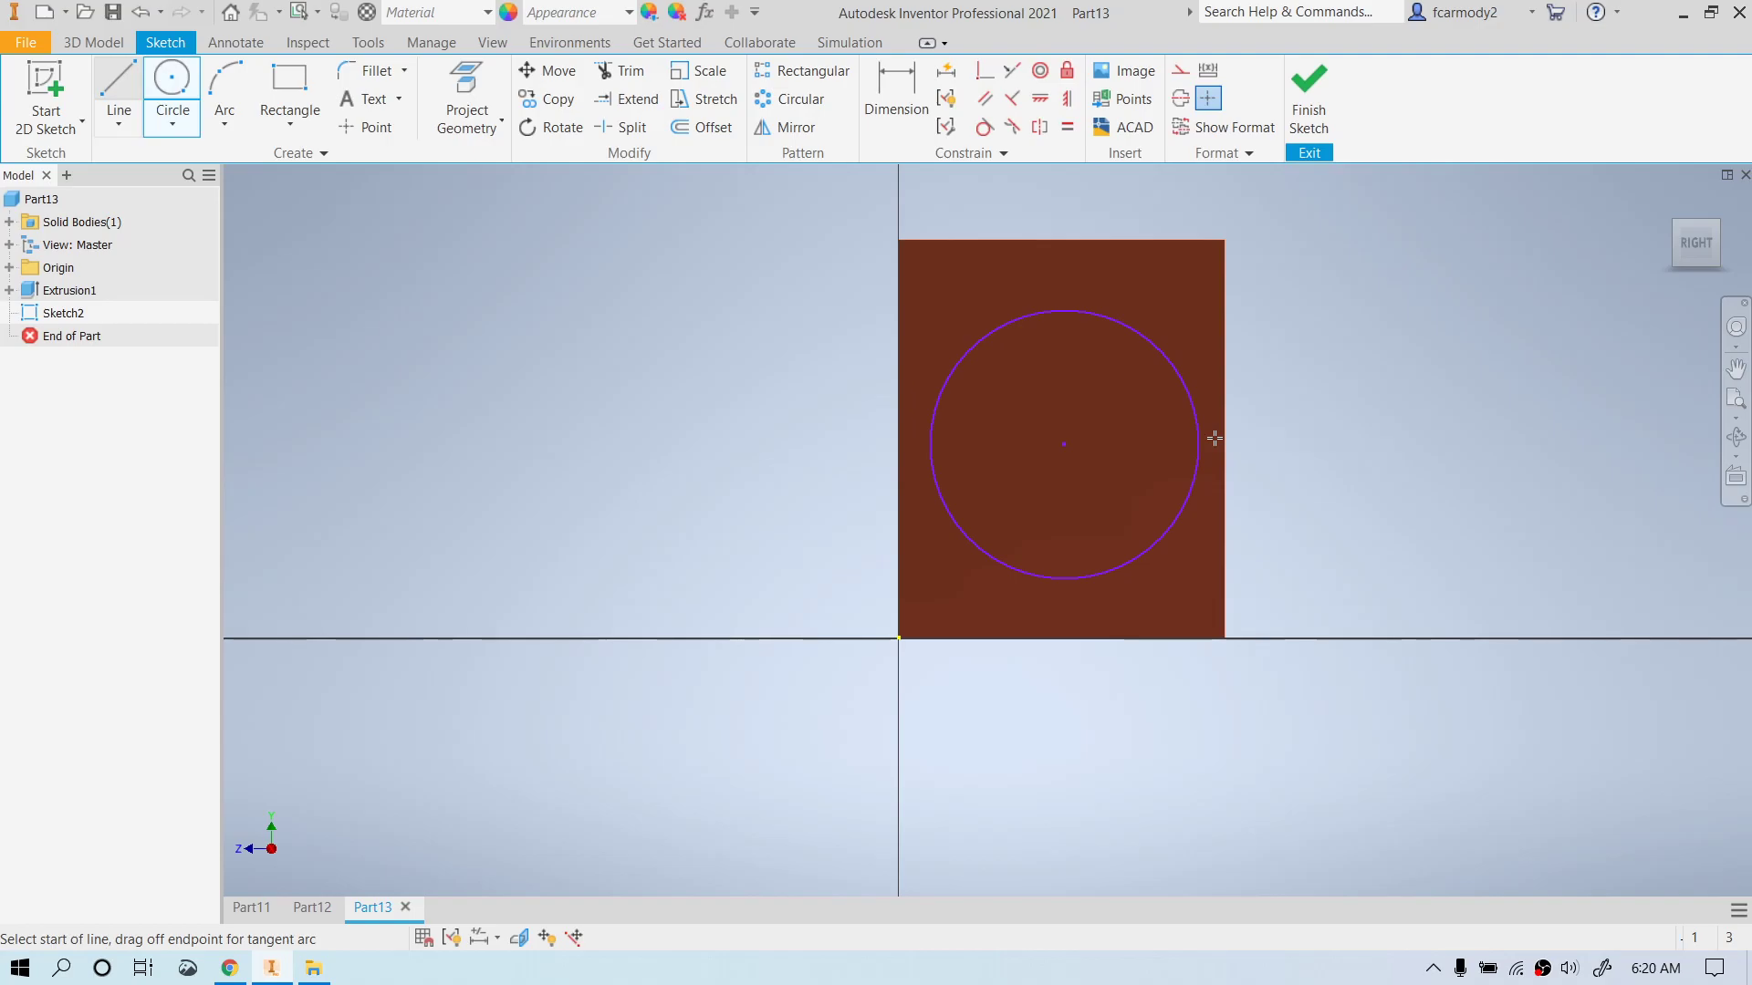
pyautogui.click(1063, 311)
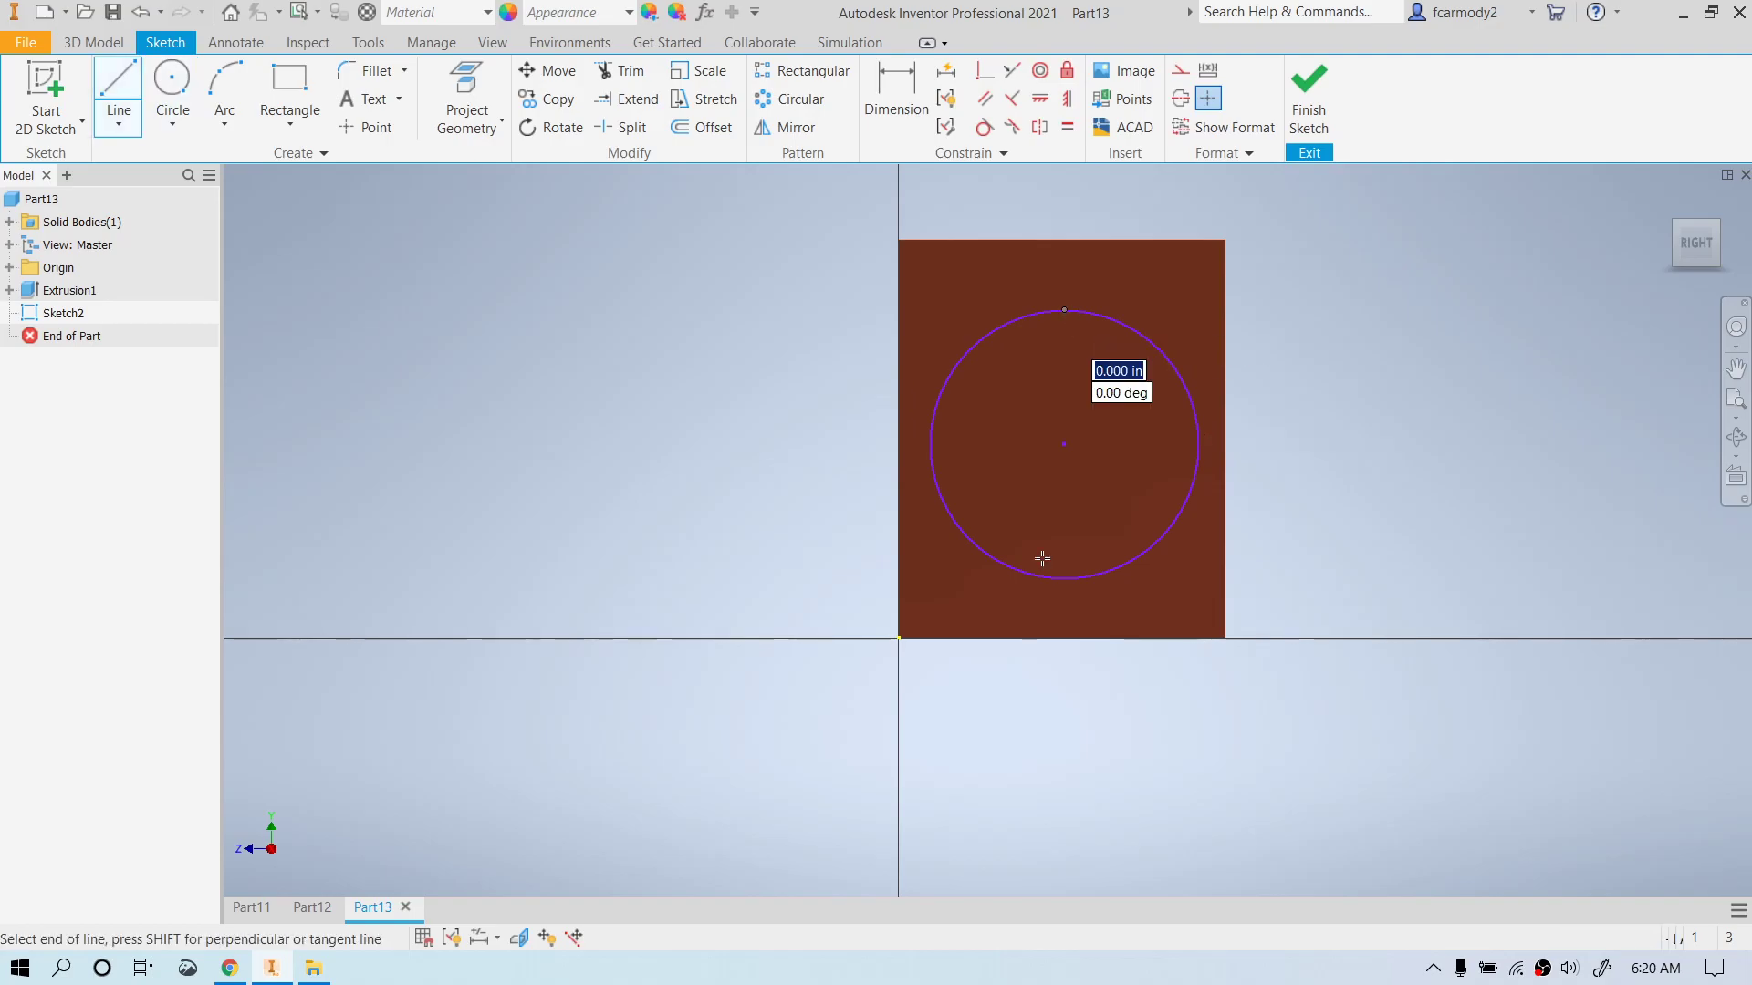
pyautogui.click(1063, 579)
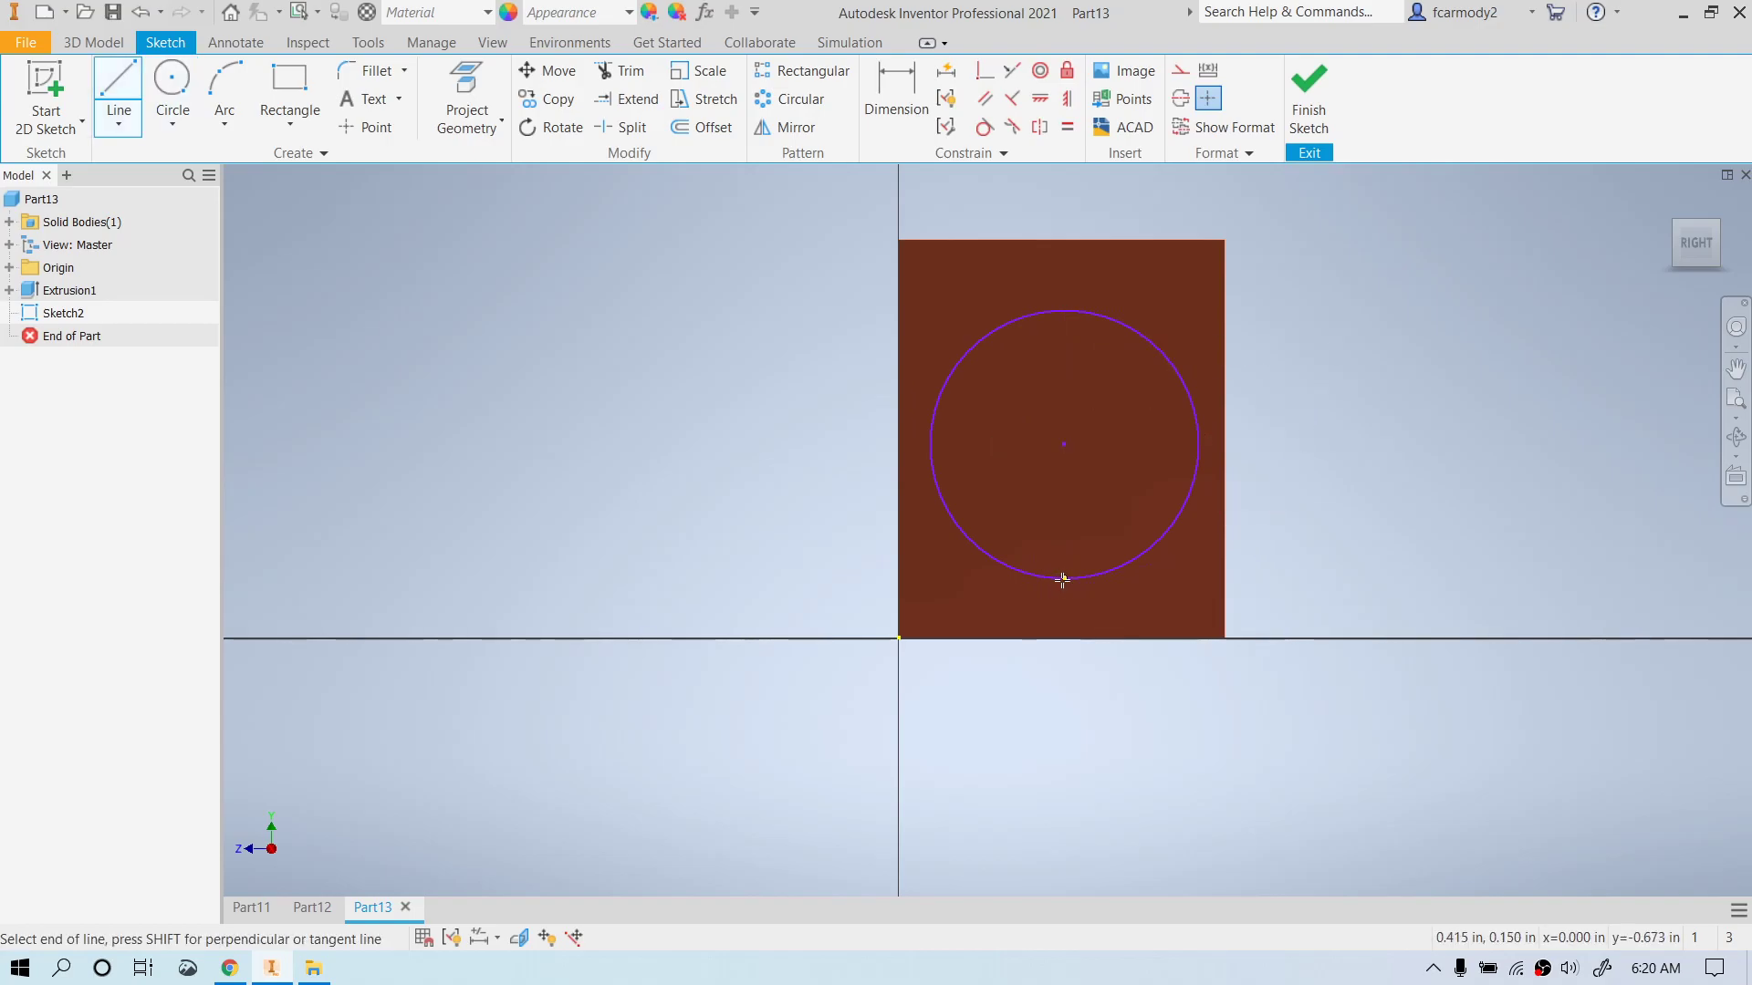
pyautogui.rightClick(1242, 516)
pyautogui.click(1321, 517)
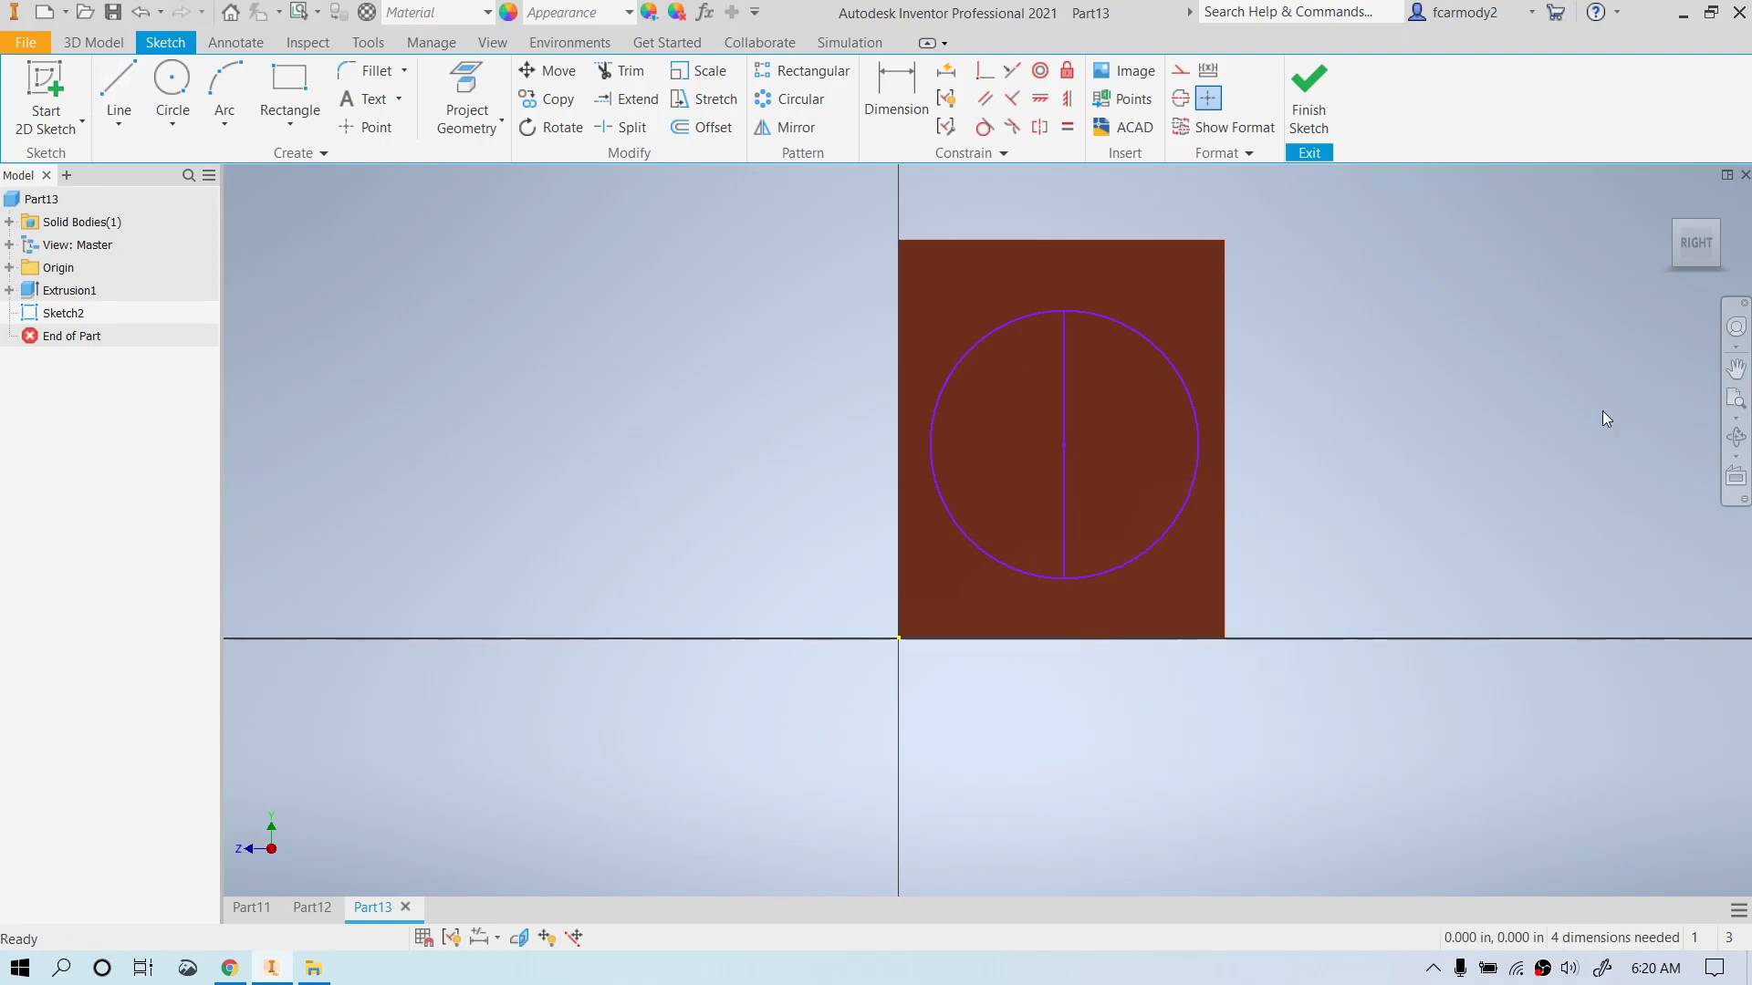
pyautogui.click(1310, 87)
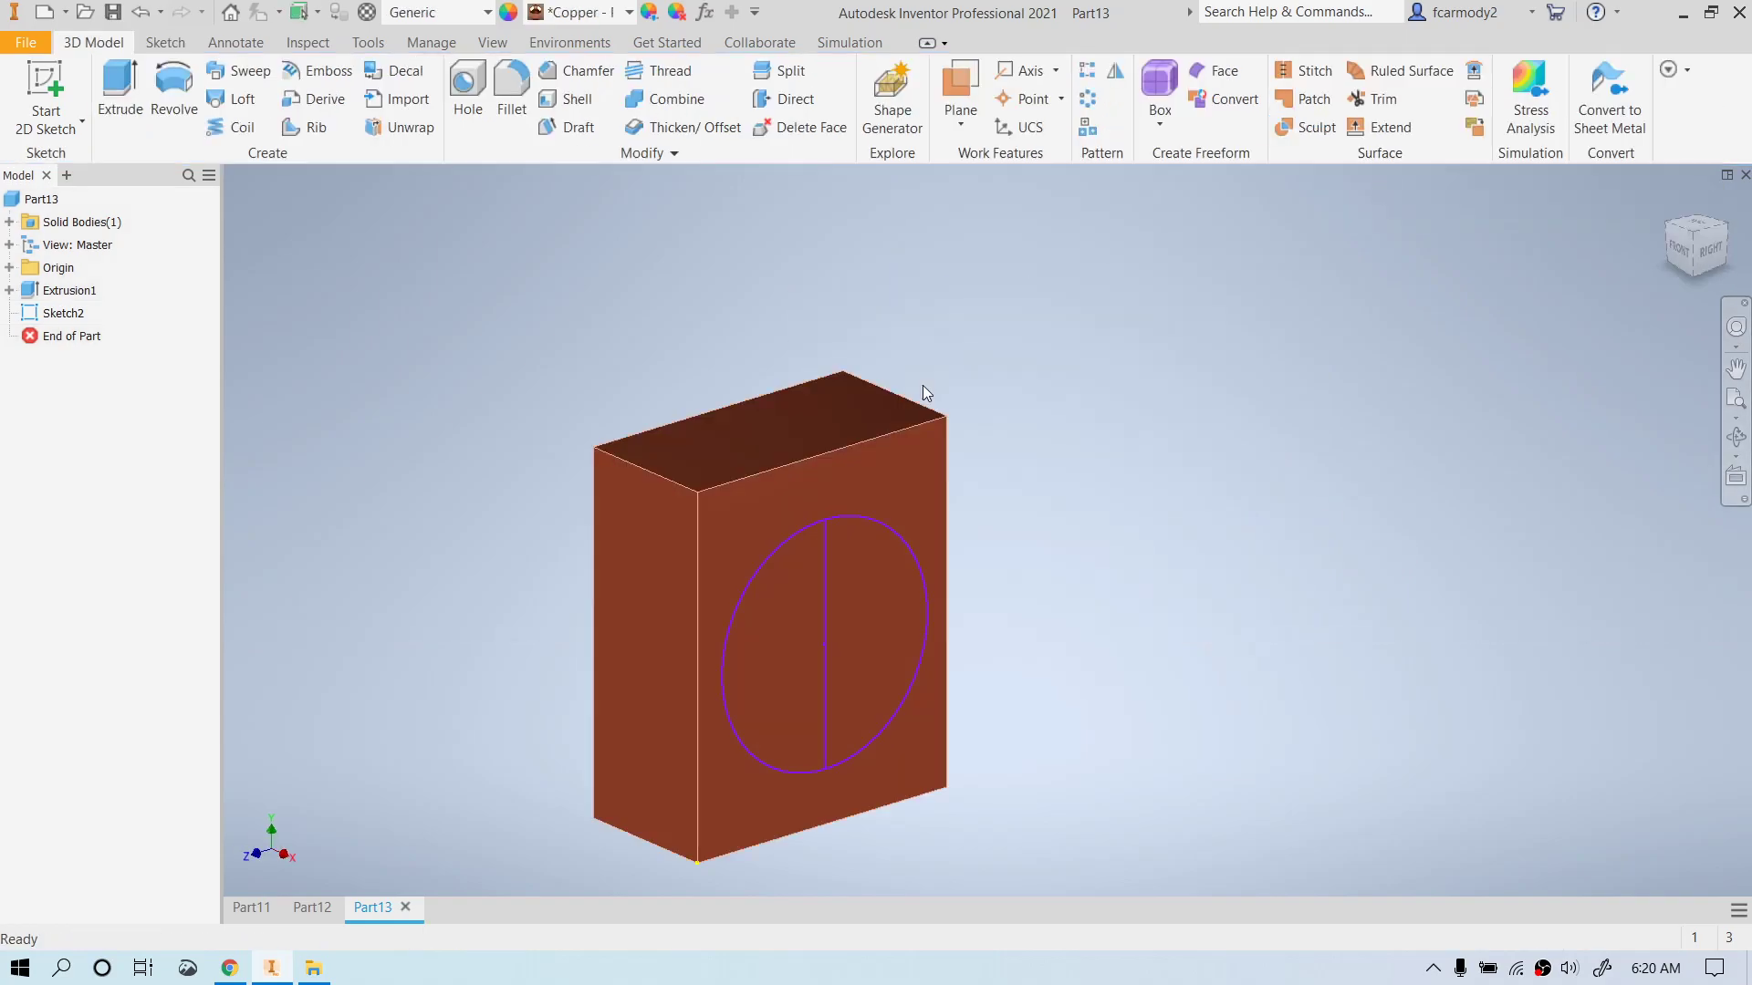
# - Revolve one half of the circle 360 degrees about the diameter line as a cut, hollowing a spherical pocket in the block's face
pyautogui.click(173, 89)
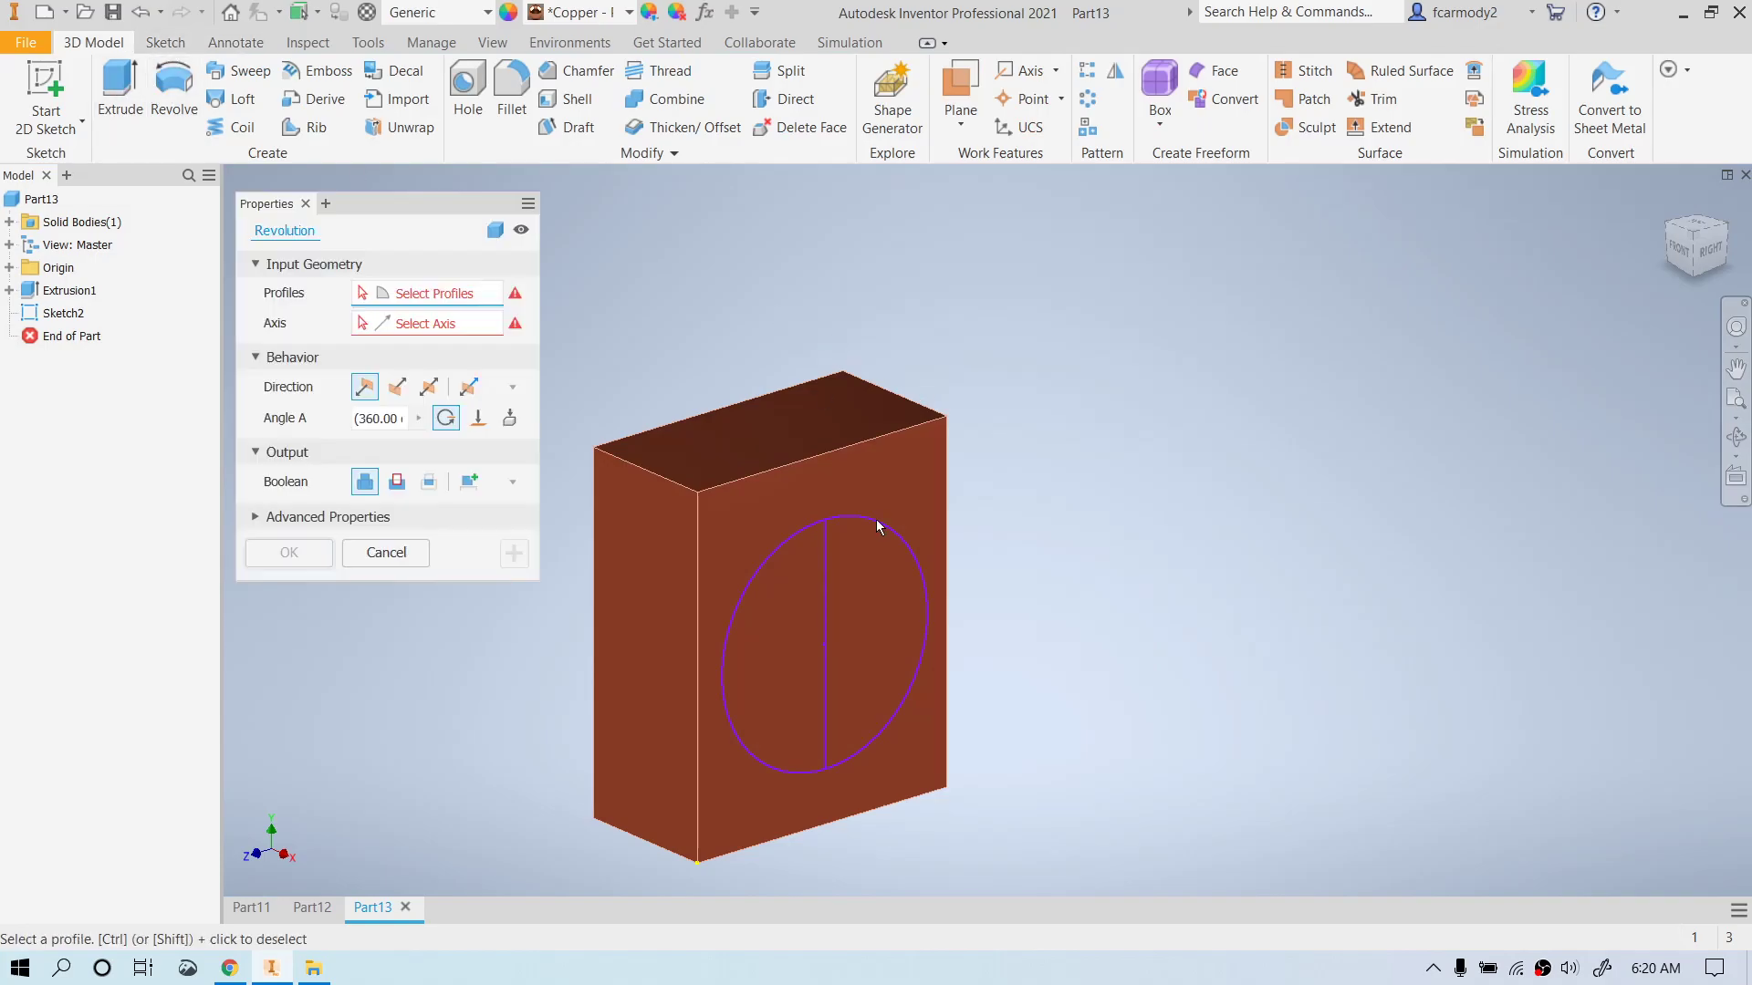
pyautogui.click(919, 625)
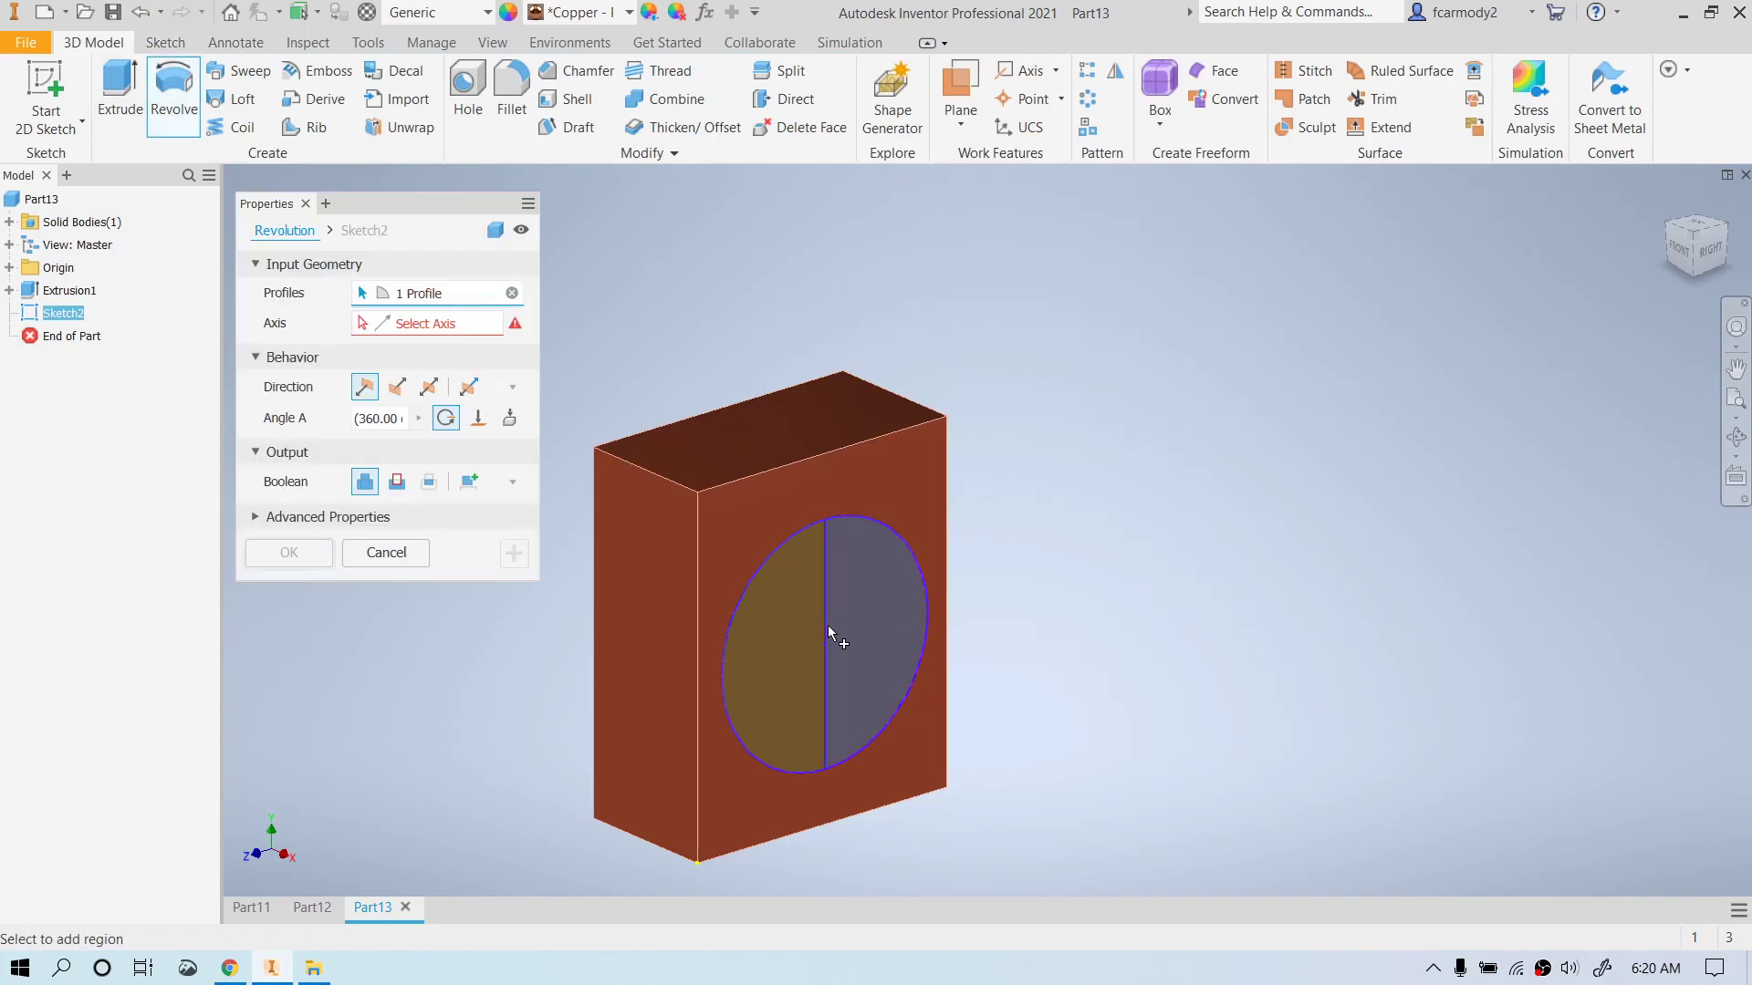
pyautogui.click(452, 325)
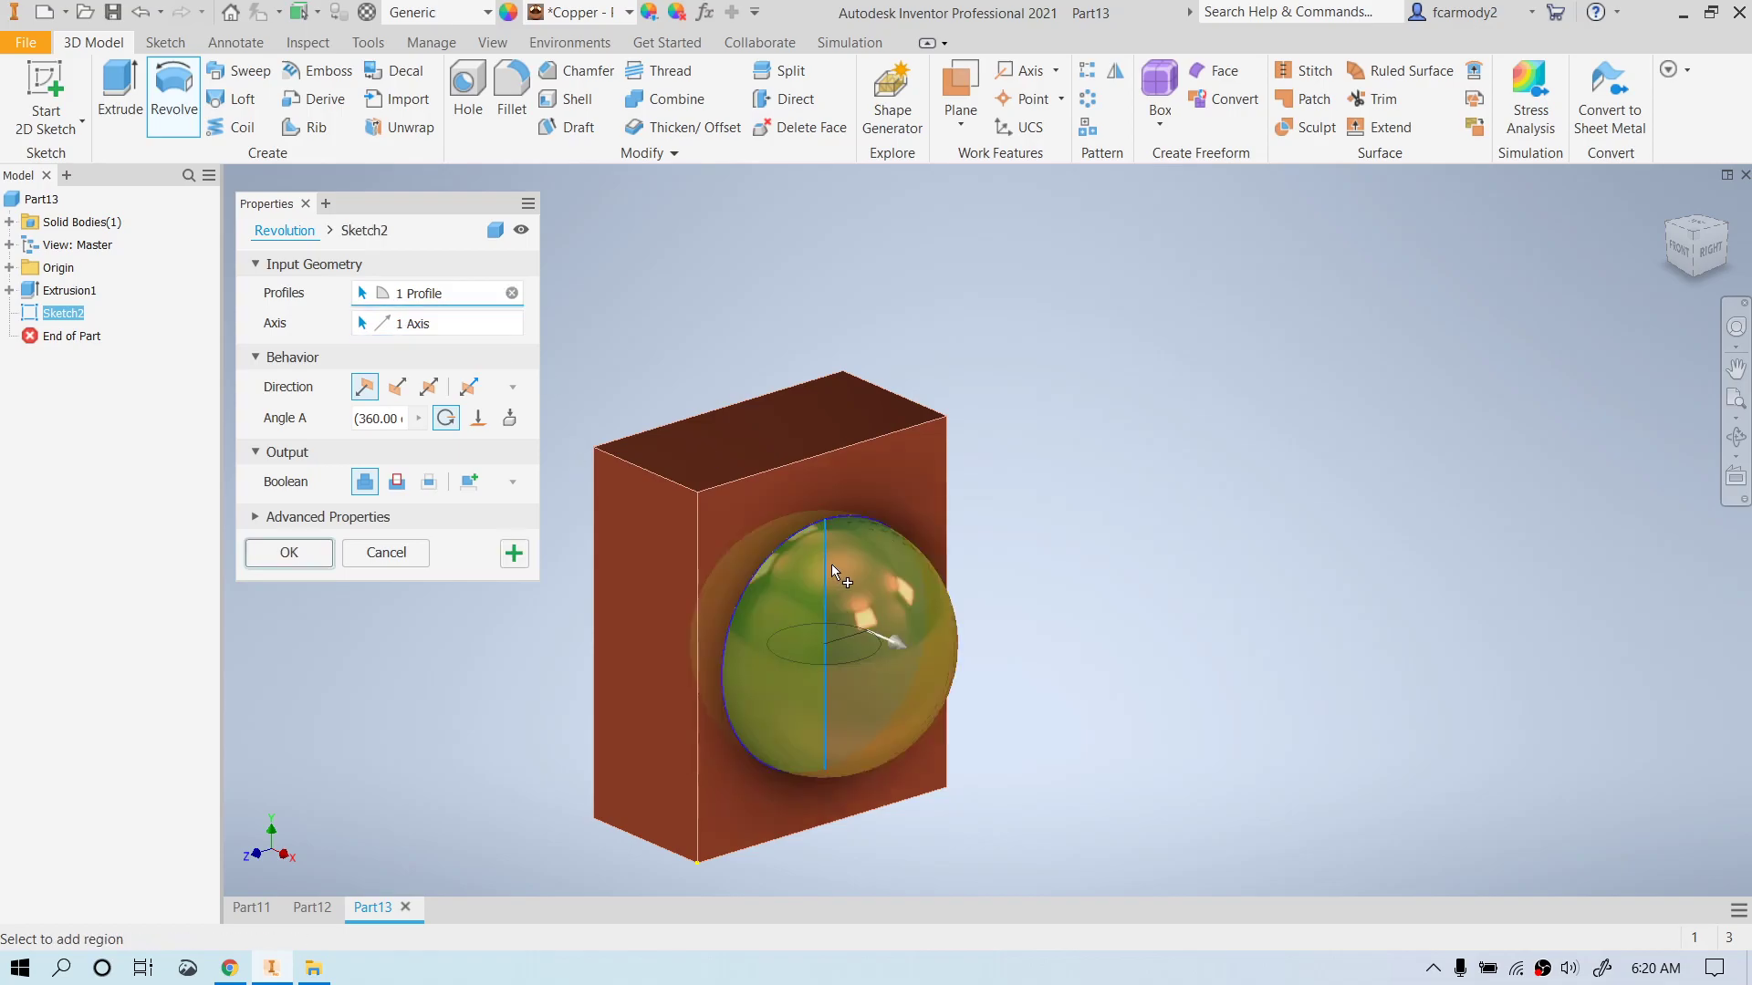
pyautogui.click(398, 490)
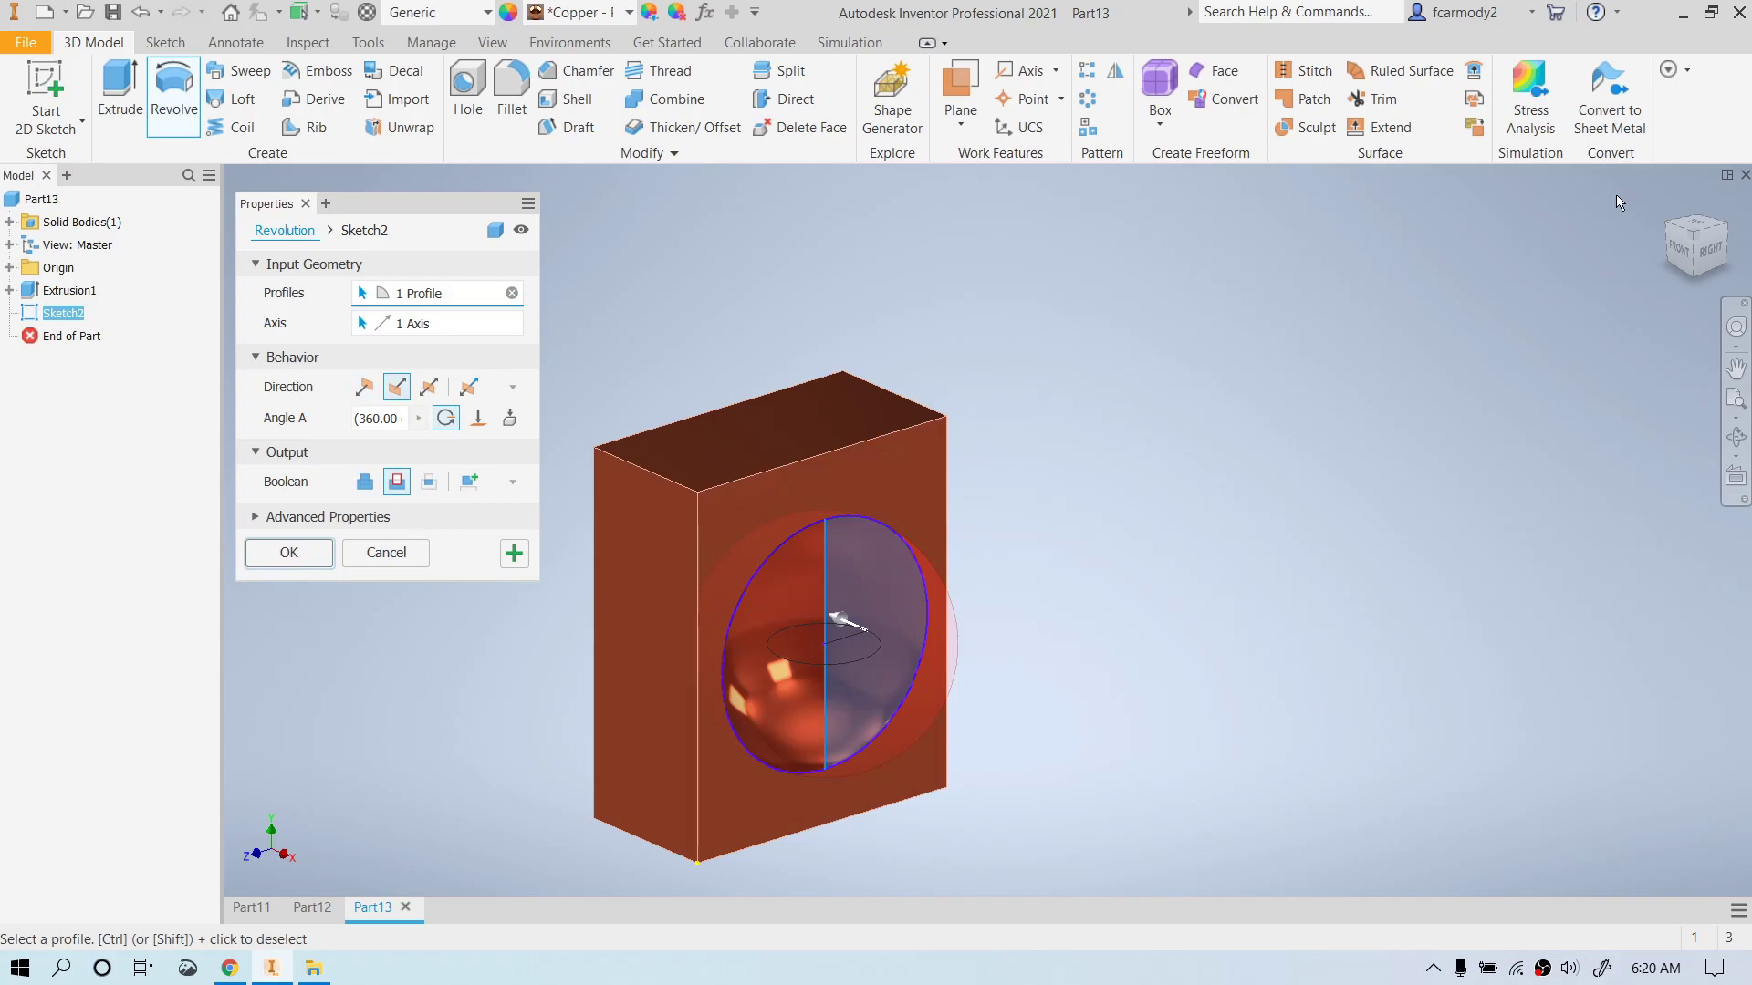
pyautogui.moveTo(1694, 260); pyautogui.dragTo(1691, 248)
pyautogui.keyDown('shift'); pyautogui.moveTo(844, 623); pyautogui.dragTo(853, 652, button='middle'); pyautogui.keyUp('shift')
pyautogui.moveTo(1702, 249); pyautogui.dragTo(1702, 262)
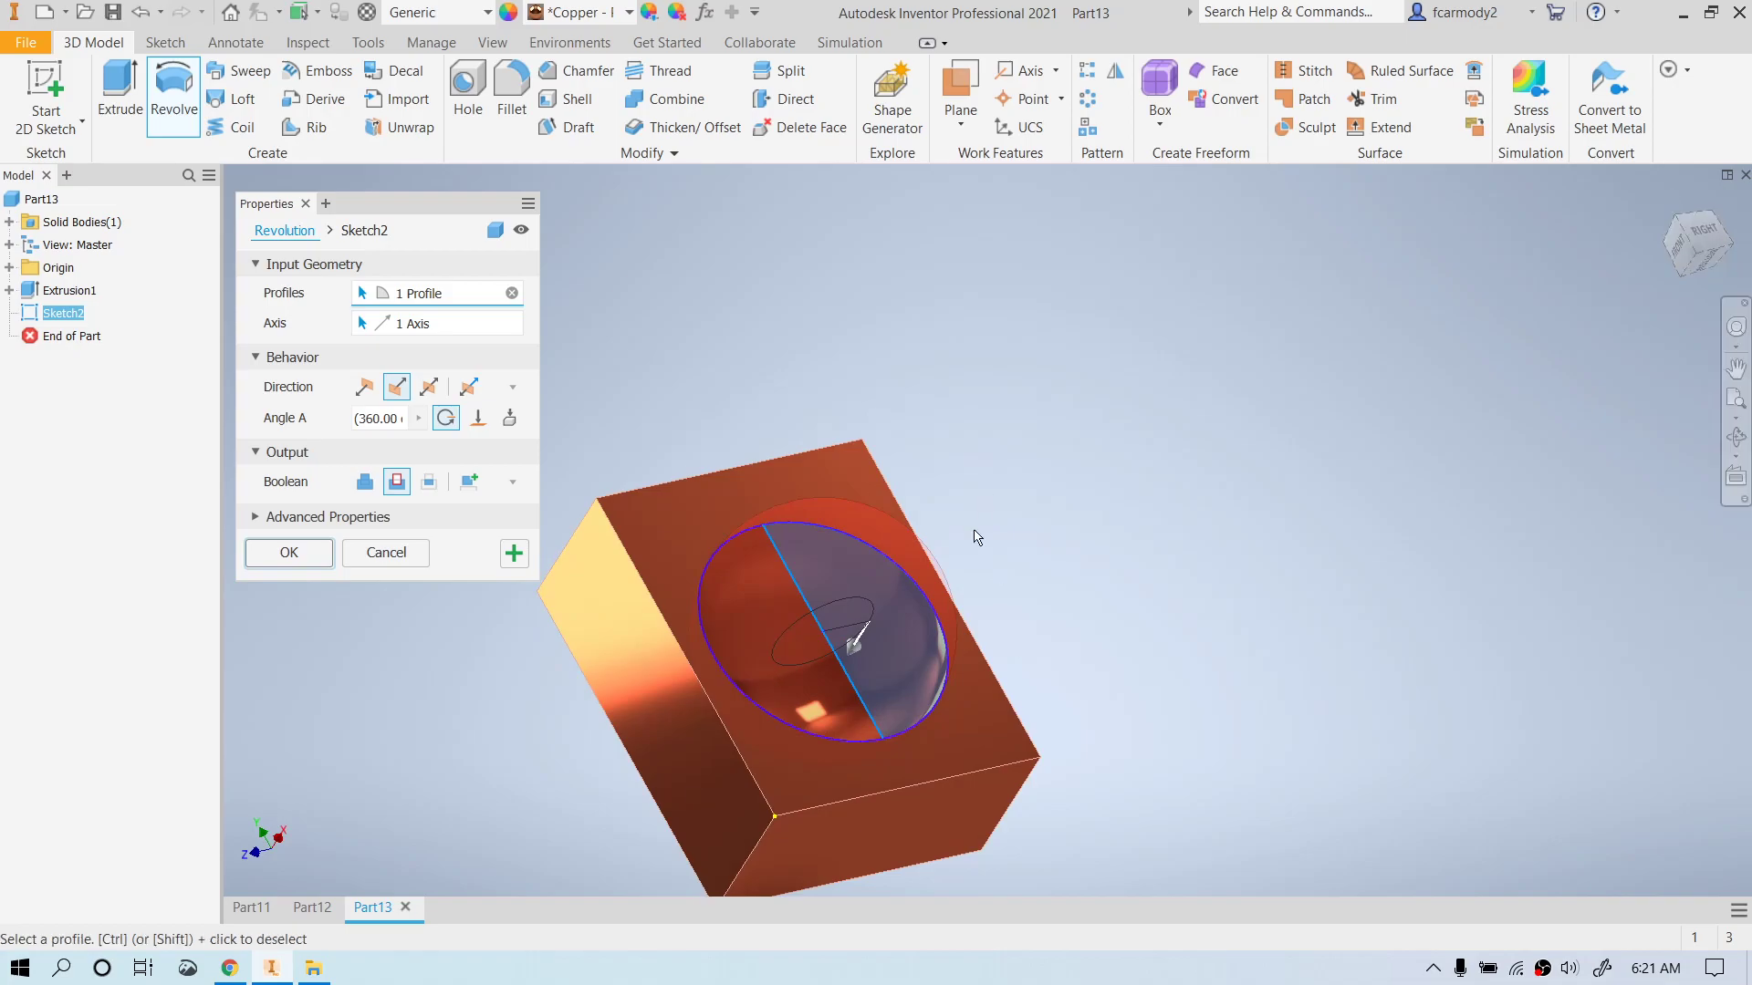
pyautogui.moveTo(978, 537); pyautogui.dragTo(1110, 414, button='middle')
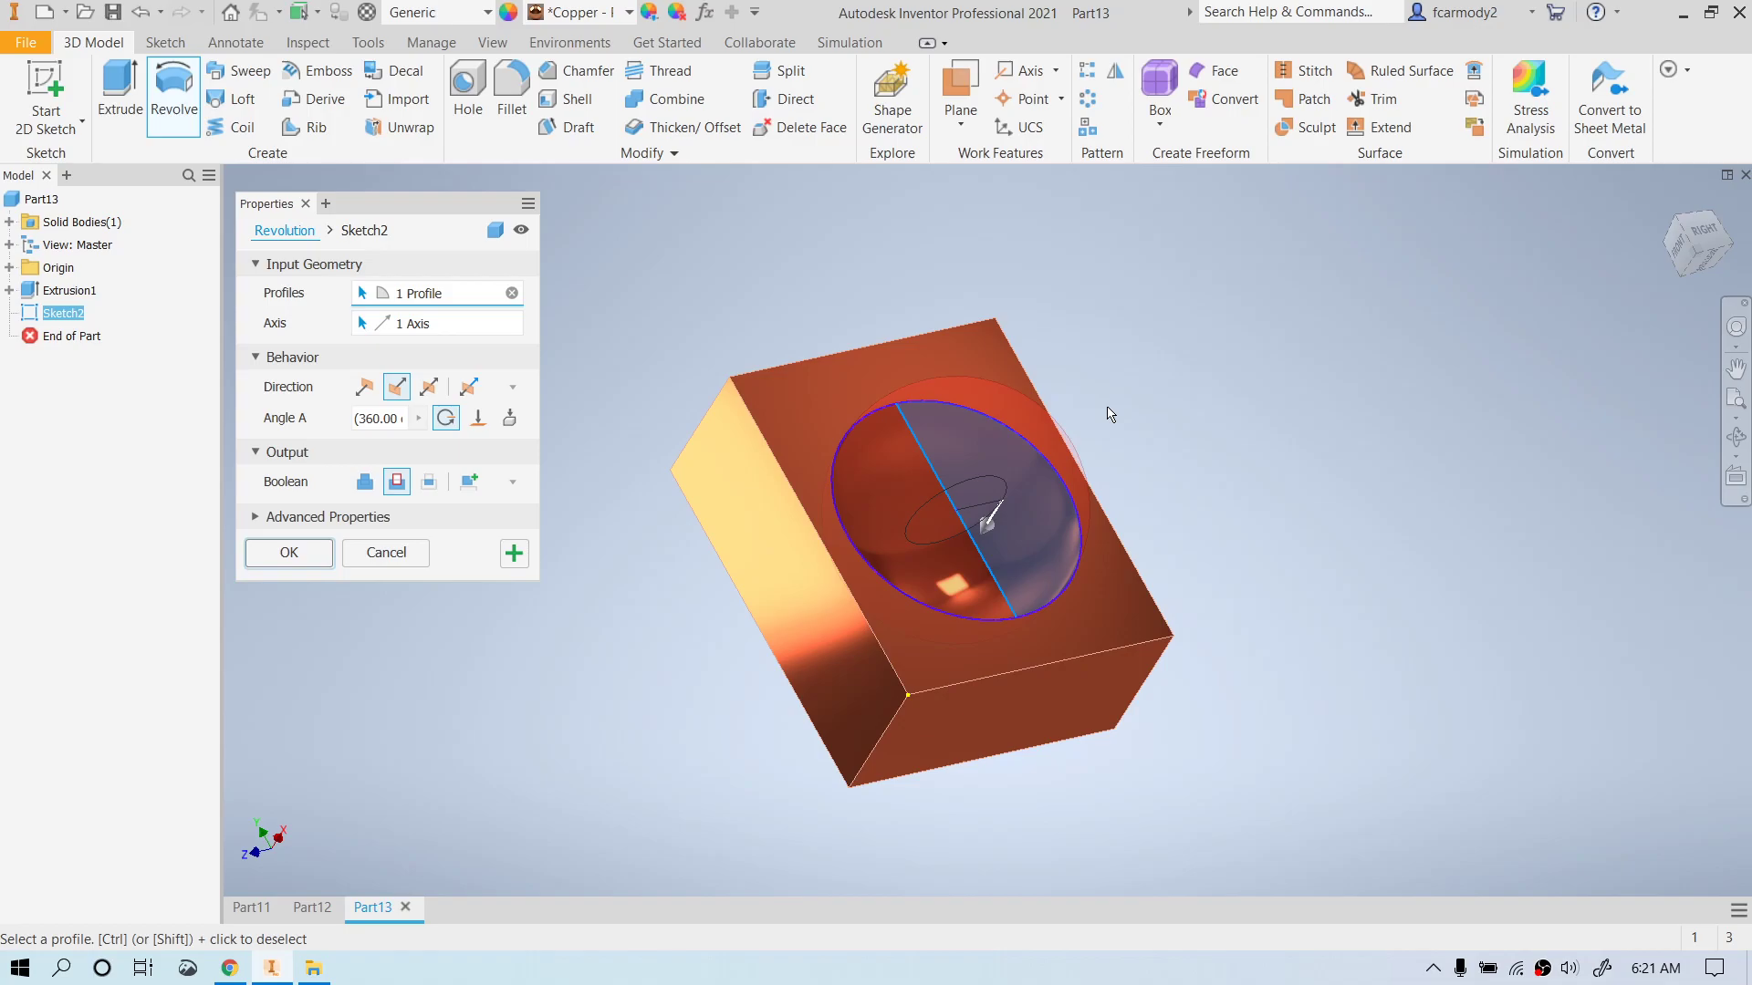
pyautogui.click(310, 553)
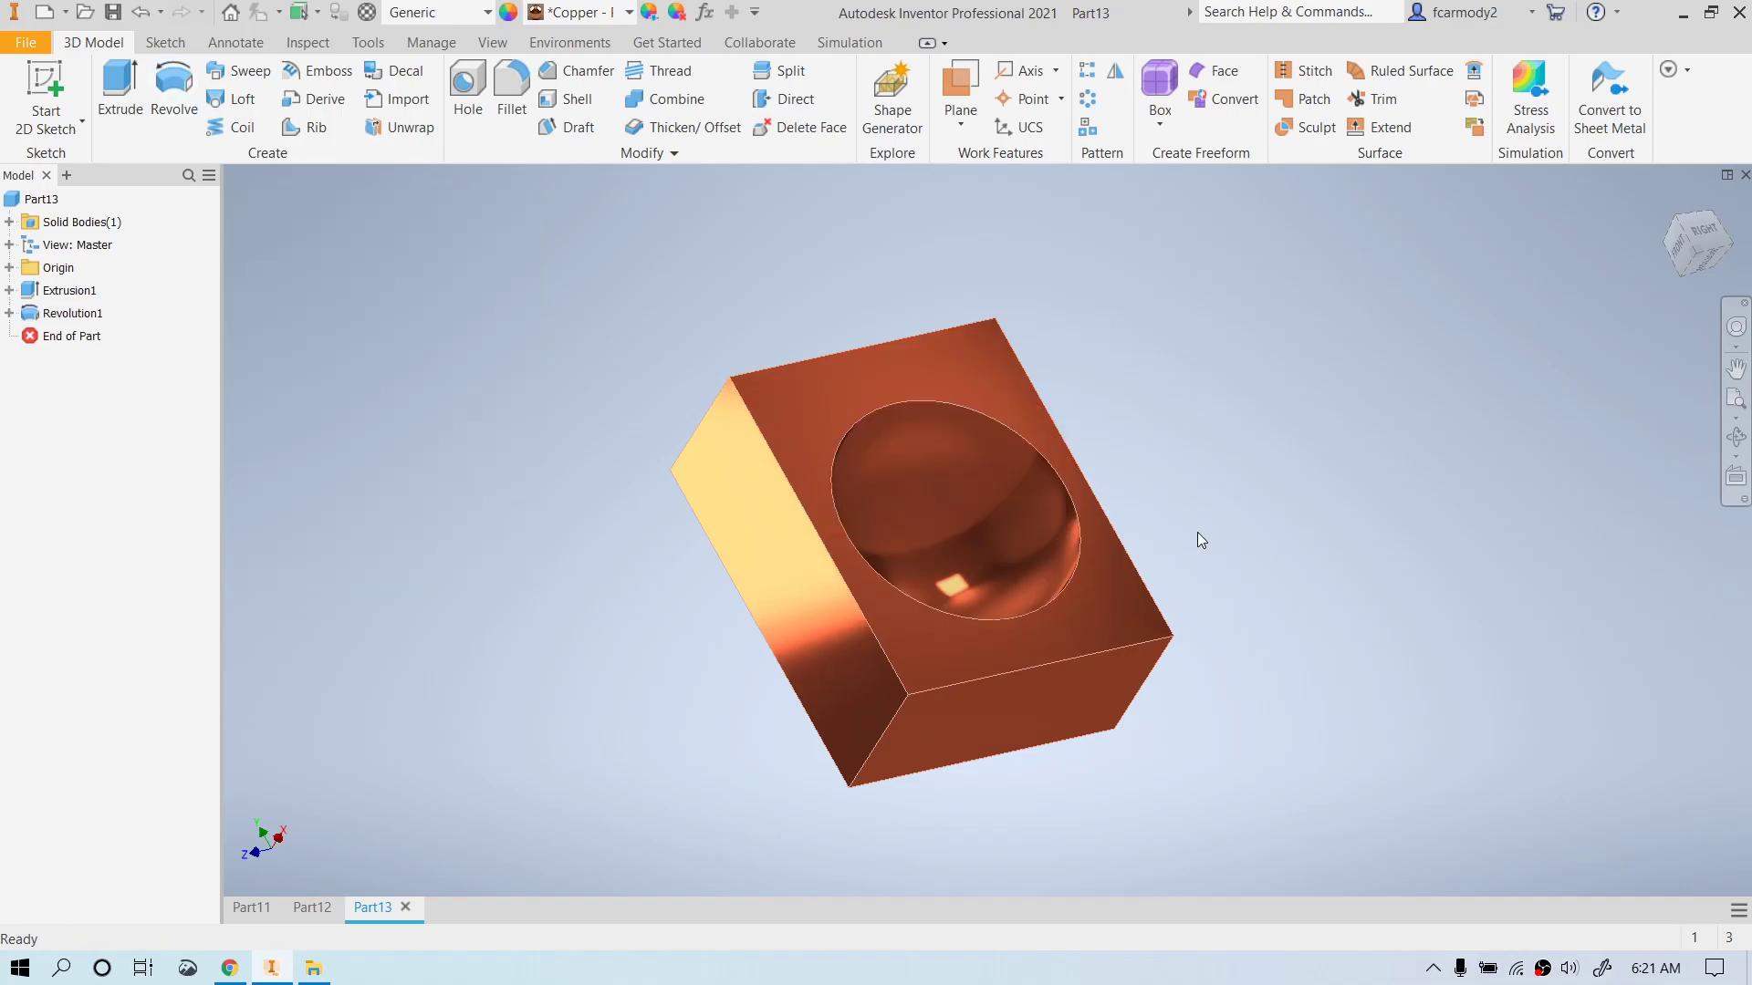
# - Start a sketch on the block's large face opposite the spherical pocket
pyautogui.moveTo(1700, 252)
pyautogui.mouseDown()
pyautogui.moveTo(1705, 238)
pyautogui.moveTo(1671, 245)
pyautogui.moveTo(1675, 222)
pyautogui.moveTo(1688, 251)
pyautogui.moveTo(1694, 230)
pyautogui.moveTo(1697, 270)
pyautogui.moveTo(1685, 239)
pyautogui.mouseUp()
pyautogui.moveTo(921, 552)
pyautogui.keyDown('shift'); pyautogui.mouseDown(button='middle')
pyautogui.moveTo(826, 511)
pyautogui.moveTo(1031, 512)
pyautogui.mouseUp(button='middle'); pyautogui.keyUp('shift')
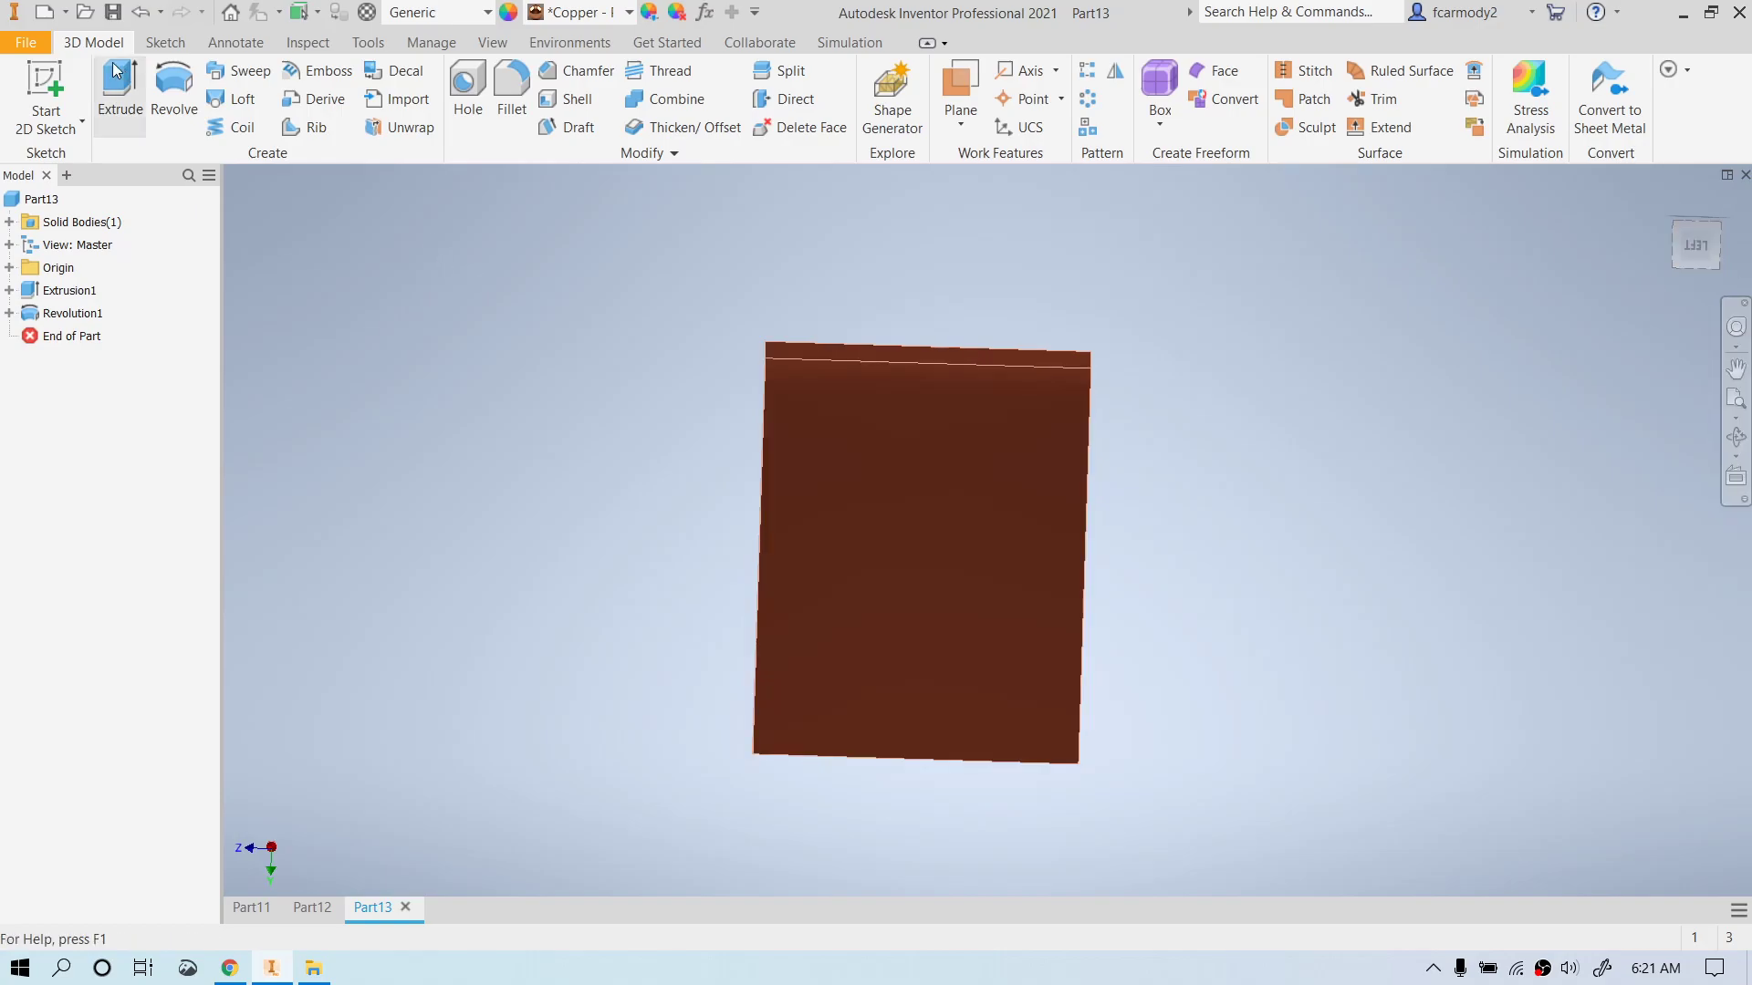
pyautogui.click(45, 91)
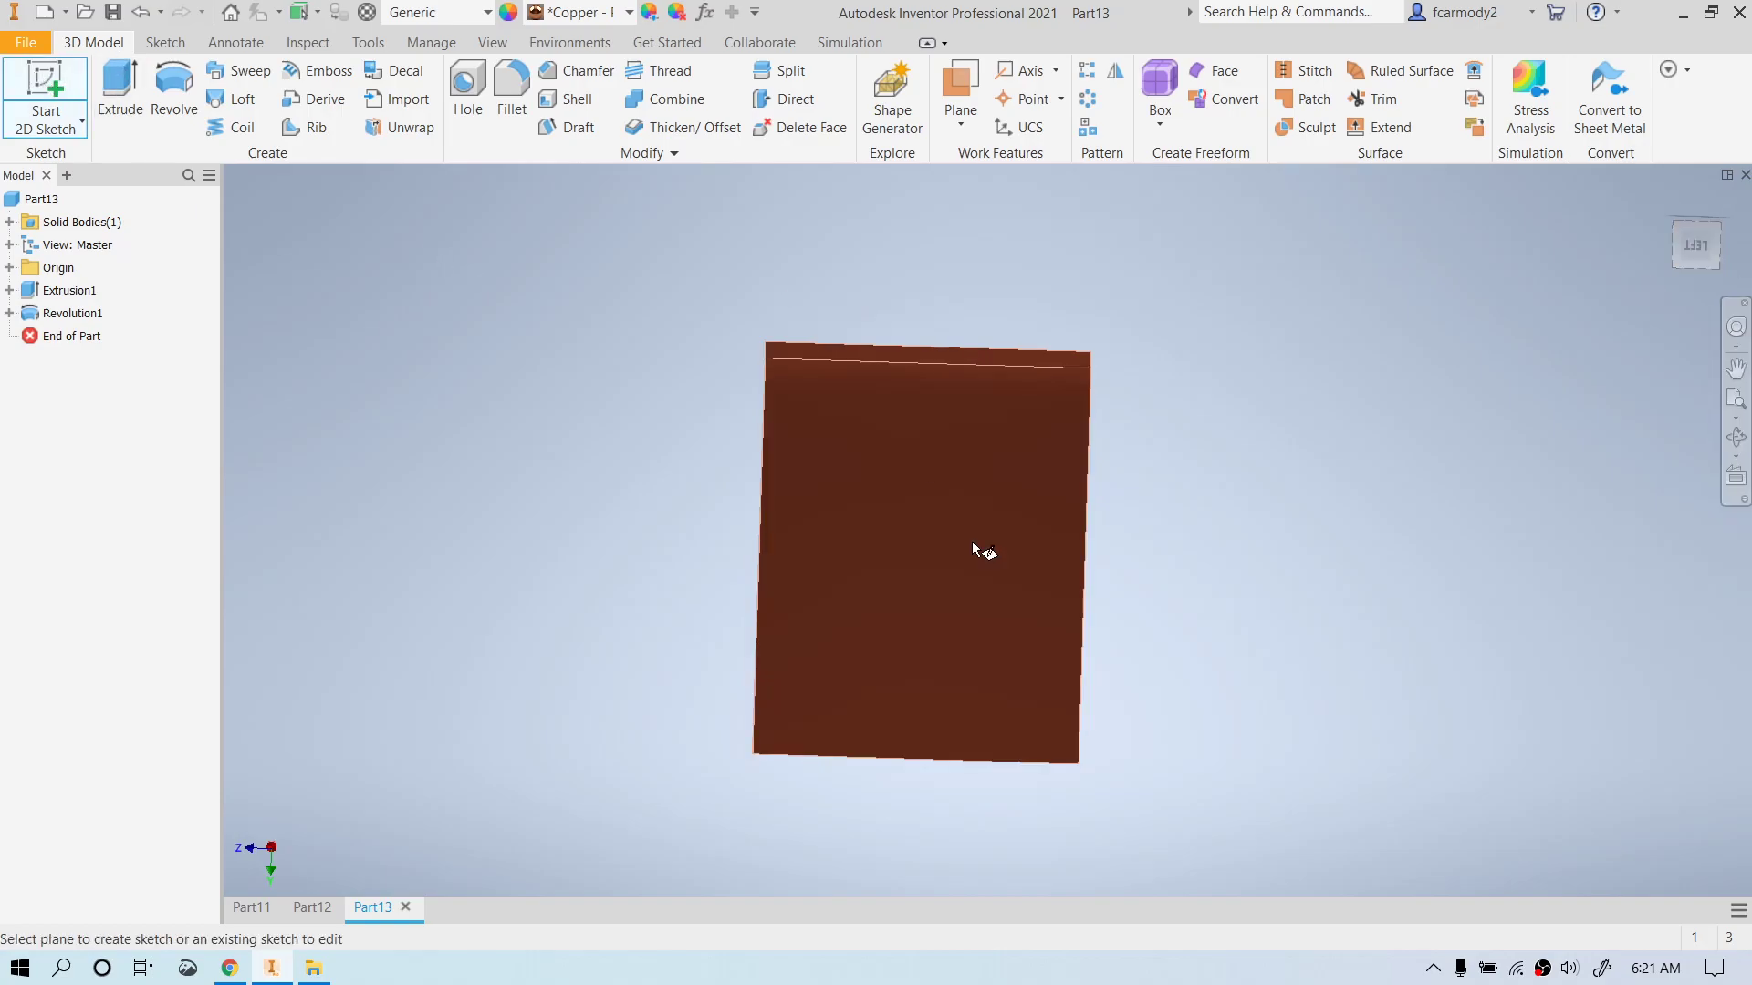
pyautogui.click(973, 544)
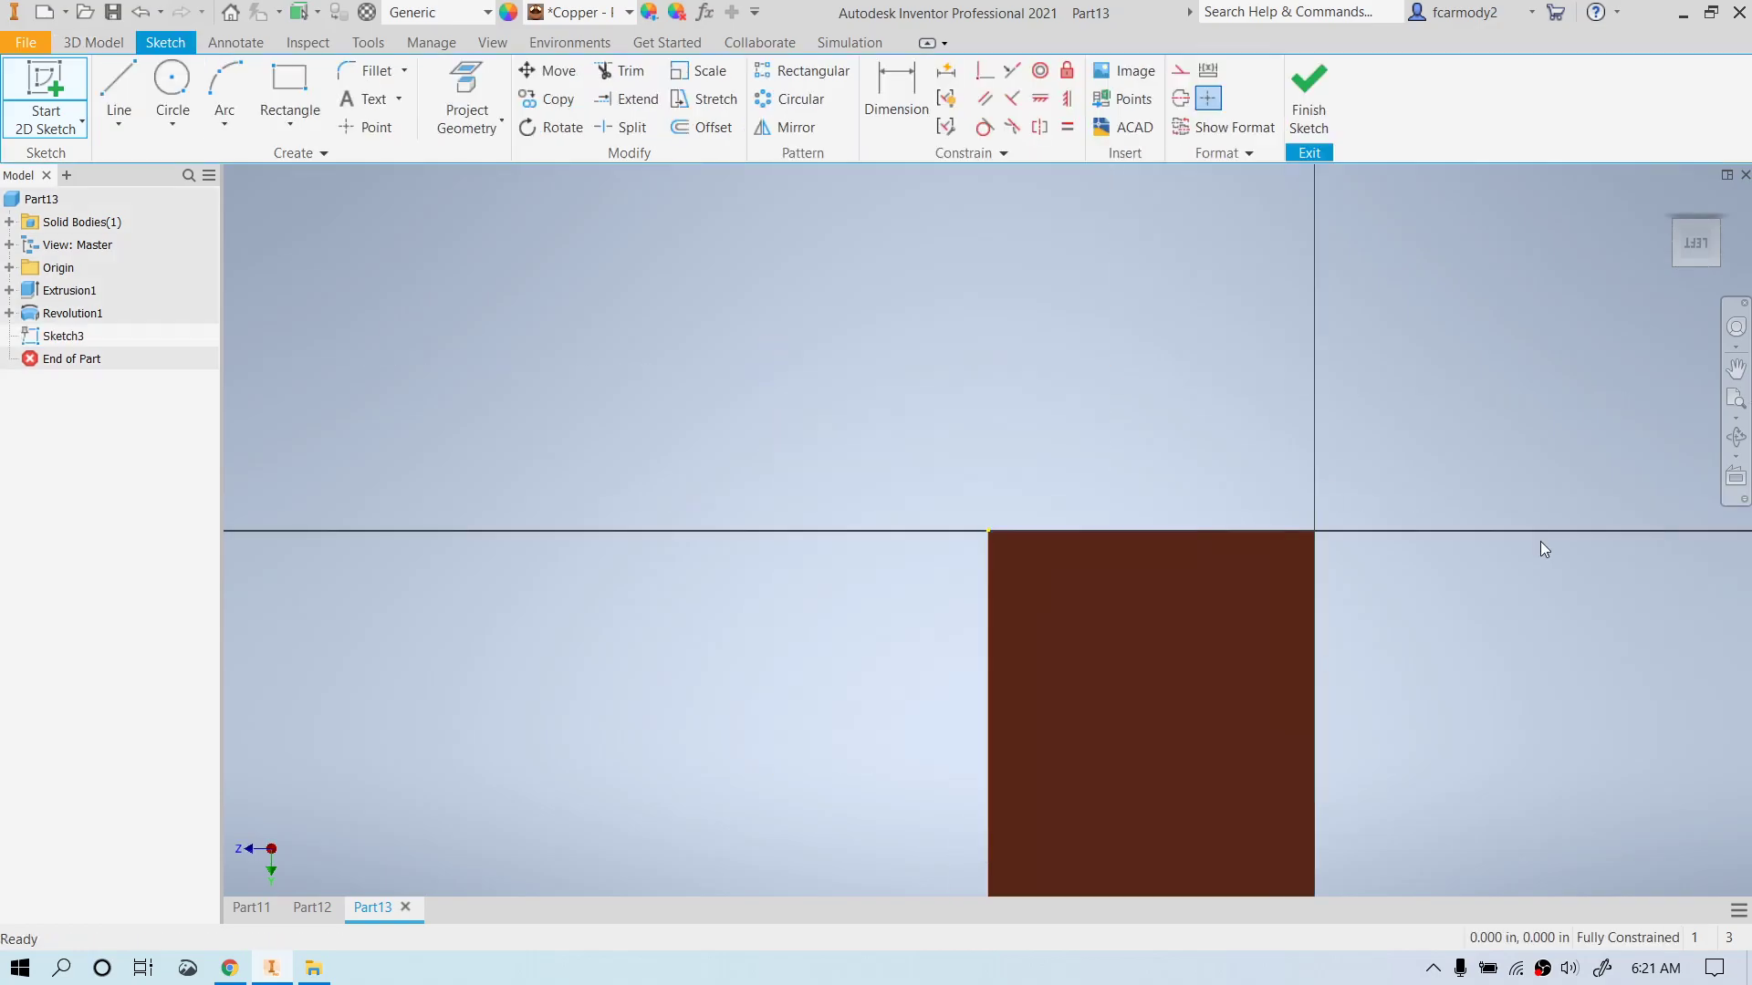
pyautogui.scroll(-3, 1531, 587)
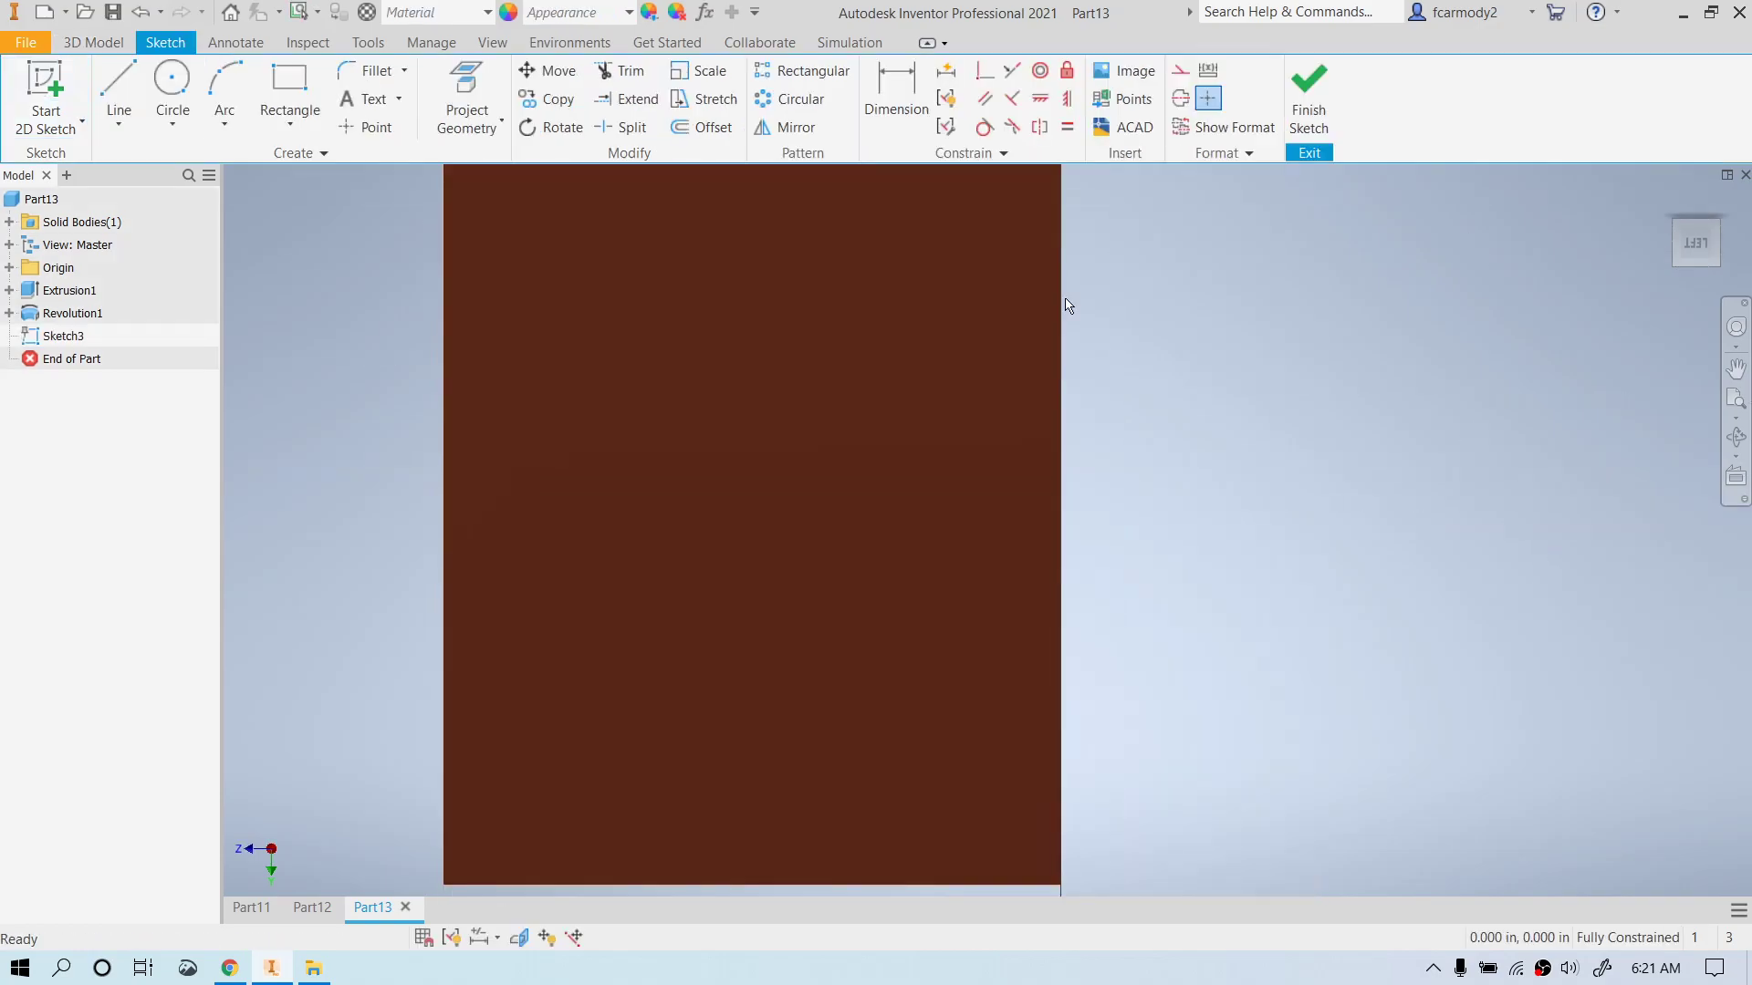
# - Draw a circle centred on the face's long side edge, with a diameter slightly smaller than the face's height
pyautogui.click(295, 76)
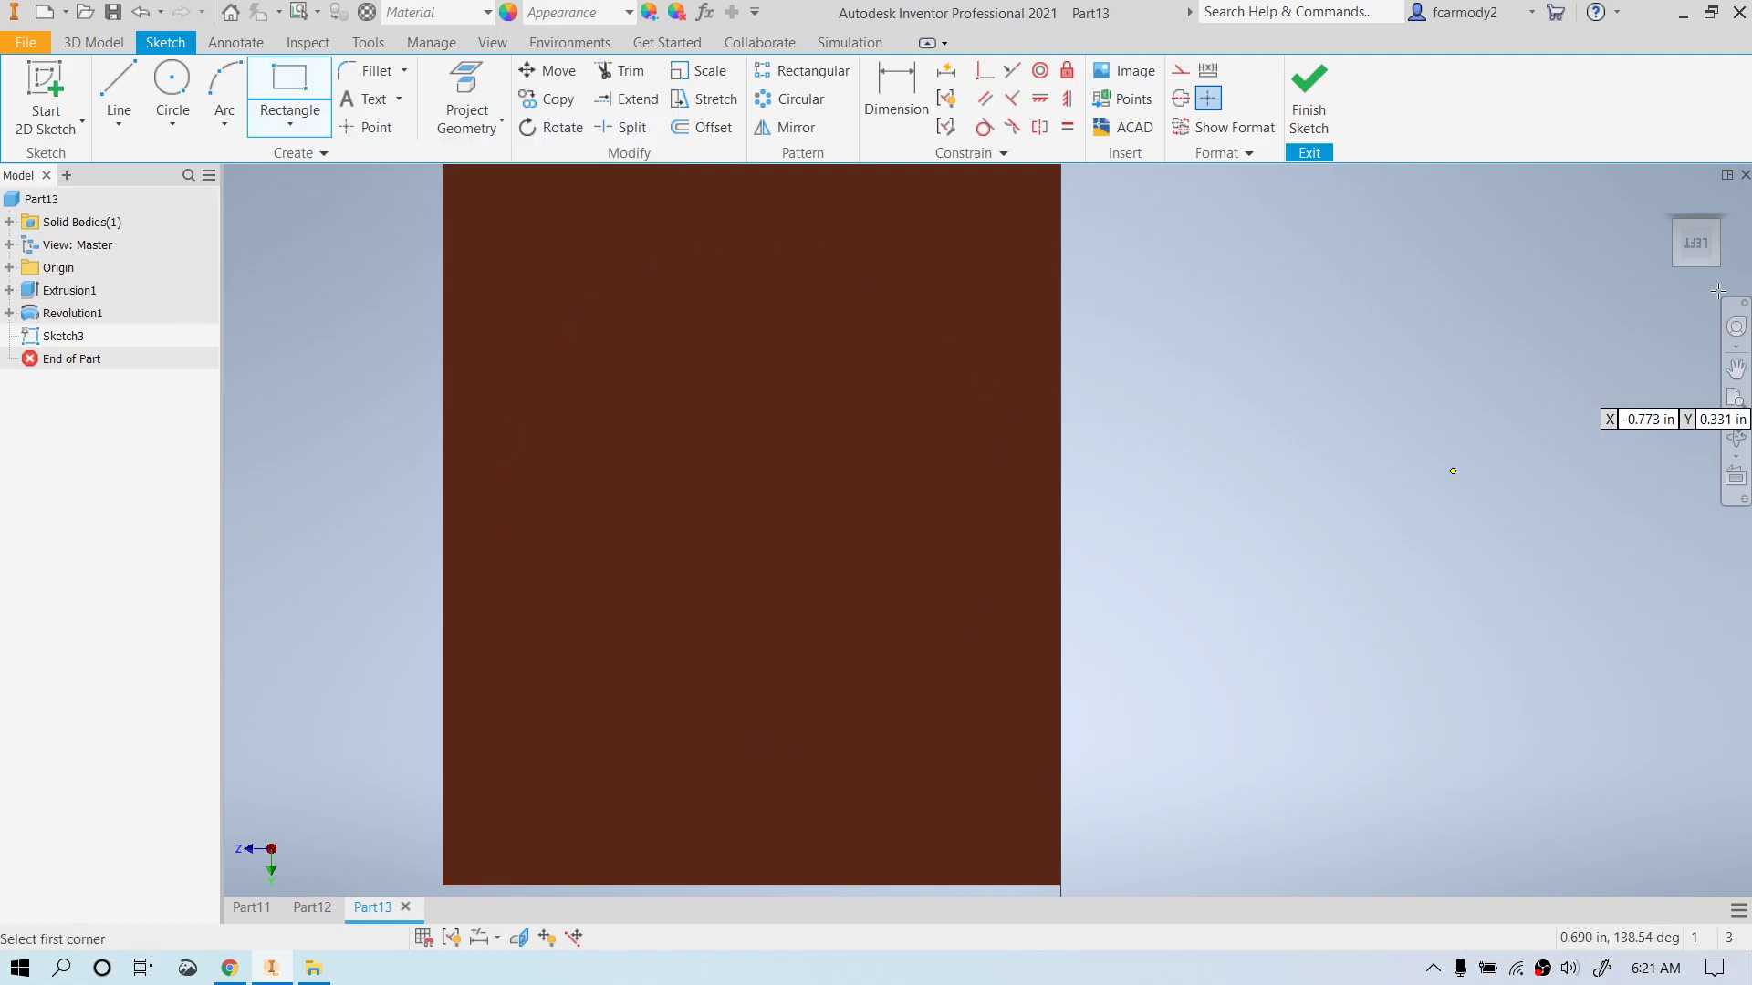
pyautogui.click(1690, 265)
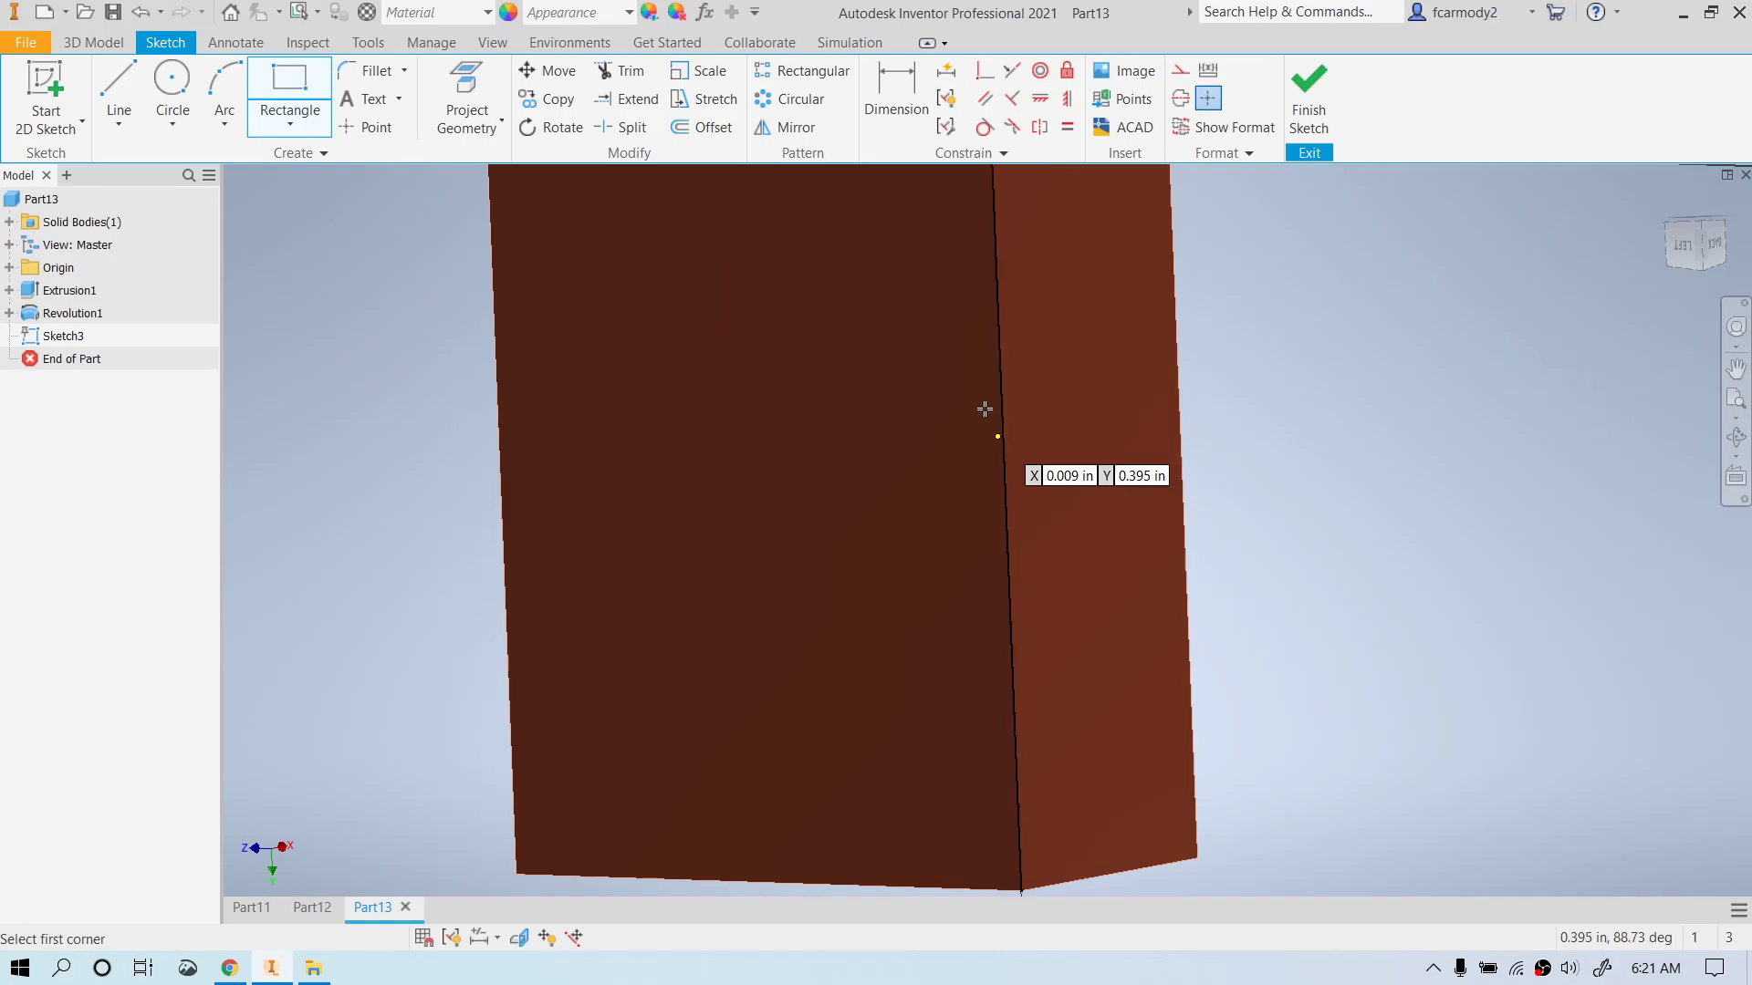
pyautogui.click(1684, 251)
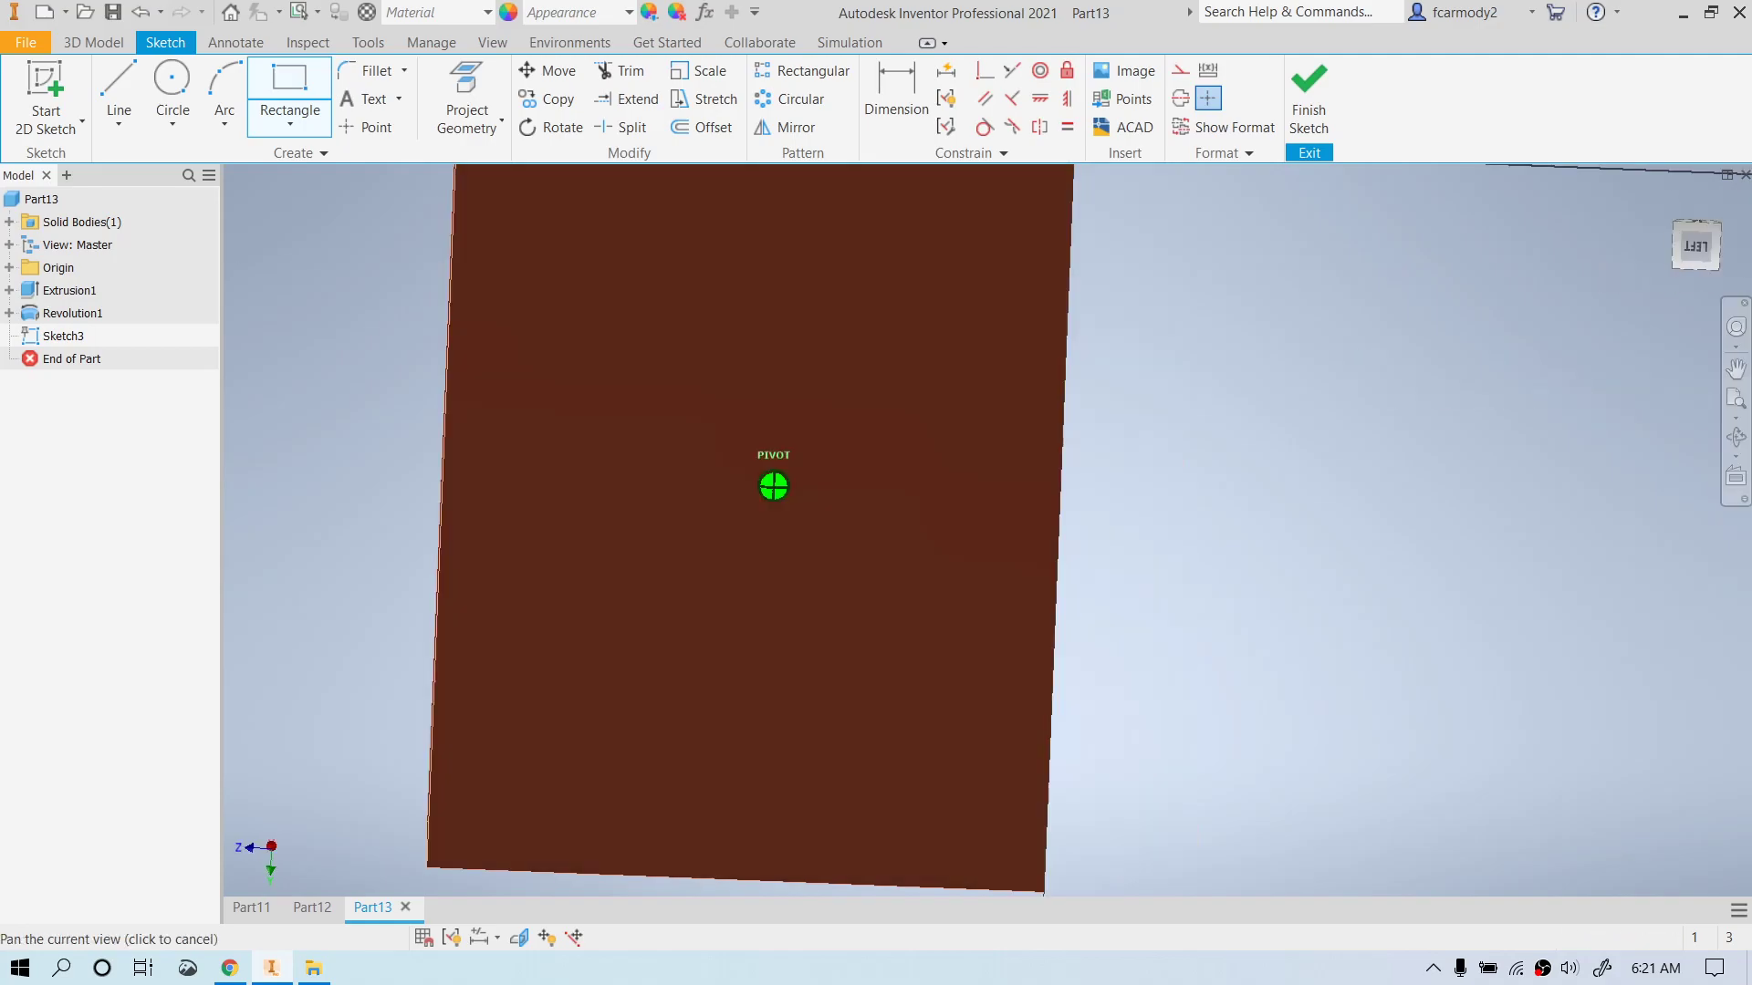
pyautogui.click(173, 91)
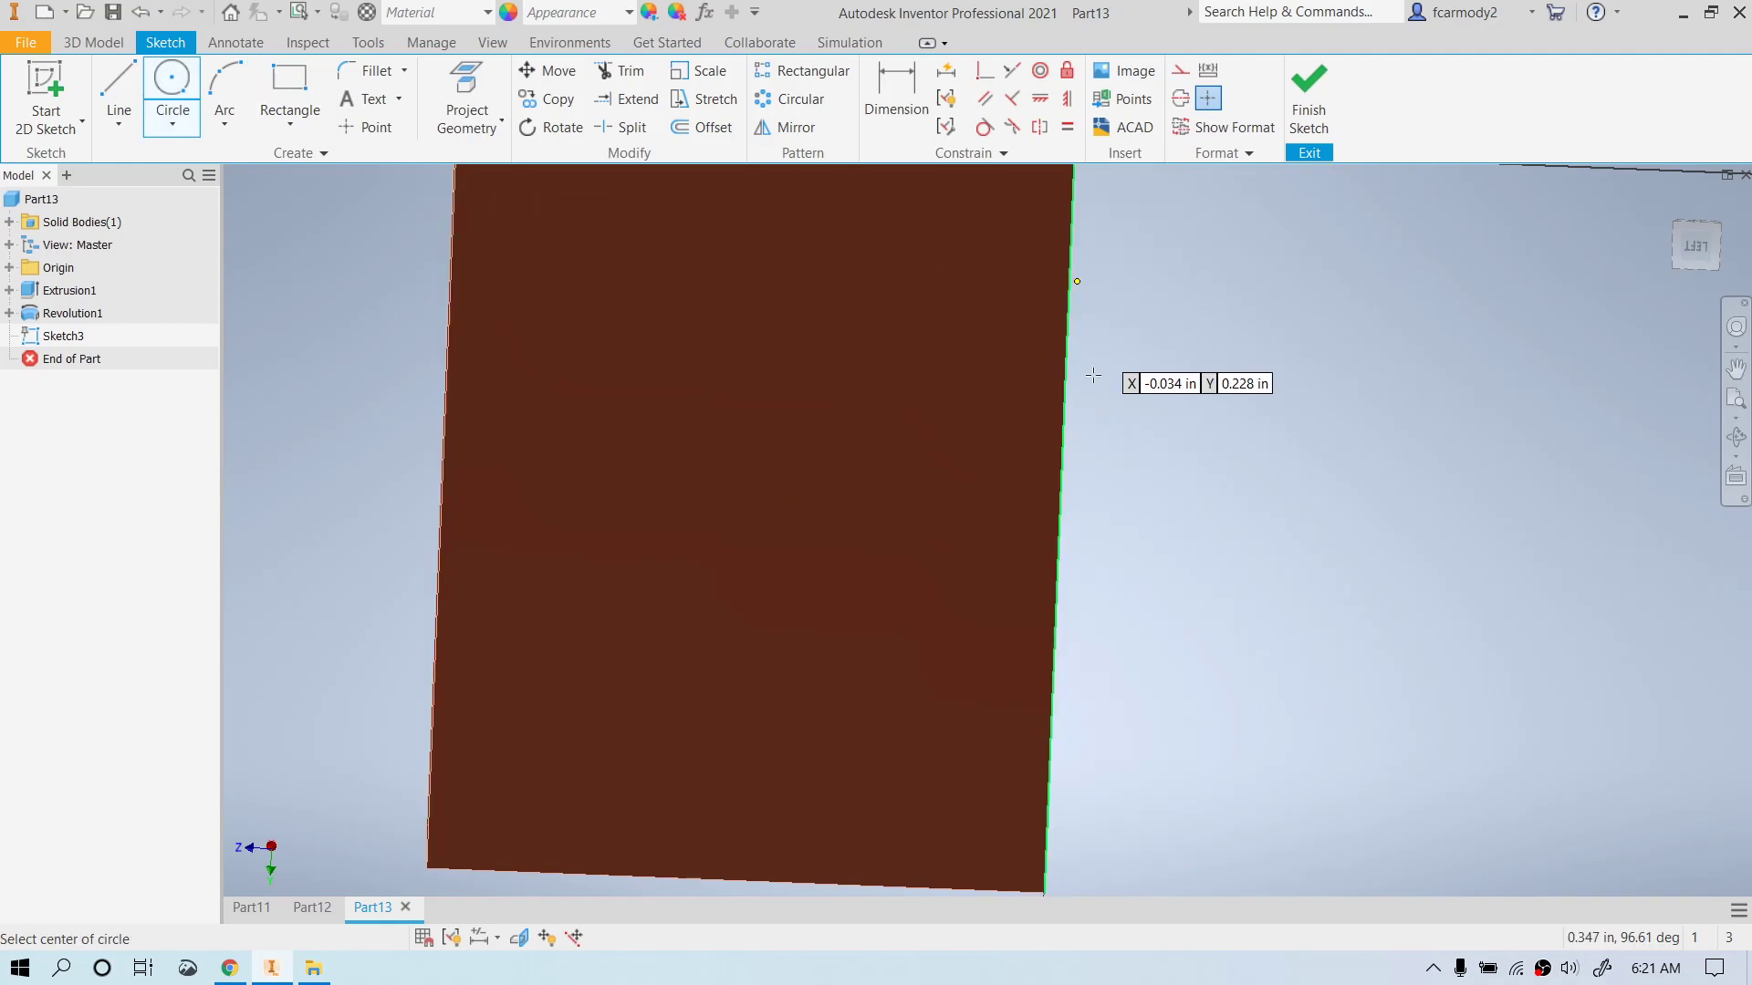
pyautogui.click(1060, 478)
pyautogui.click(1389, 477)
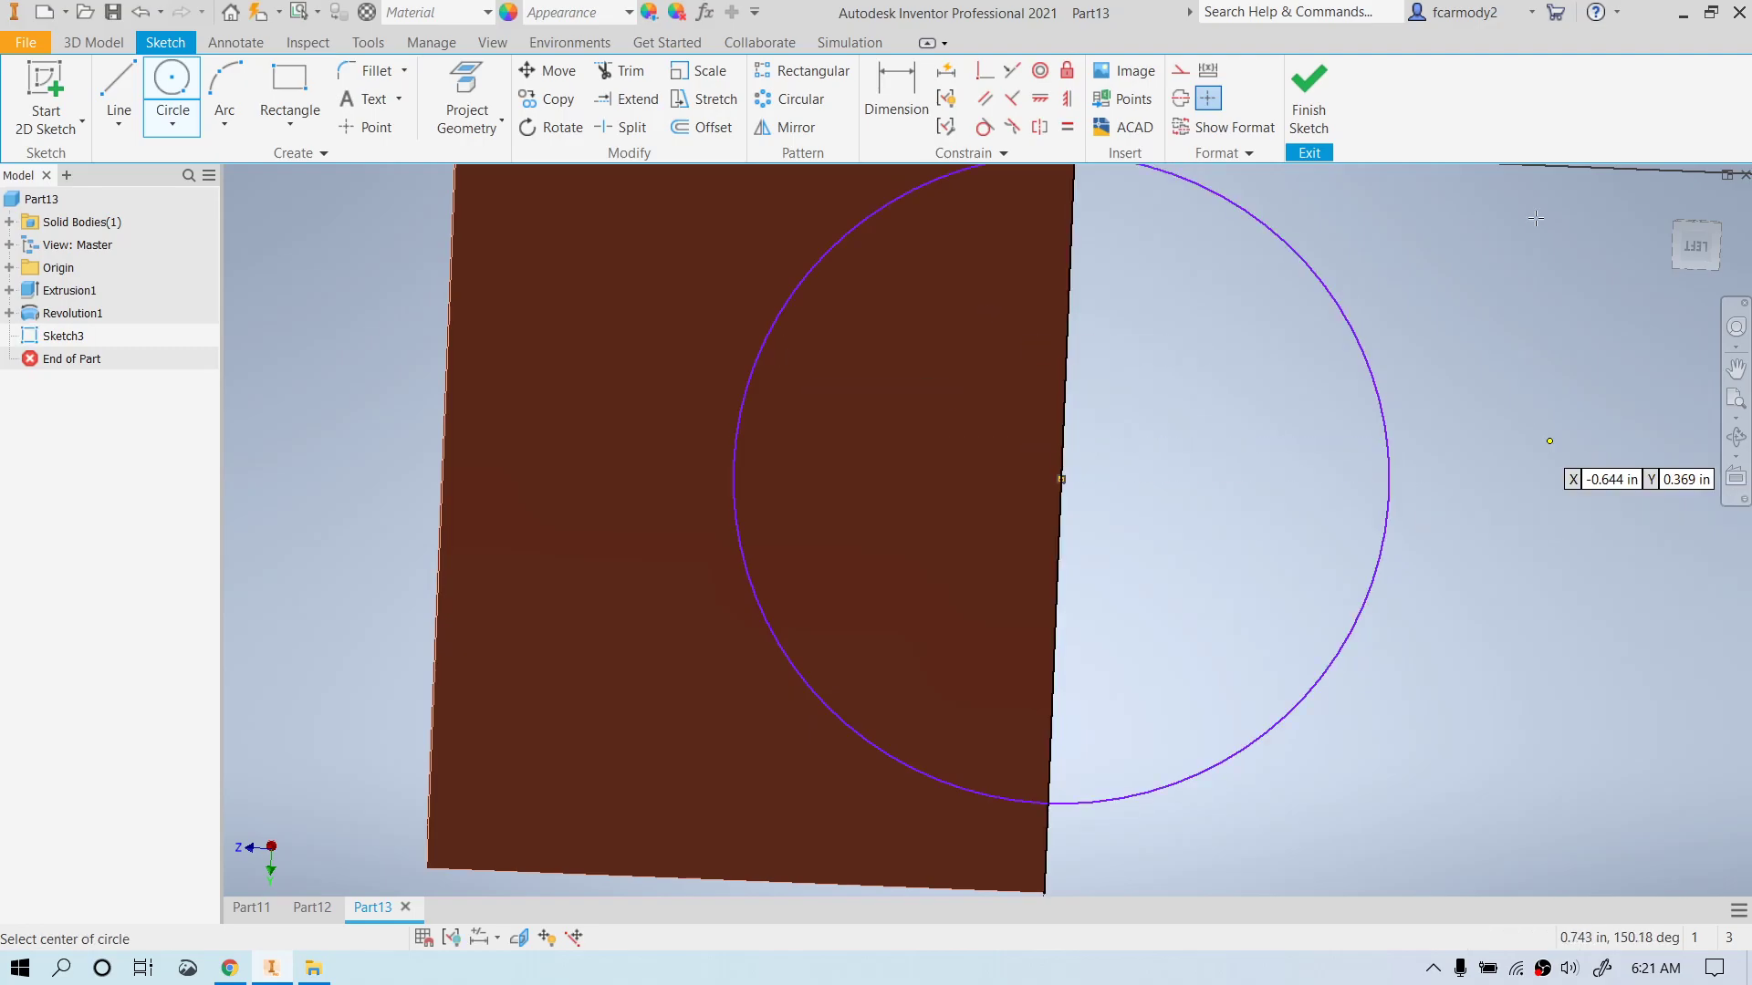
# - Draw a vertical diameter line along the block's edge from the circle's highest point to its lowest, and finish the sketch
pyautogui.click(1690, 243)
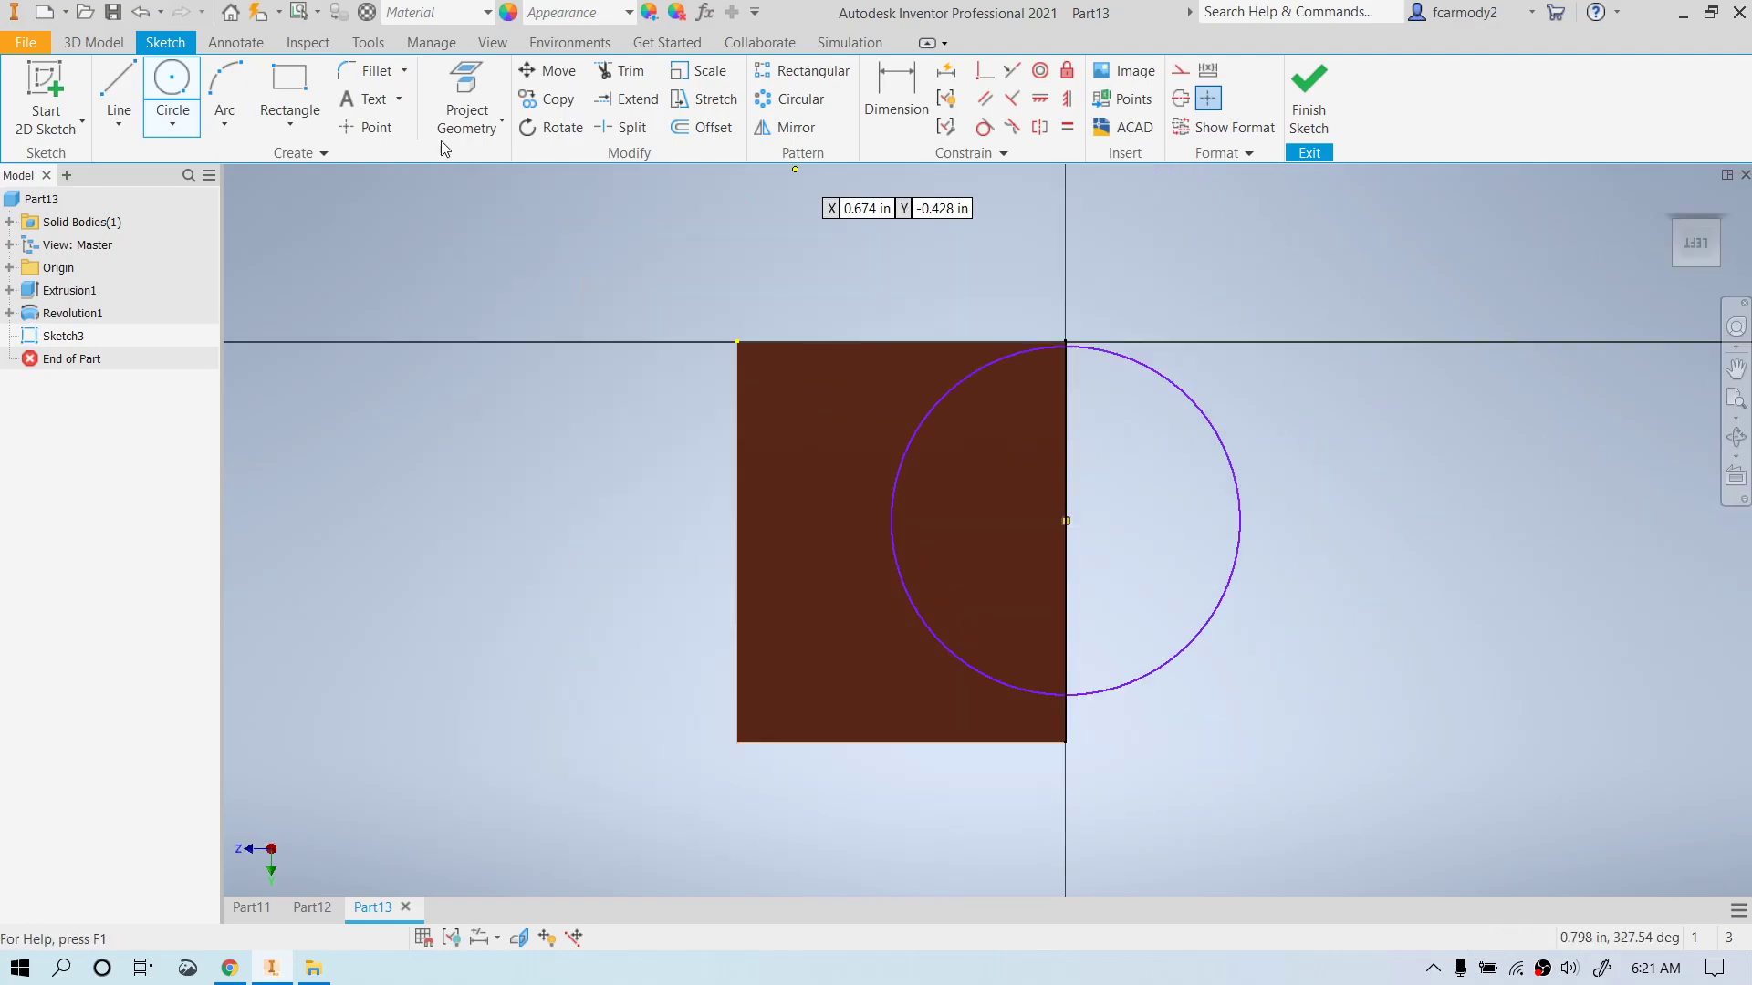
pyautogui.click(128, 96)
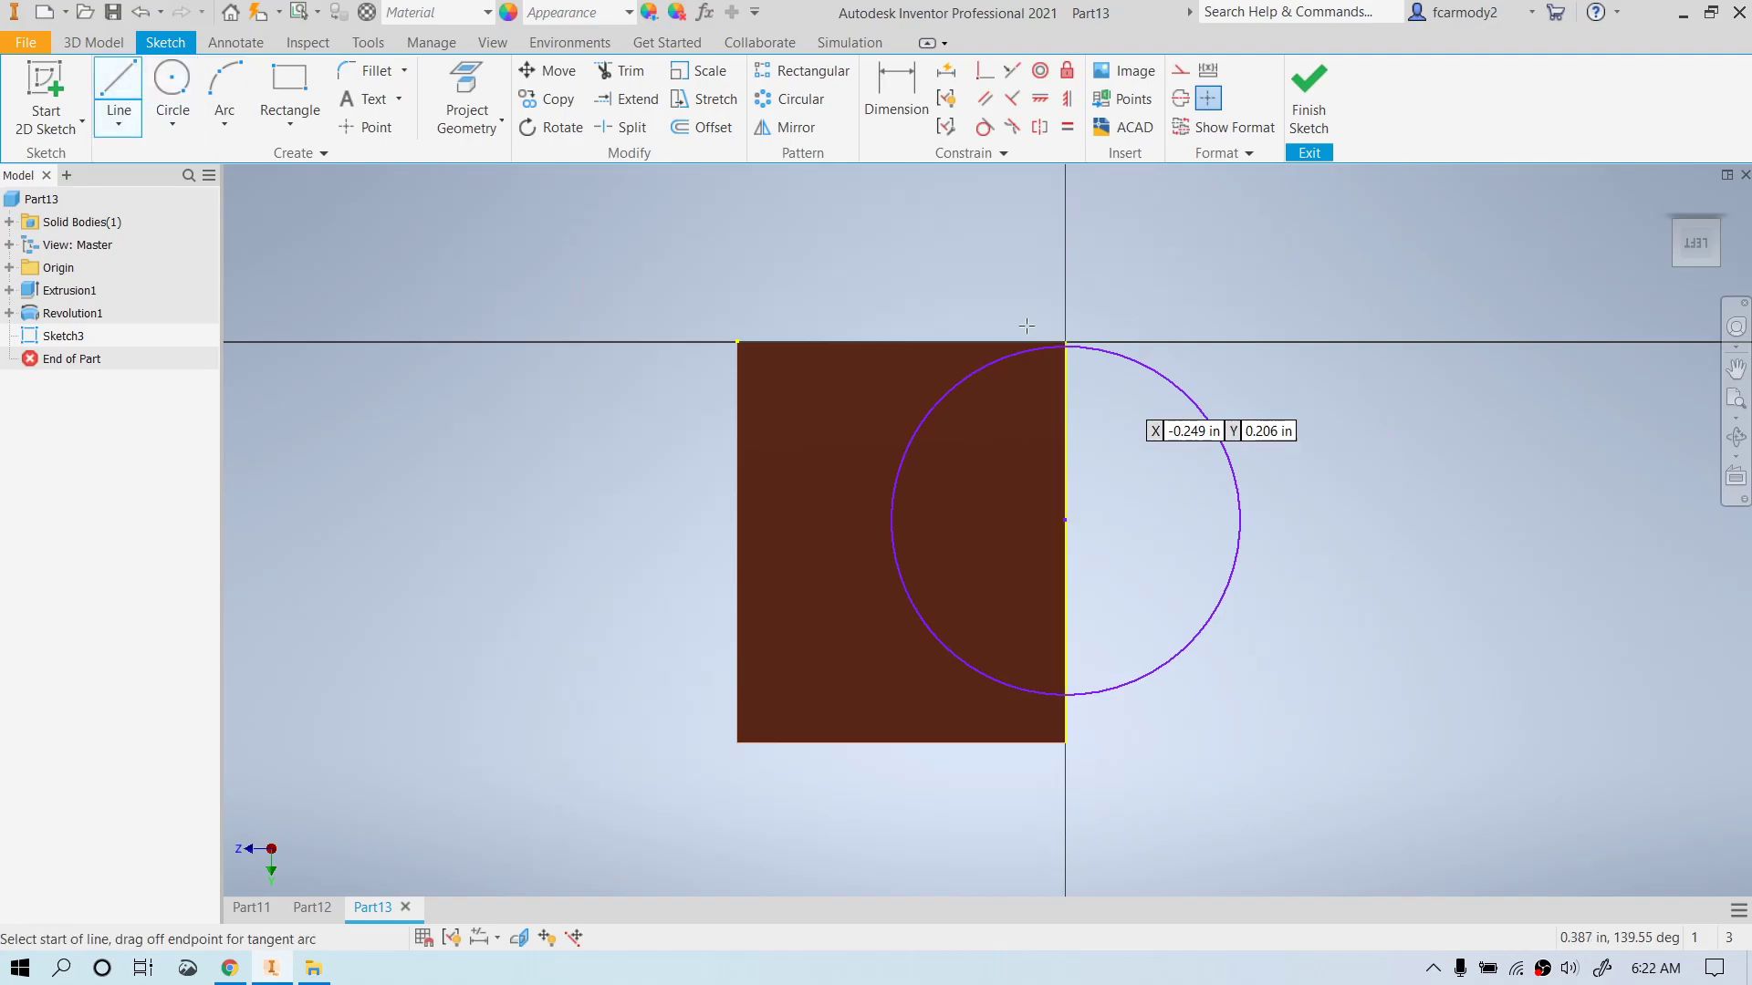
pyautogui.click(1071, 348)
pyautogui.click(1061, 694)
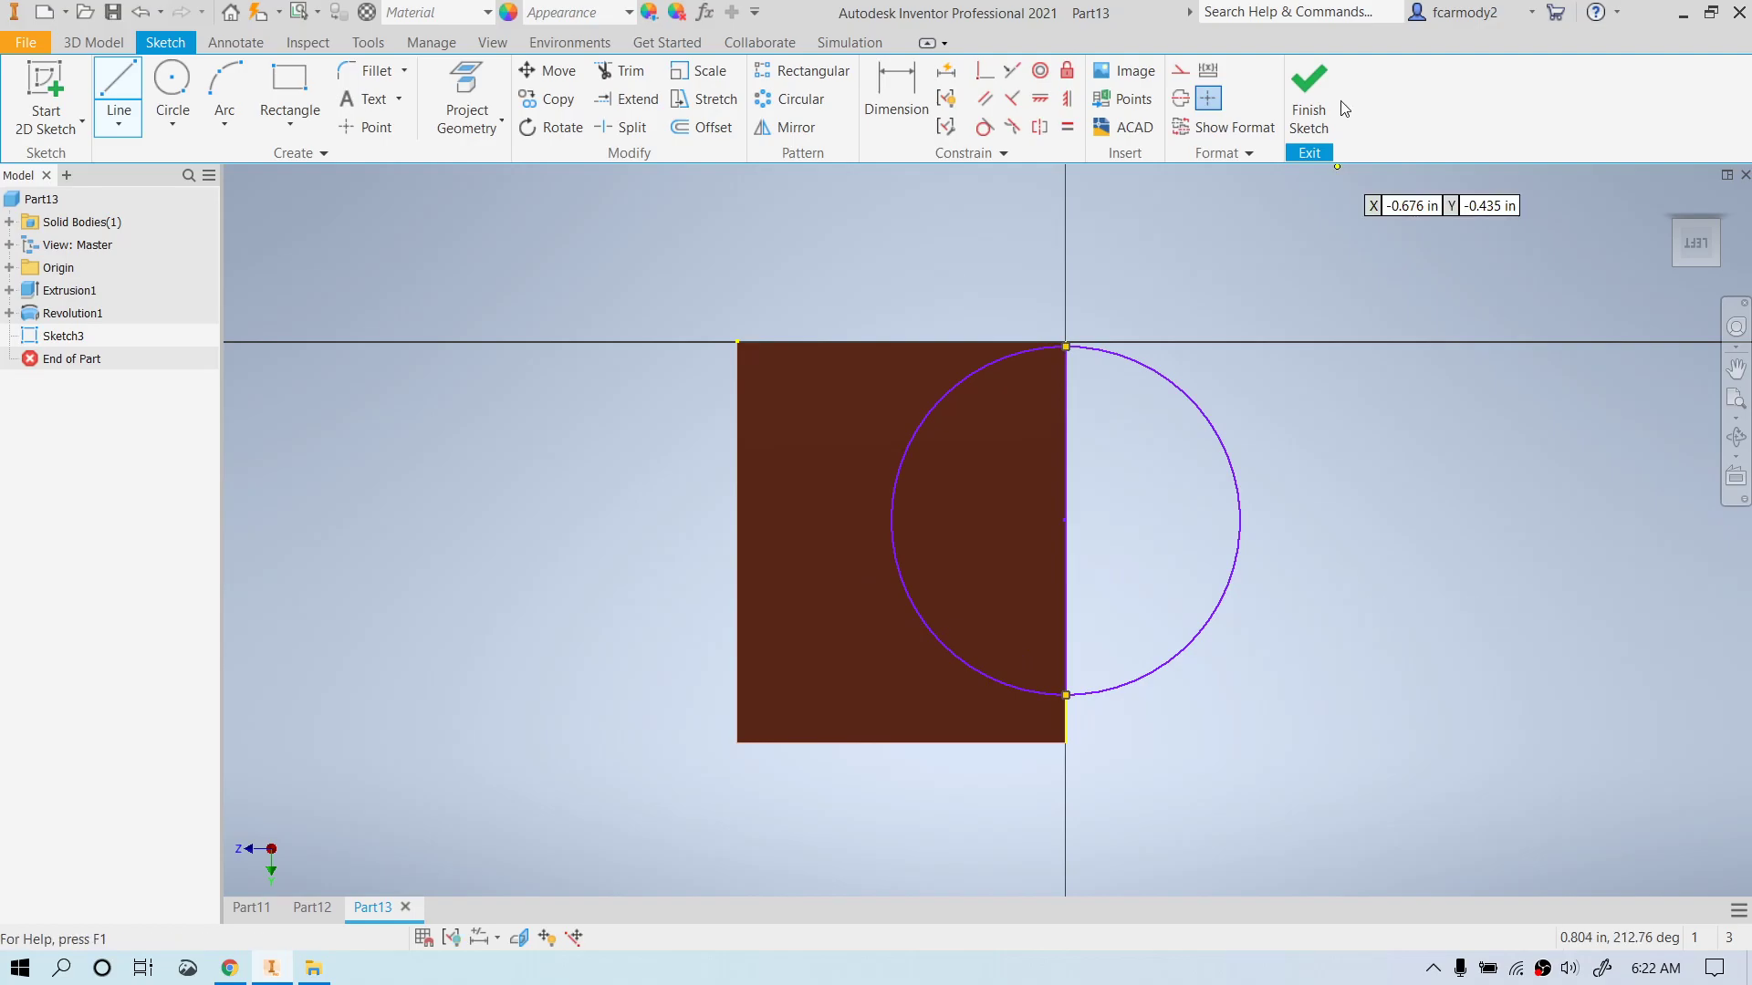
pyautogui.click(1309, 96)
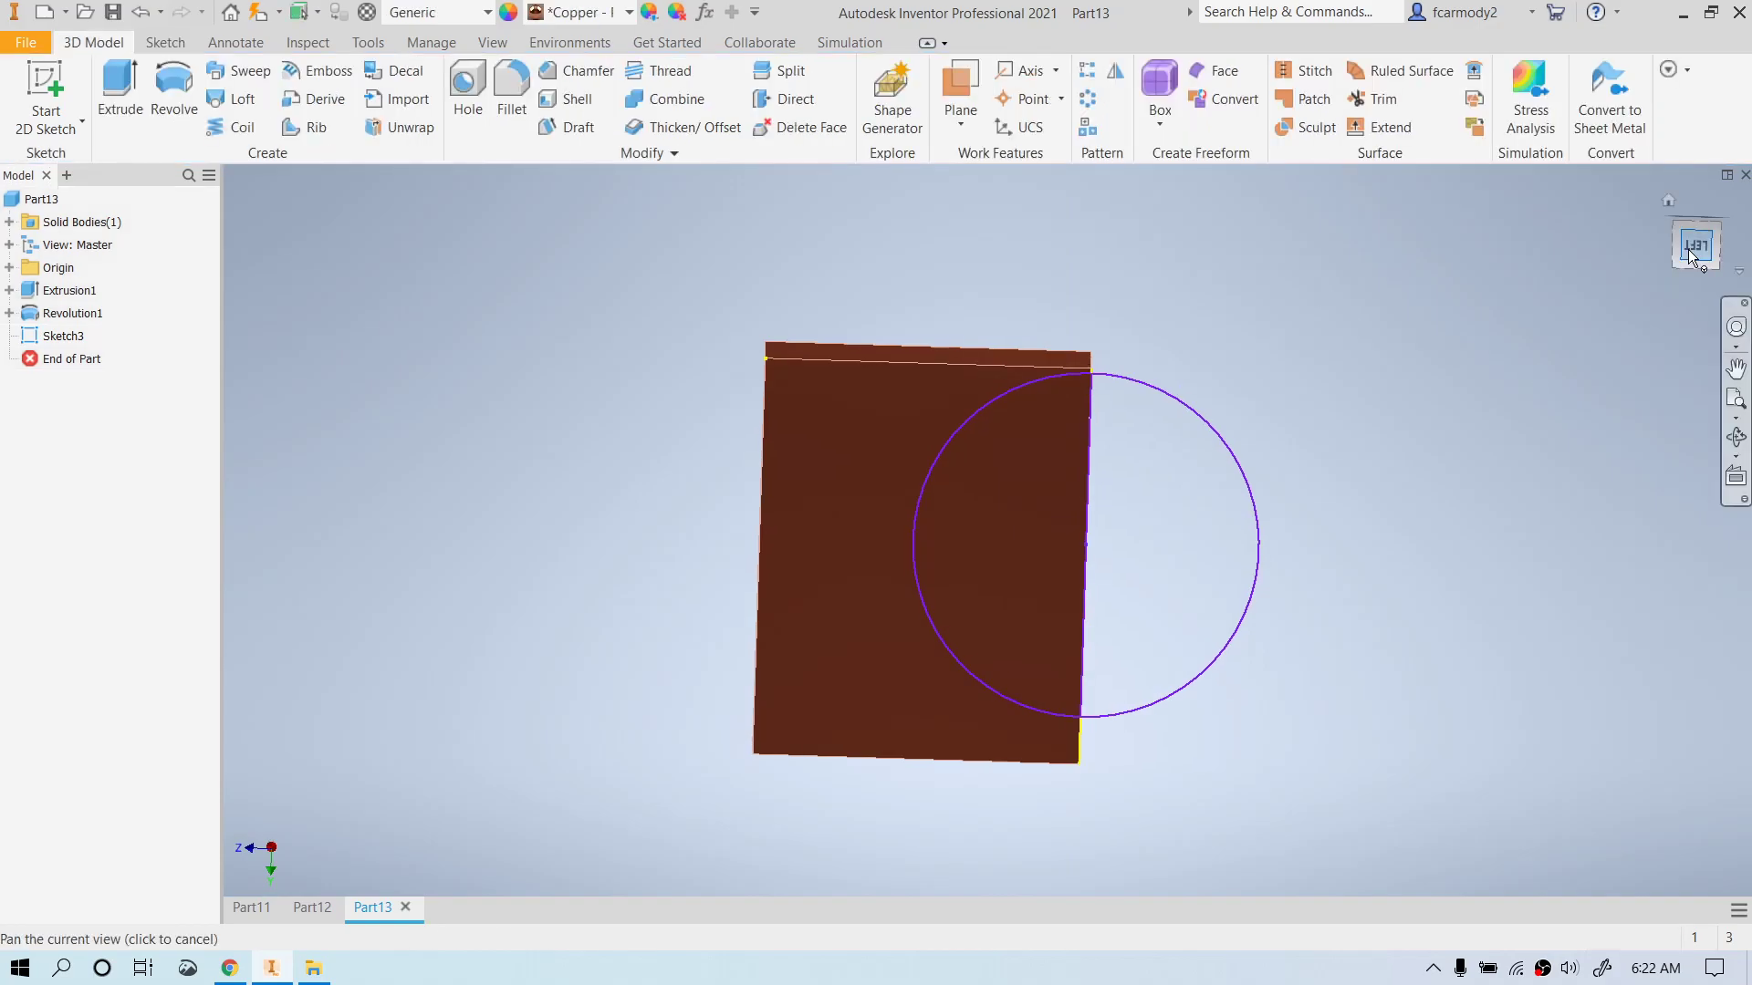
# - Set up a joining 360-degree Revolve of the half circle lying on the block's face, with the diameter line as axis
pyautogui.moveTo(1688, 246); pyautogui.dragTo(1667, 263)
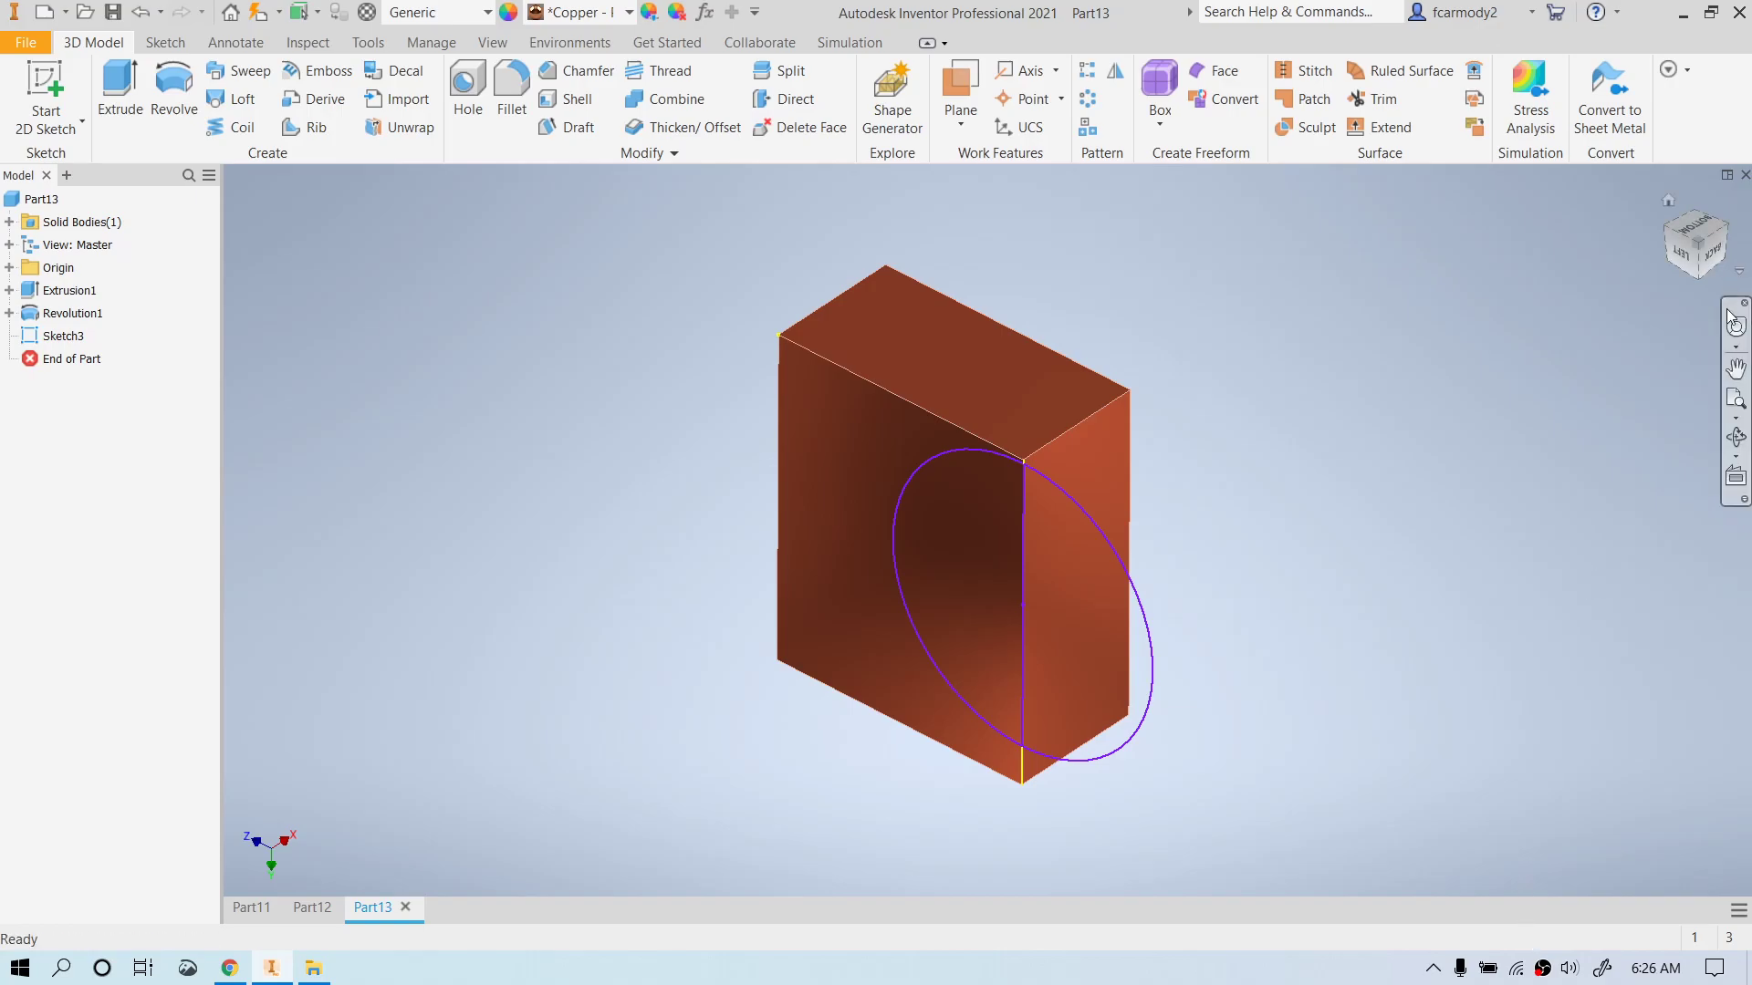
pyautogui.moveTo(1702, 239)
pyautogui.mouseDown()
pyautogui.moveTo(1688, 310)
pyautogui.moveTo(1623, 374)
pyautogui.mouseUp()
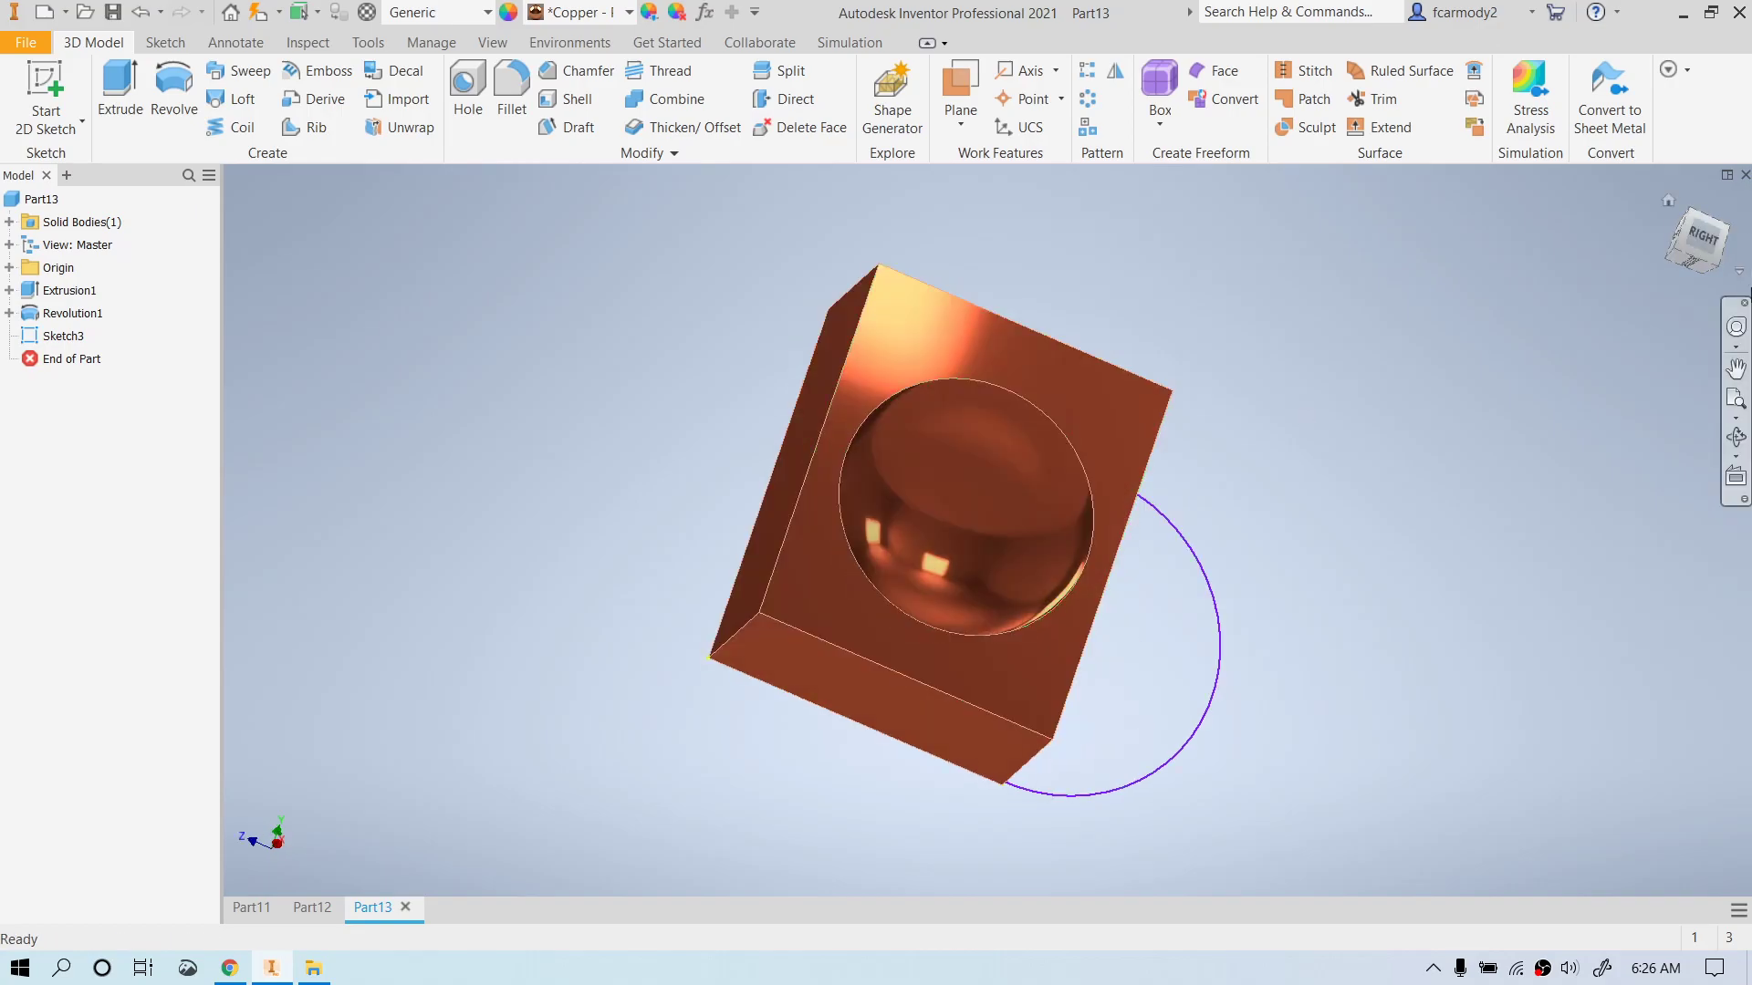
pyautogui.moveTo(1722, 204); pyautogui.dragTo(1704, 71)
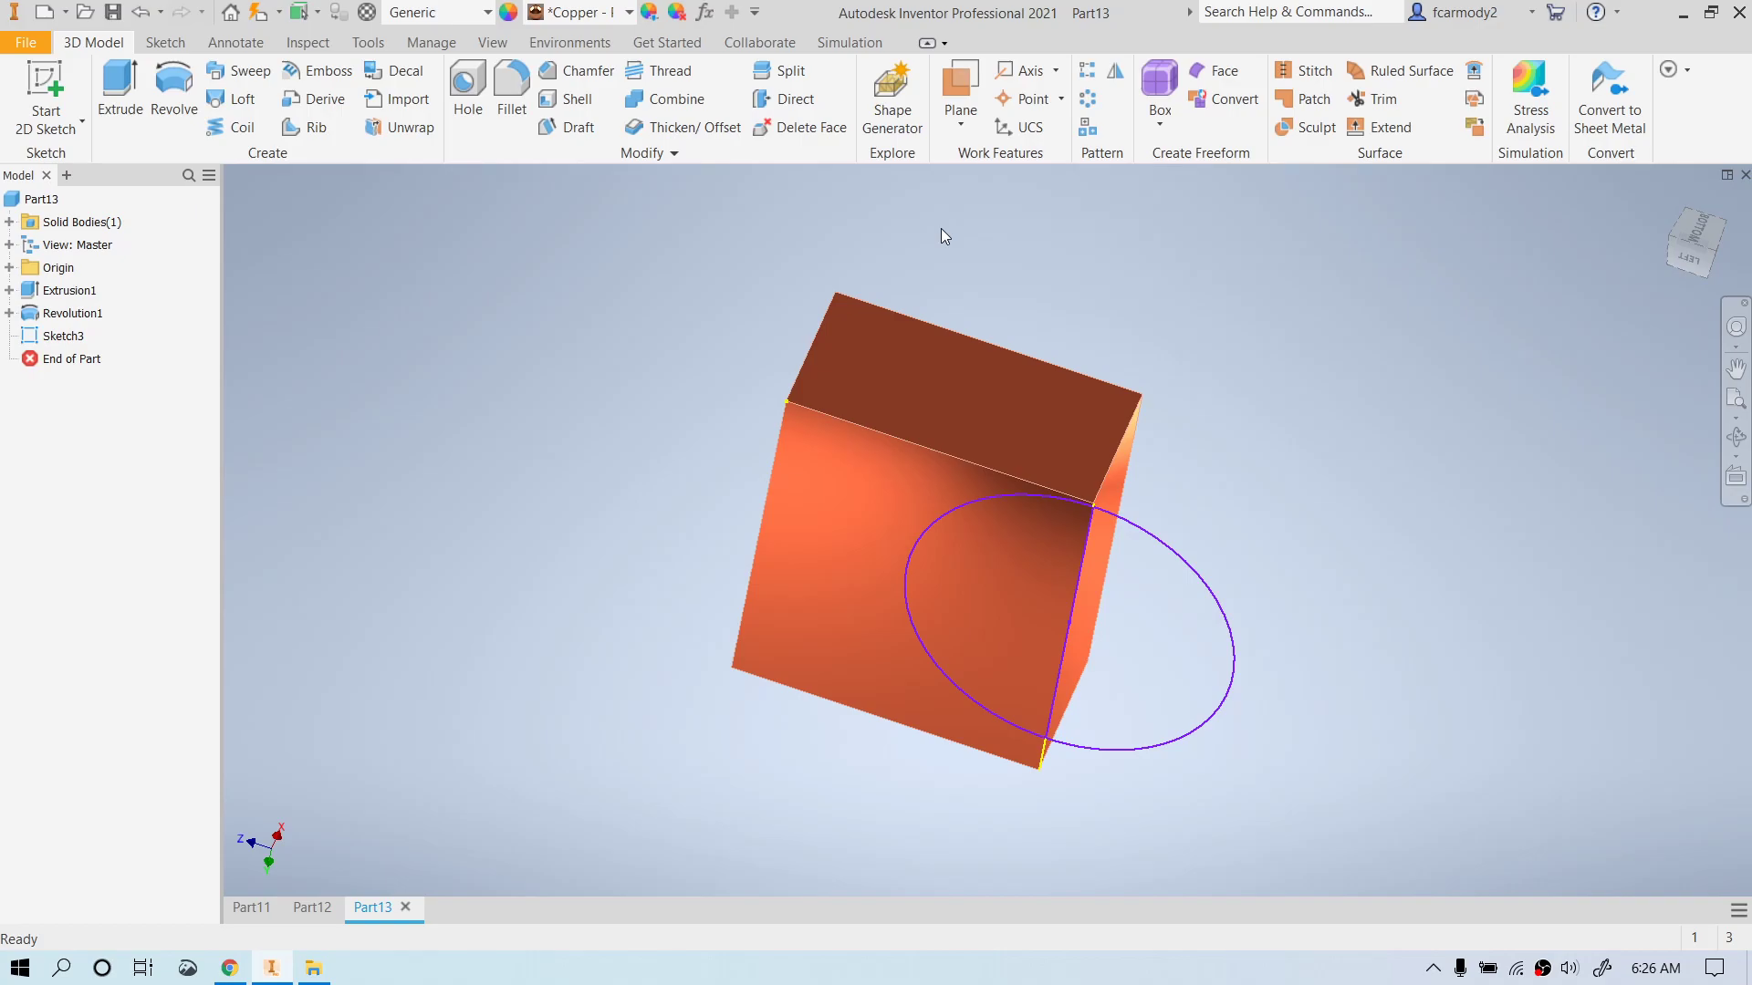
pyautogui.click(173, 91)
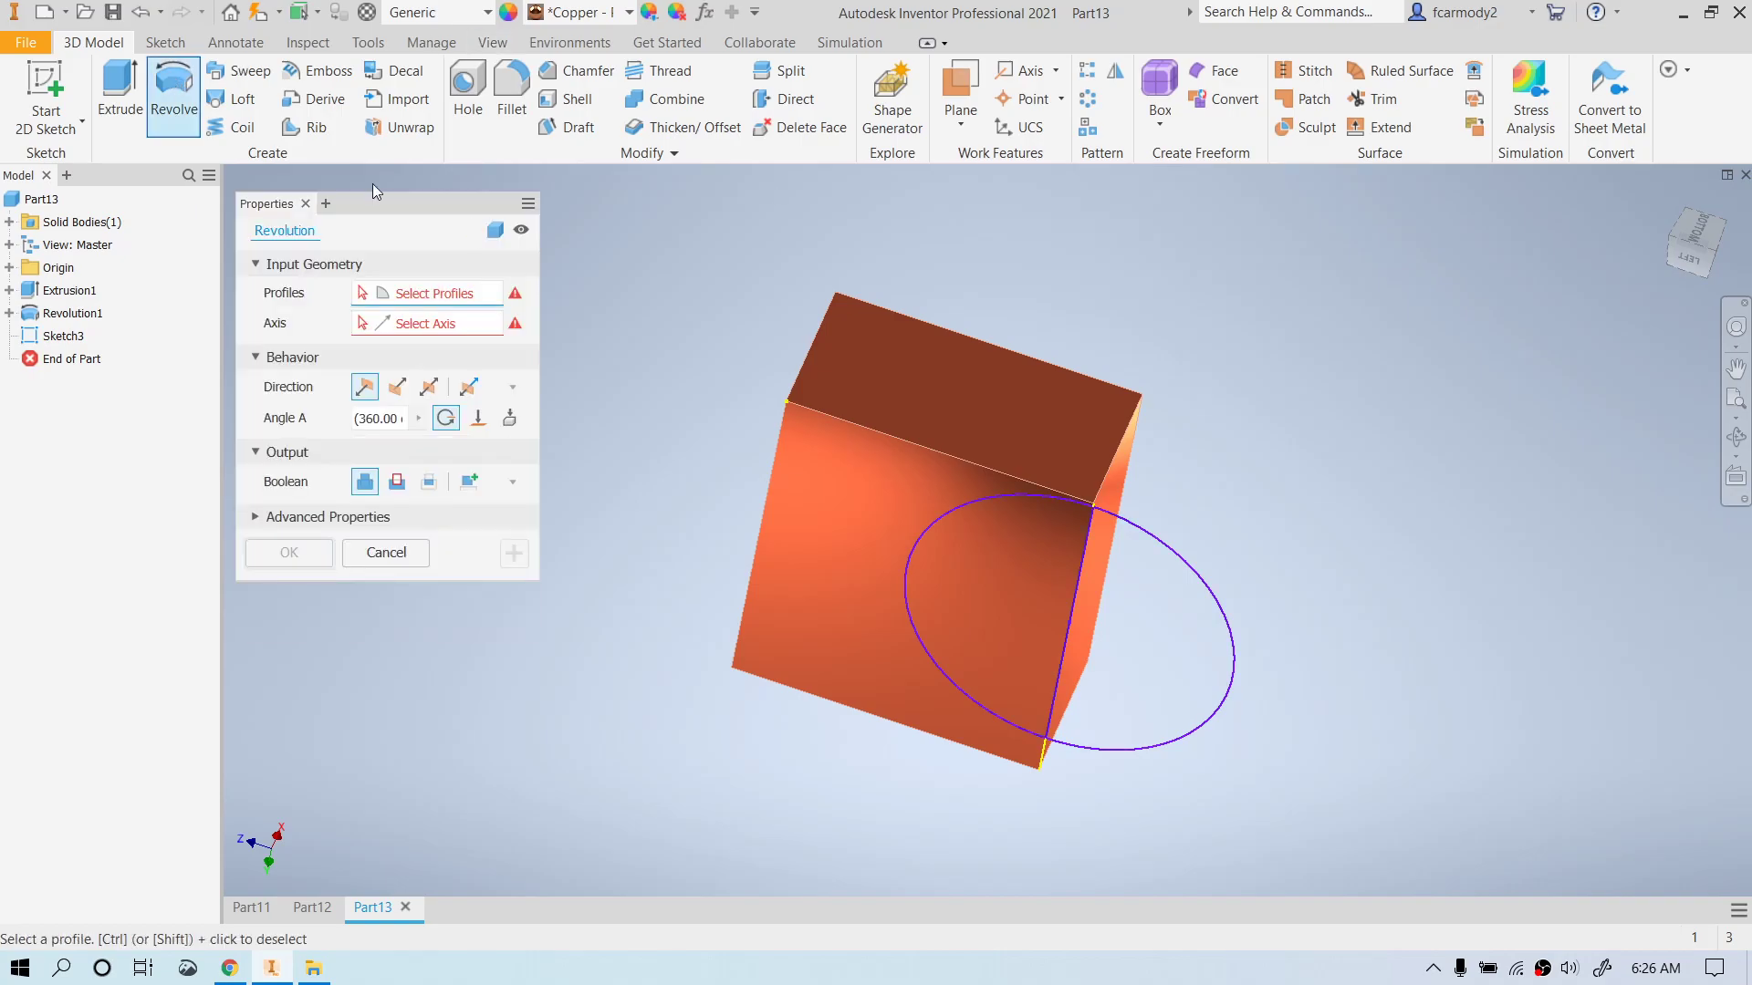
pyautogui.click(978, 555)
pyautogui.click(457, 330)
pyautogui.click(1082, 568)
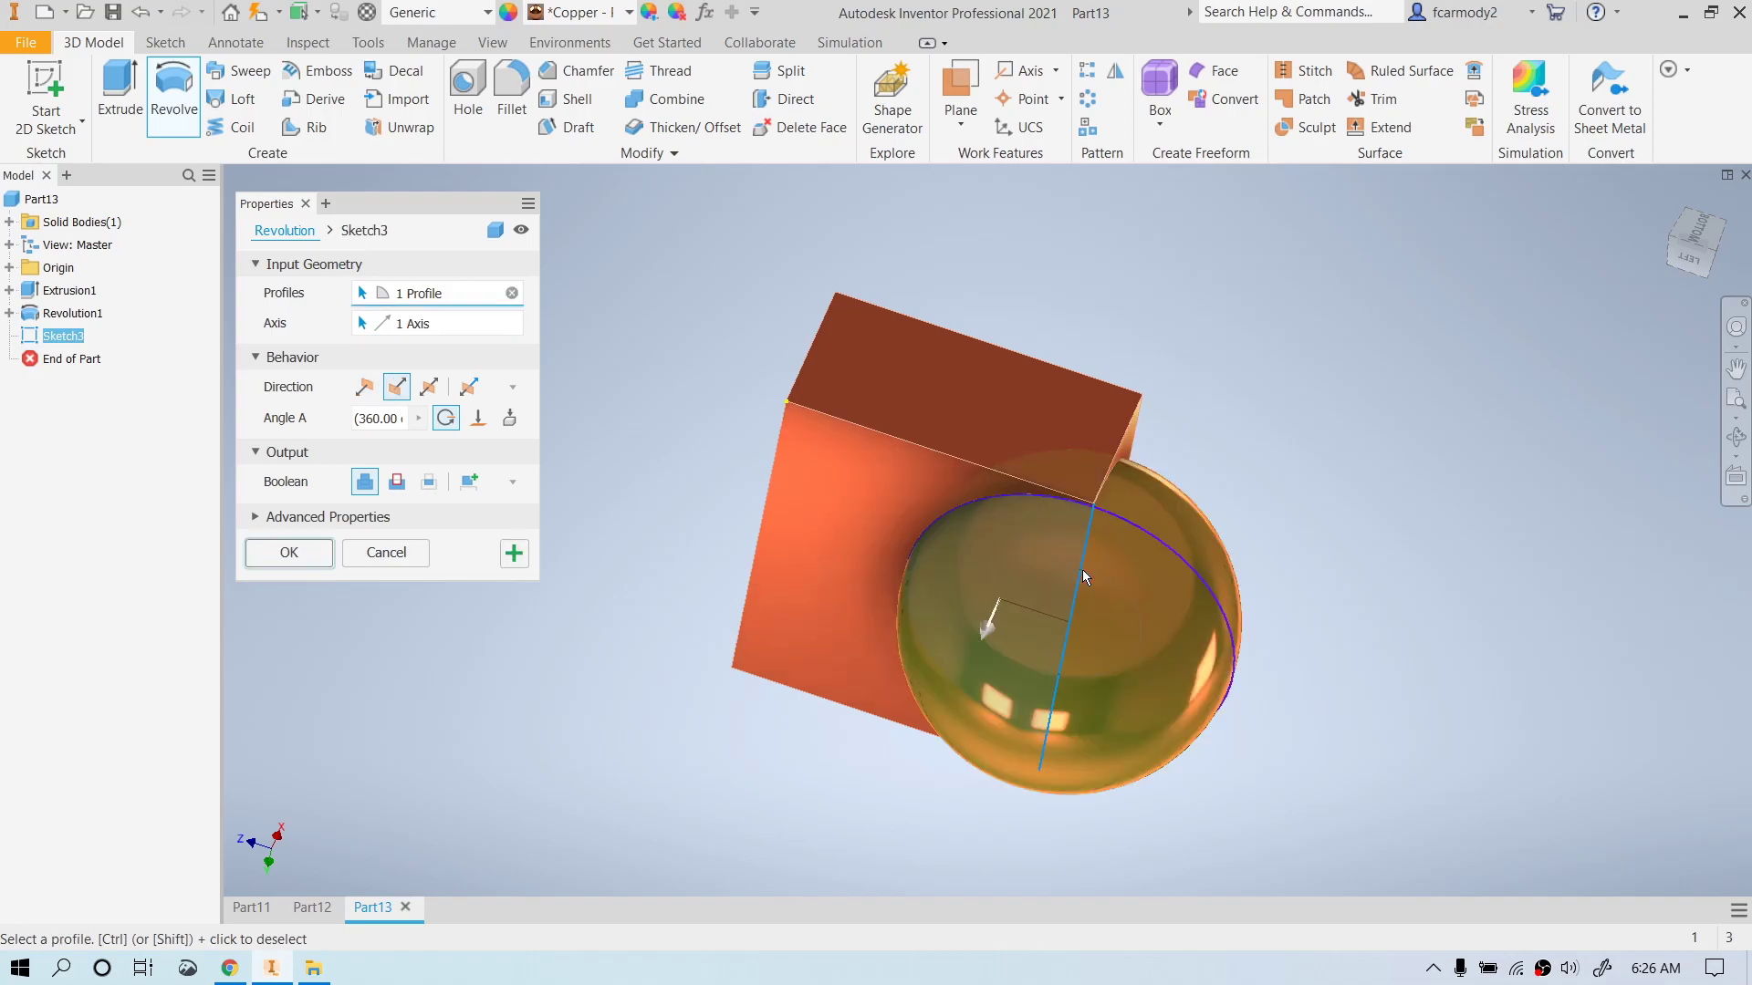
# - Change the revolve's extent to end at the block's narrow side face adjoining the axis
pyautogui.click(1720, 269)
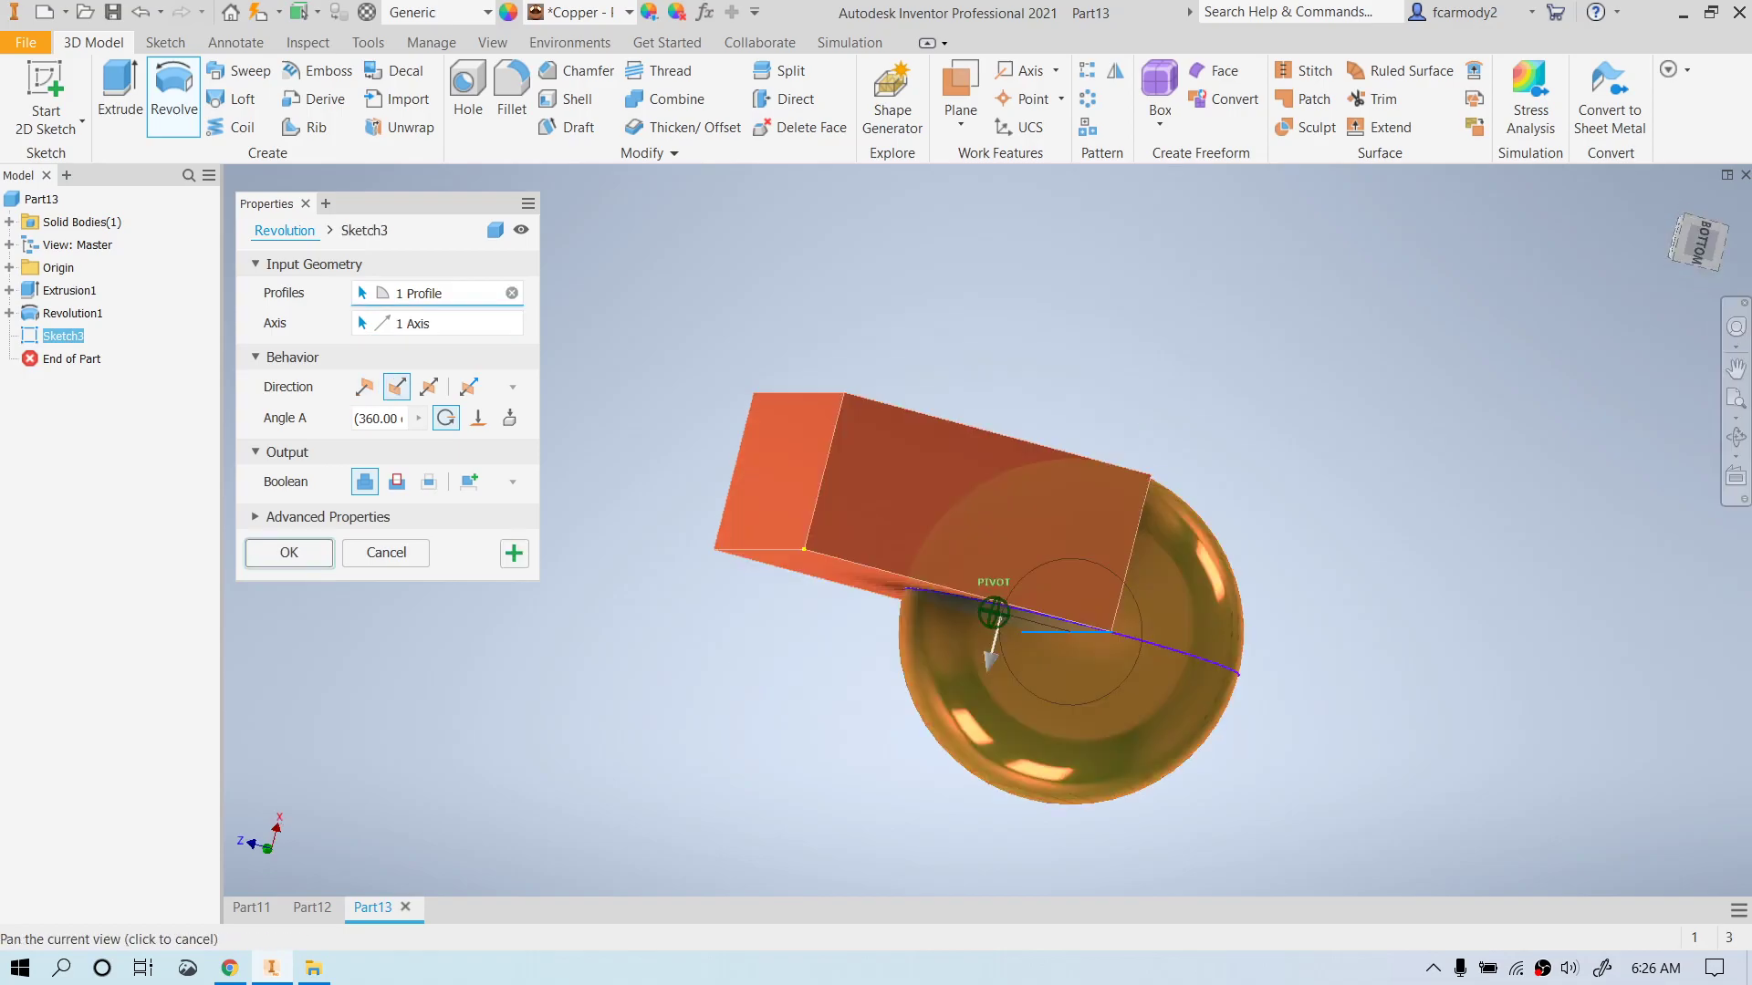
pyautogui.moveTo(994, 630)
pyautogui.keyDown('shift'); pyautogui.mouseDown(button='middle')
pyautogui.moveTo(985, 488)
pyautogui.moveTo(992, 638)
pyautogui.moveTo(963, 588)
pyautogui.moveTo(962, 610)
pyautogui.mouseUp(button='middle'); pyautogui.keyUp('shift')
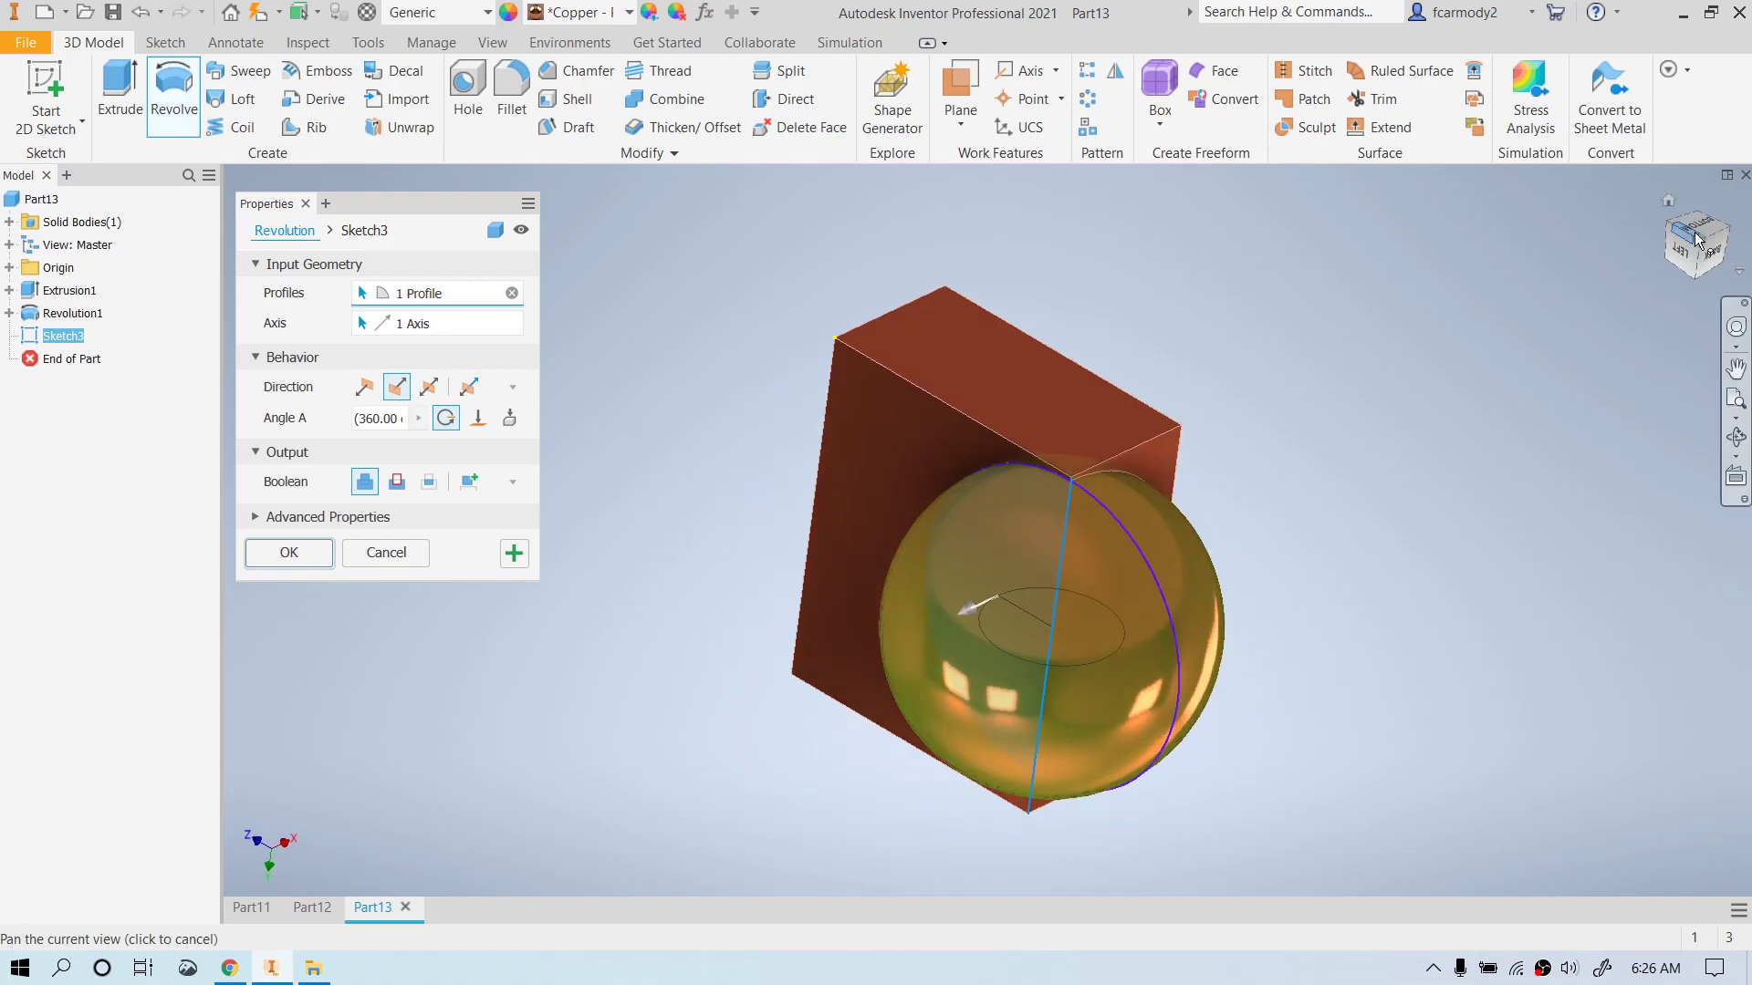
pyautogui.click(478, 418)
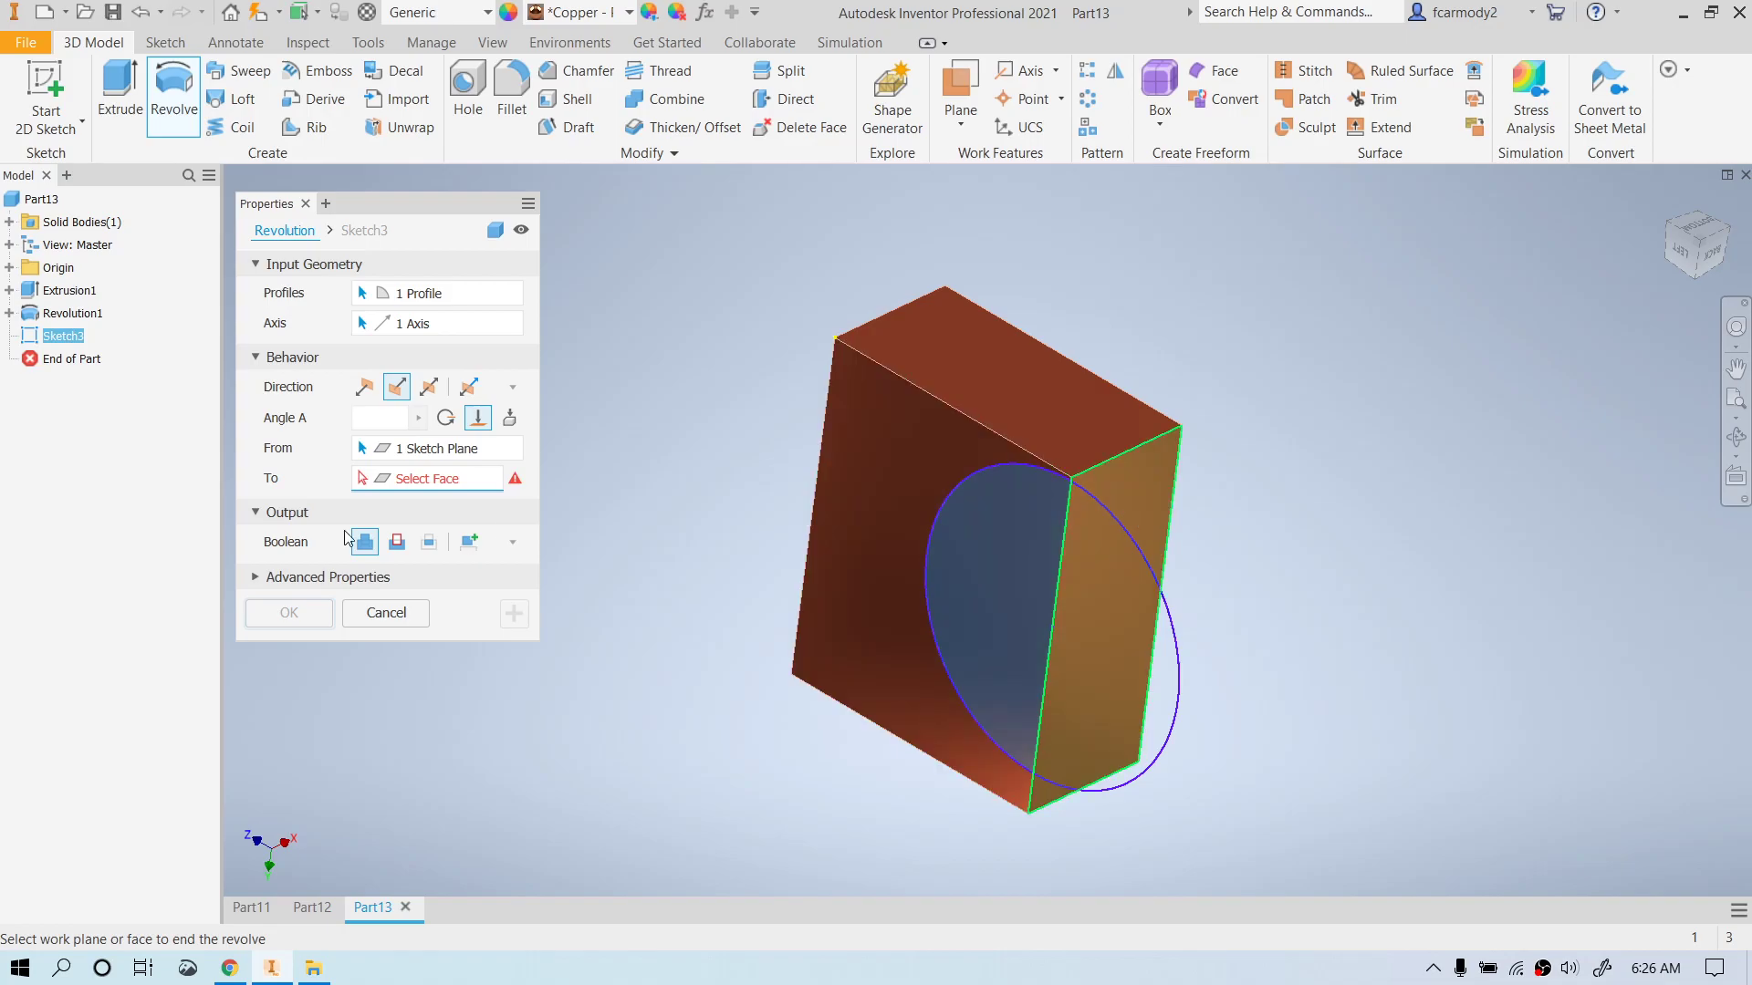
pyautogui.click(1120, 507)
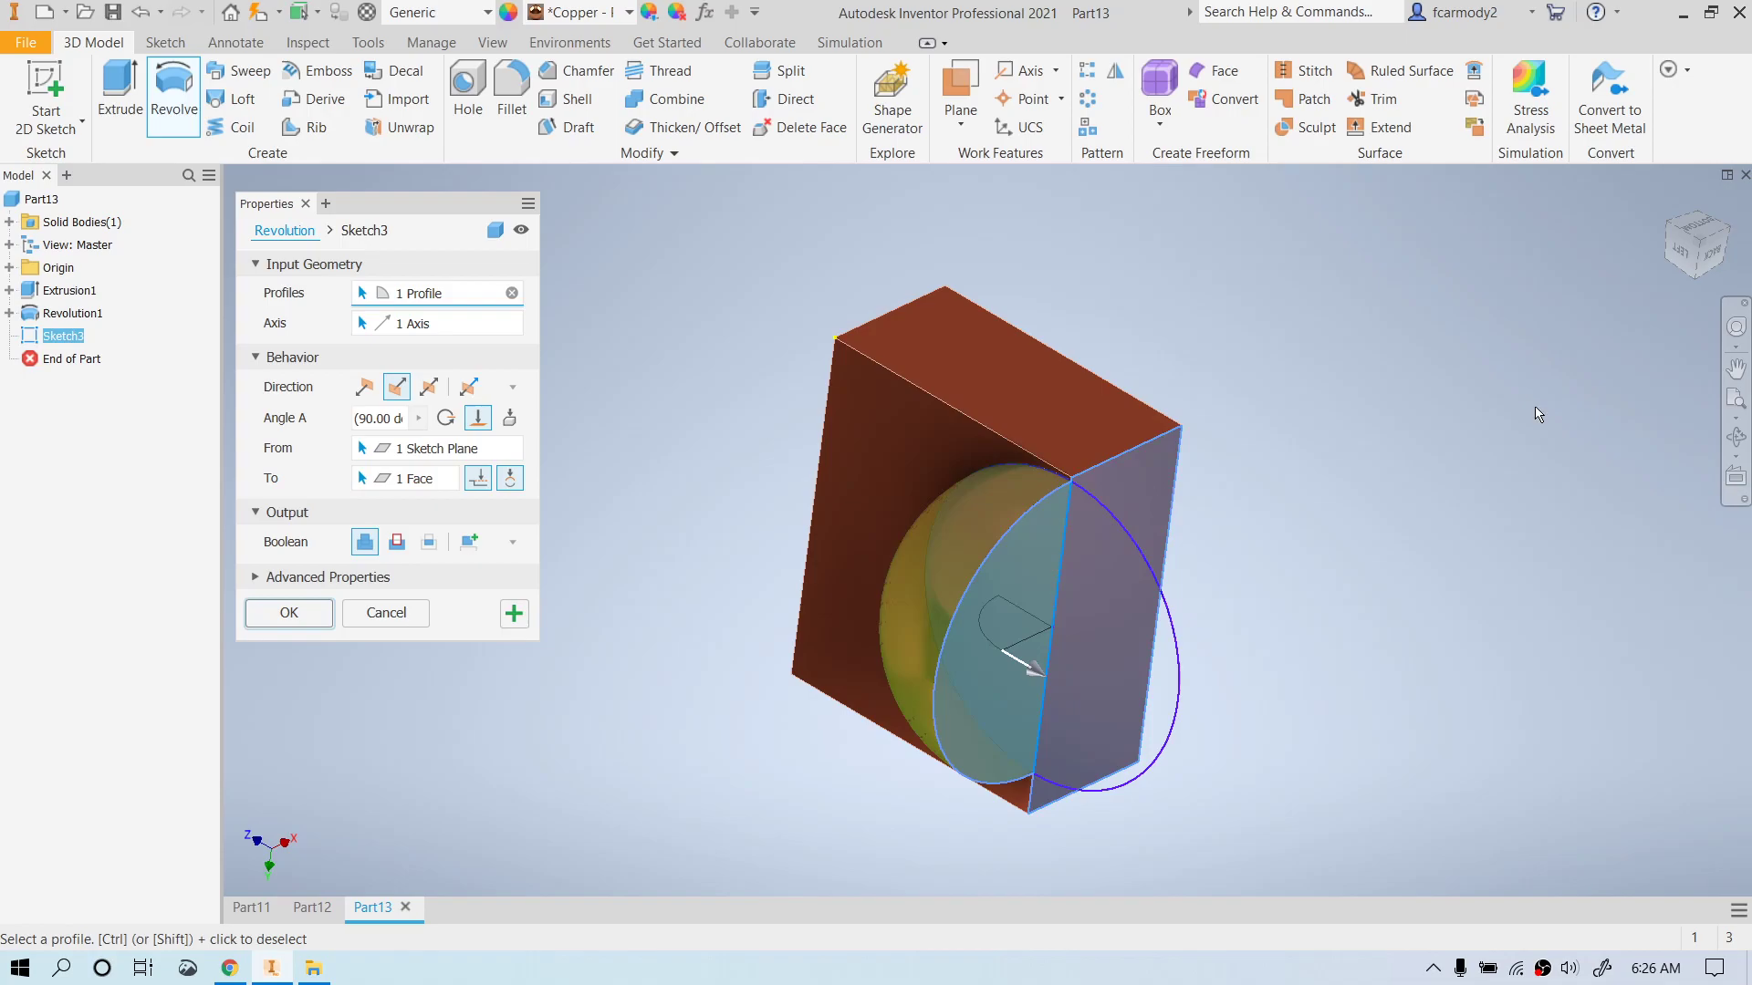
# - Turn off the minimum-angle solution so the revolve takes the longer 270-degree way round to the selected face
pyautogui.moveTo(1675, 267)
pyautogui.mouseDown()
pyautogui.moveTo(1699, 392)
pyautogui.moveTo(1693, 301)
pyautogui.mouseUp()
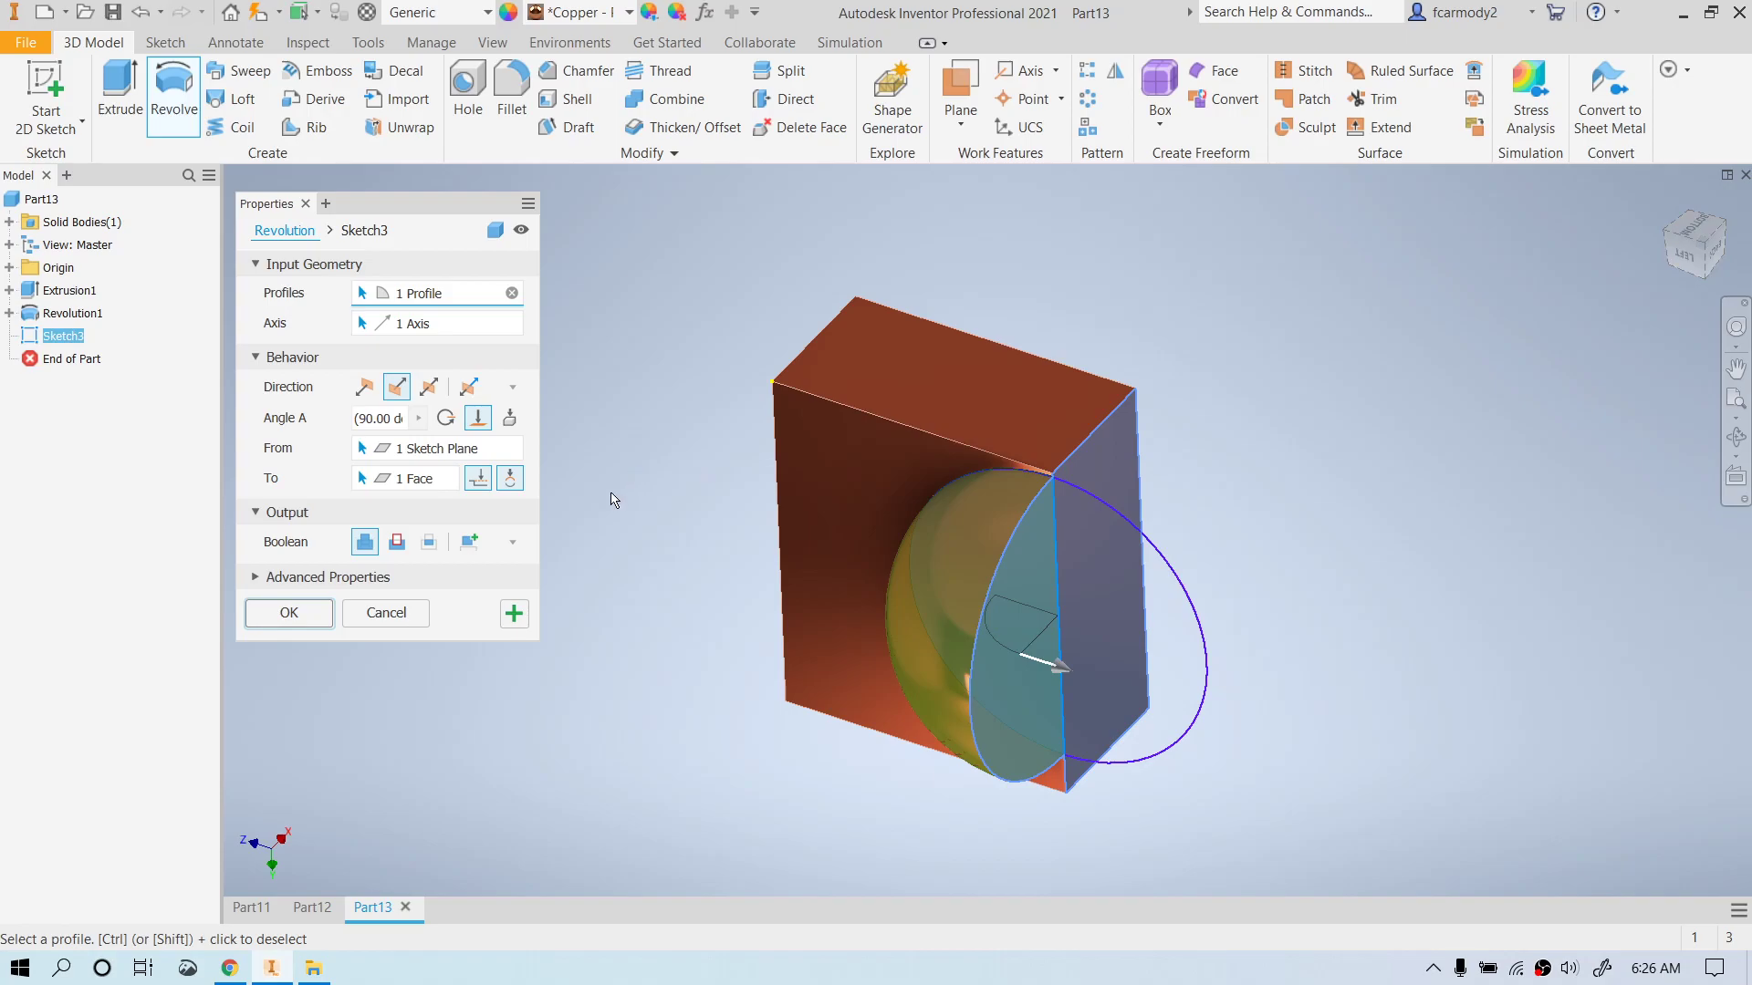
pyautogui.click(511, 481)
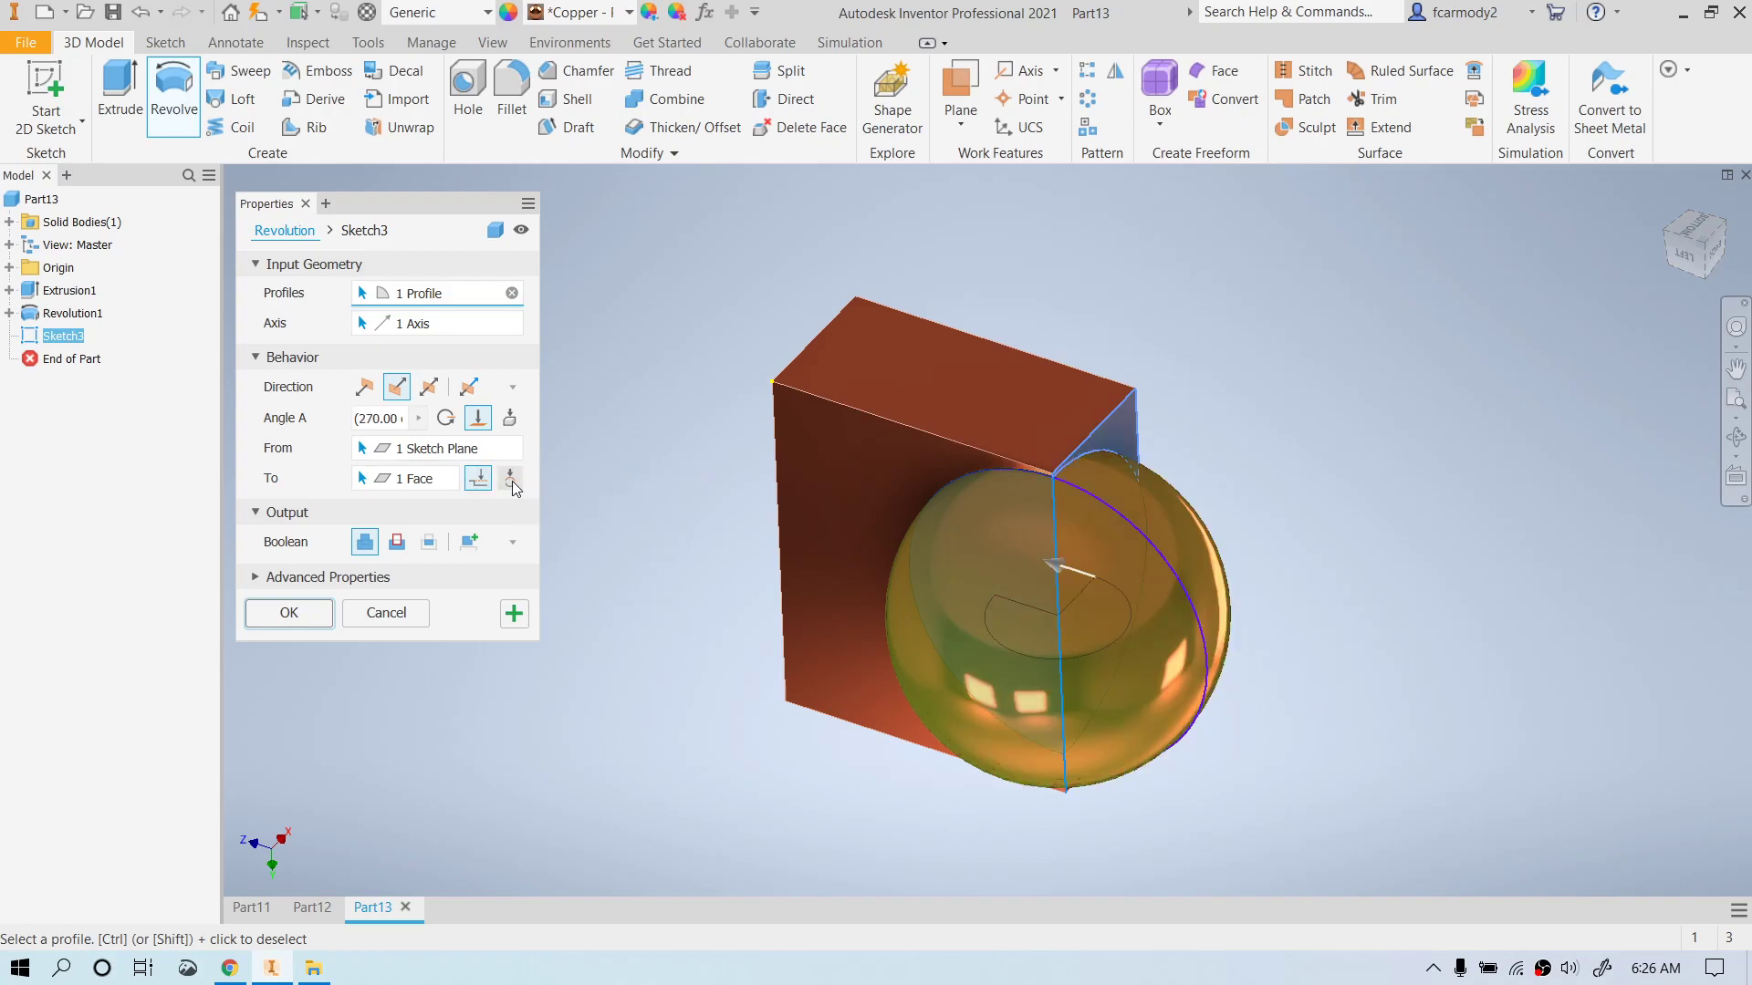
pyautogui.moveTo(1692, 239); pyautogui.dragTo(1692, 281)
pyautogui.moveTo(993, 565)
pyautogui.keyDown('shift'); pyautogui.mouseDown(button='middle')
pyautogui.moveTo(989, 698)
pyautogui.moveTo(1003, 511)
pyautogui.moveTo(974, 653)
pyautogui.moveTo(794, 643)
pyautogui.moveTo(789, 616)
pyautogui.moveTo(721, 593)
pyautogui.moveTo(693, 511)
pyautogui.moveTo(876, 630)
pyautogui.moveTo(958, 611)
pyautogui.moveTo(999, 675)
pyautogui.mouseUp(button='middle'); pyautogui.keyUp('shift')
pyautogui.keyDown('shift'); pyautogui.moveTo(992, 611); pyautogui.dragTo(988, 606, button='middle'); pyautogui.keyUp('shift')
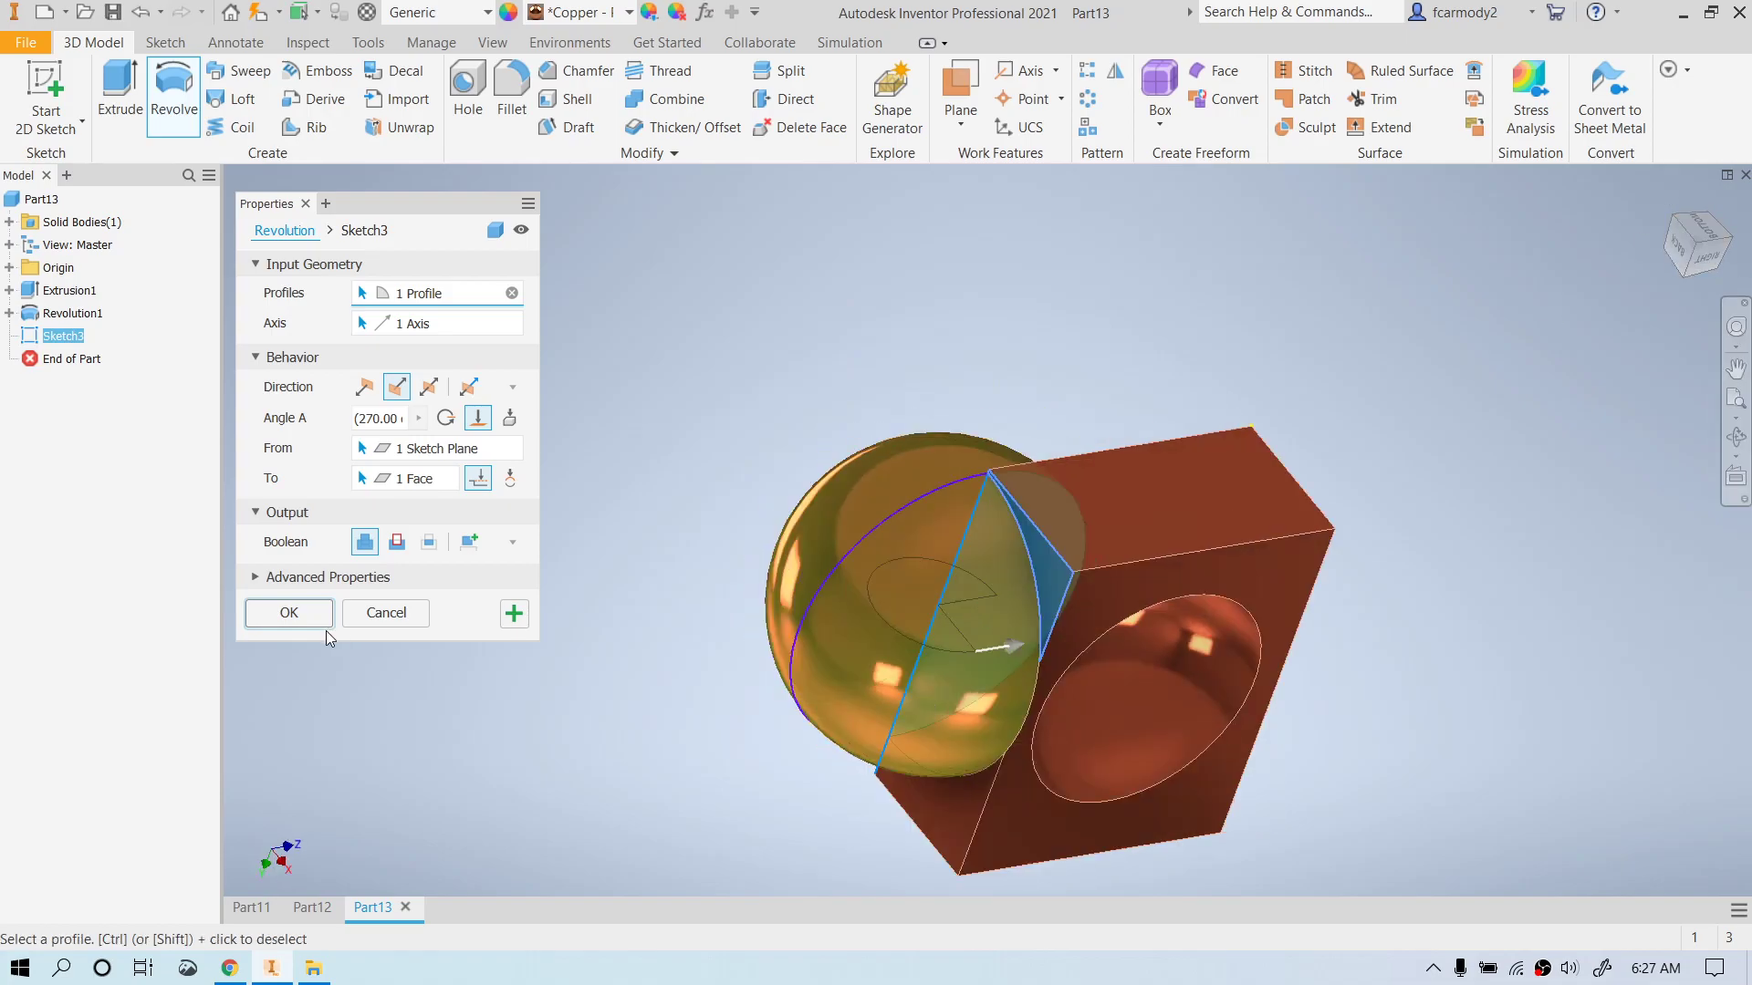